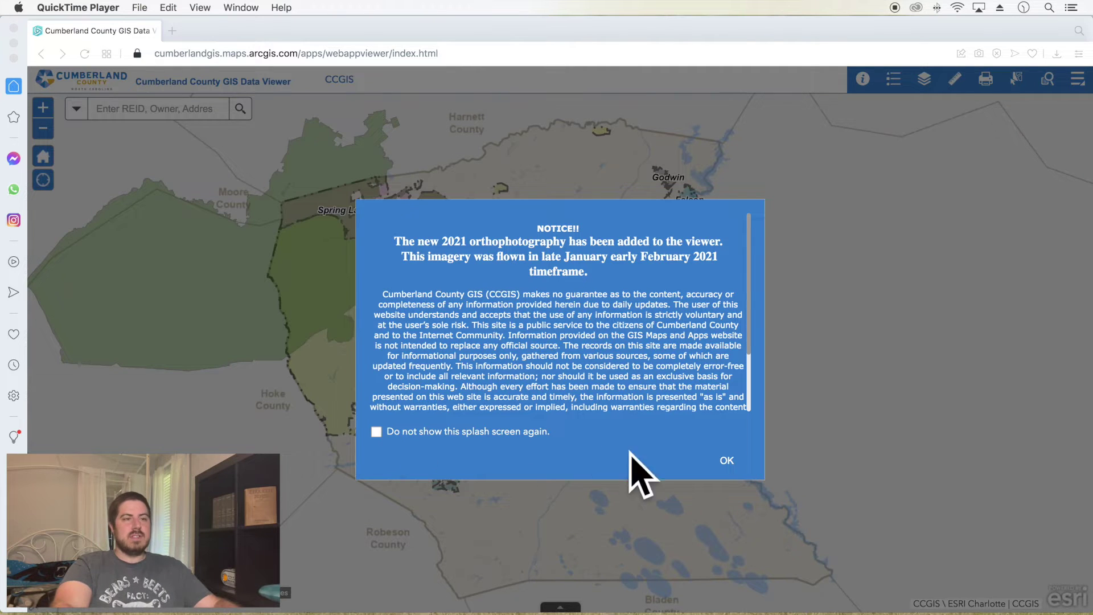
Step: Dismiss the 2021 orthophotography notice so the county map shows
click(727, 463)
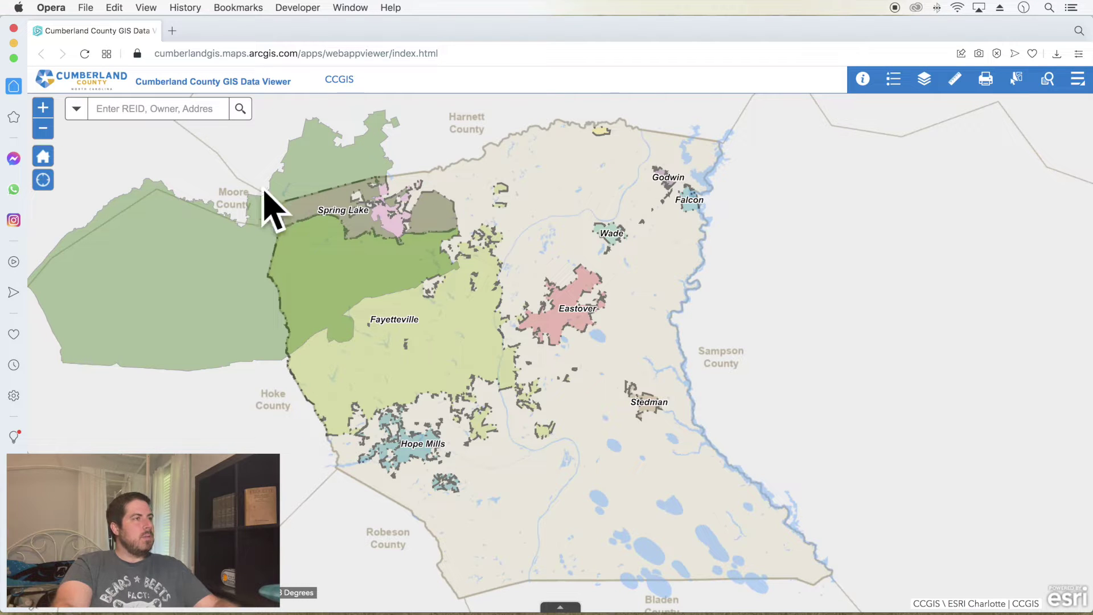
drag(396, 263, 583, 293)
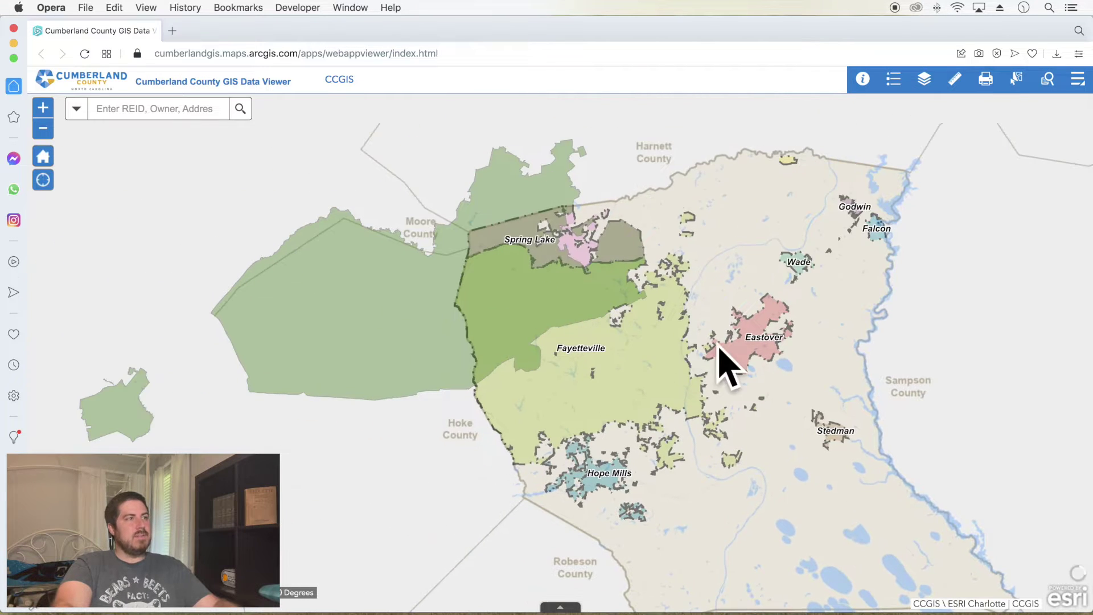
drag(666, 334, 624, 279)
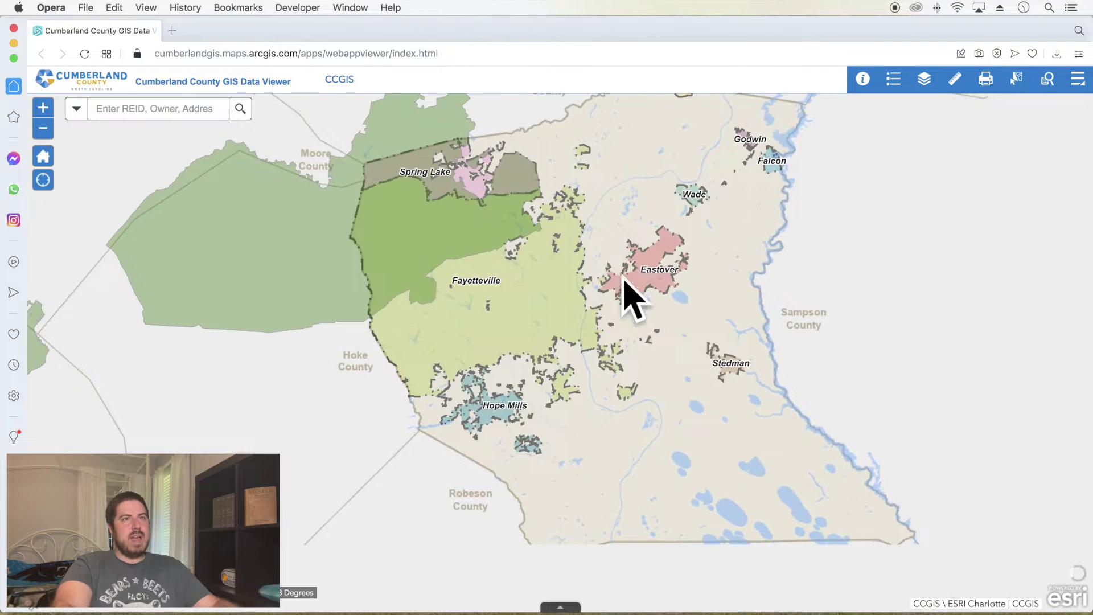
scroll(518, 215, up, 1)
click(515, 206)
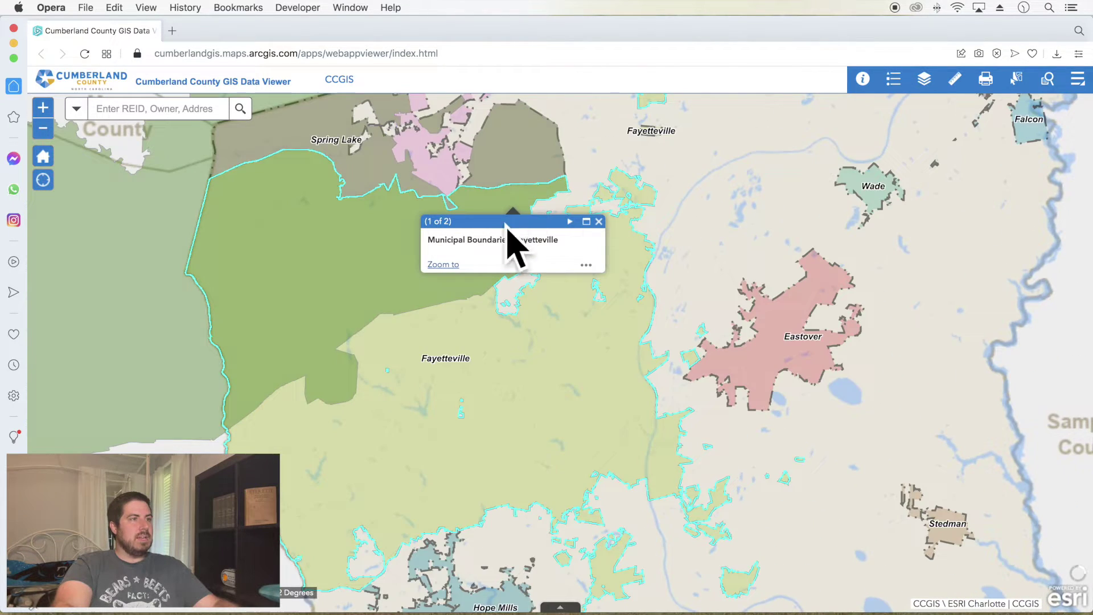
click(598, 222)
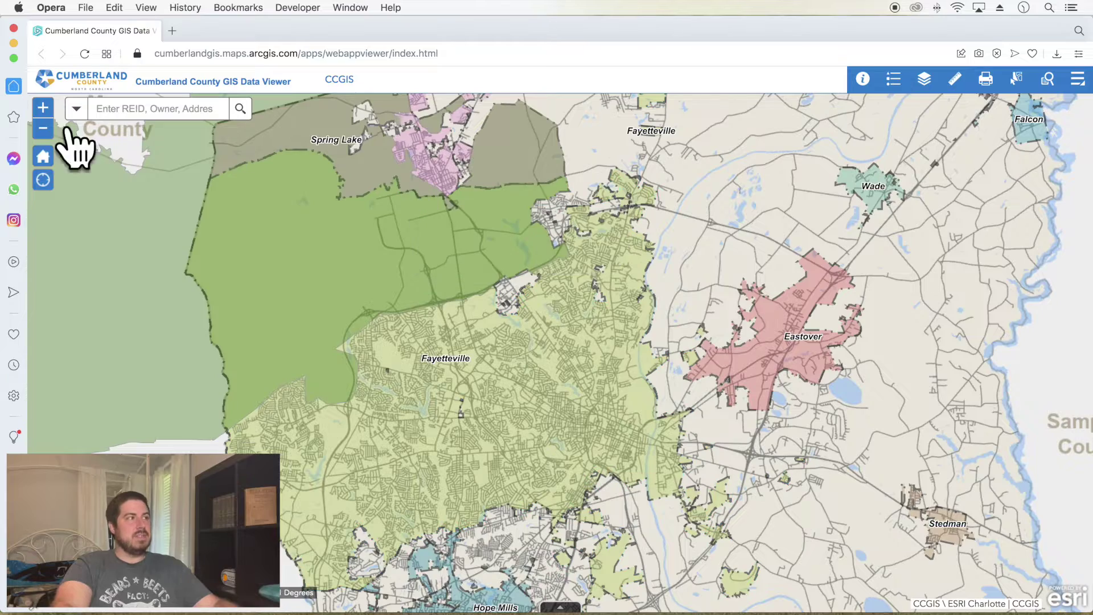
click(41, 108)
drag(264, 231, 481, 353)
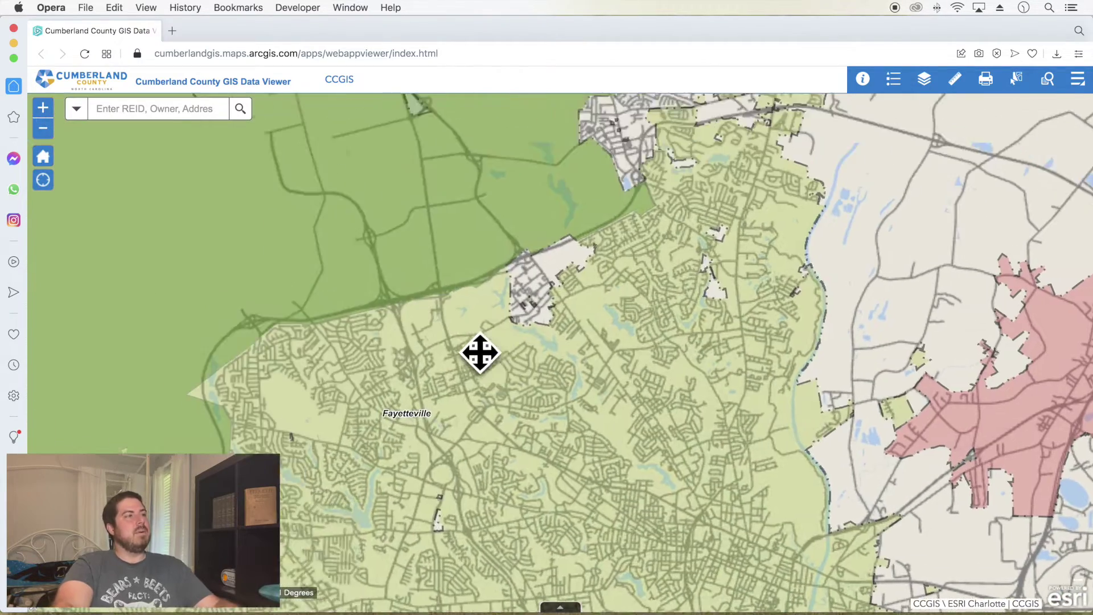
click(43, 158)
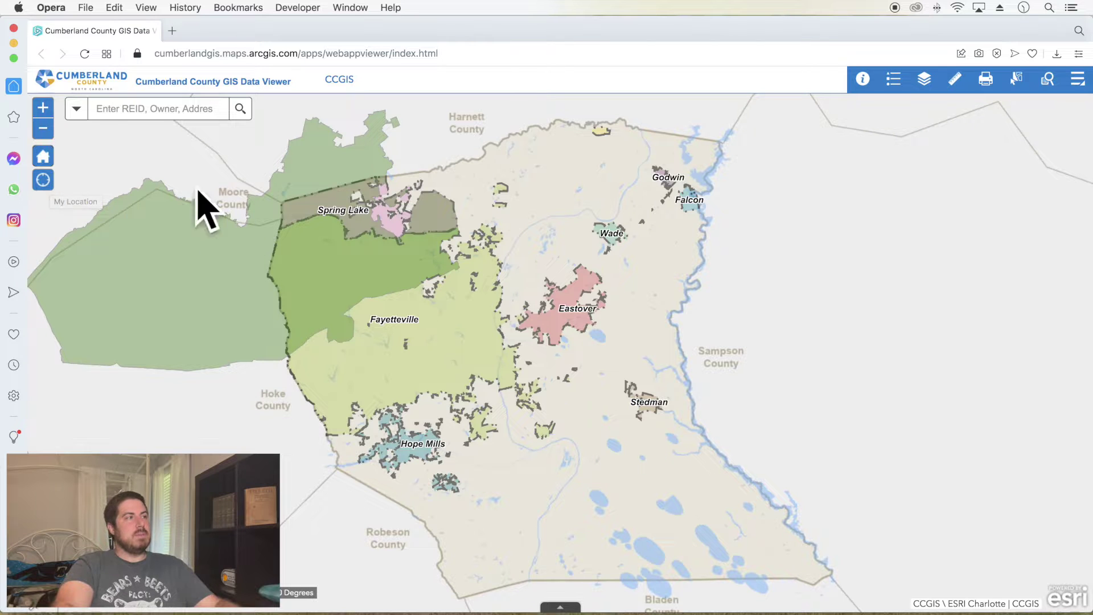
Step: Zoom in on the county and pan the map toward Fayetteville
click(42, 108)
scroll(301, 227, up, 3)
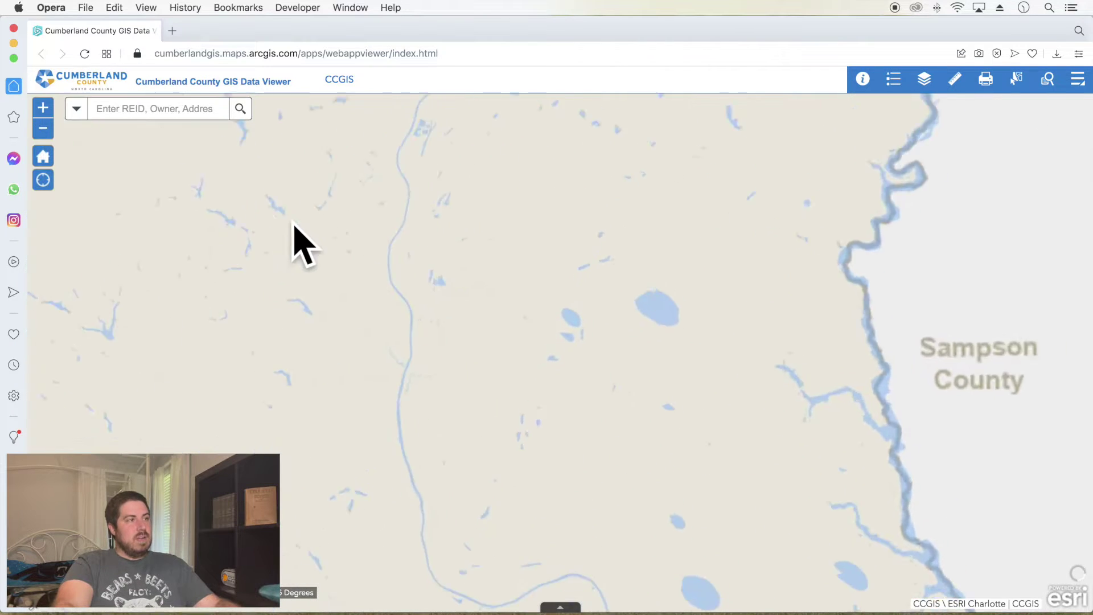
drag(296, 213, 768, 366)
scroll(470, 261, up, 5)
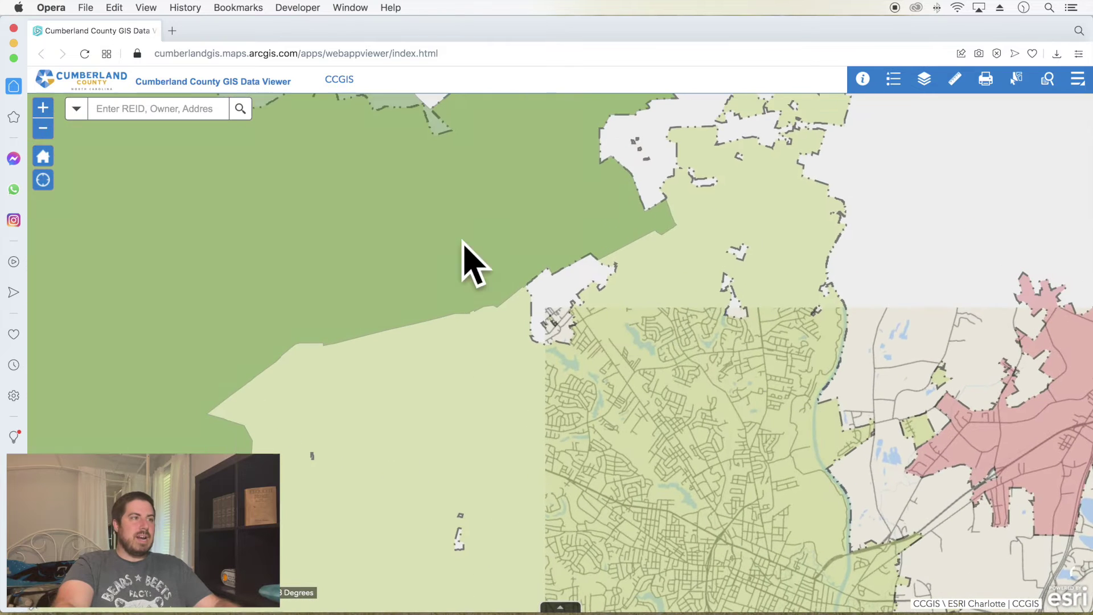
drag(471, 261, 674, 364)
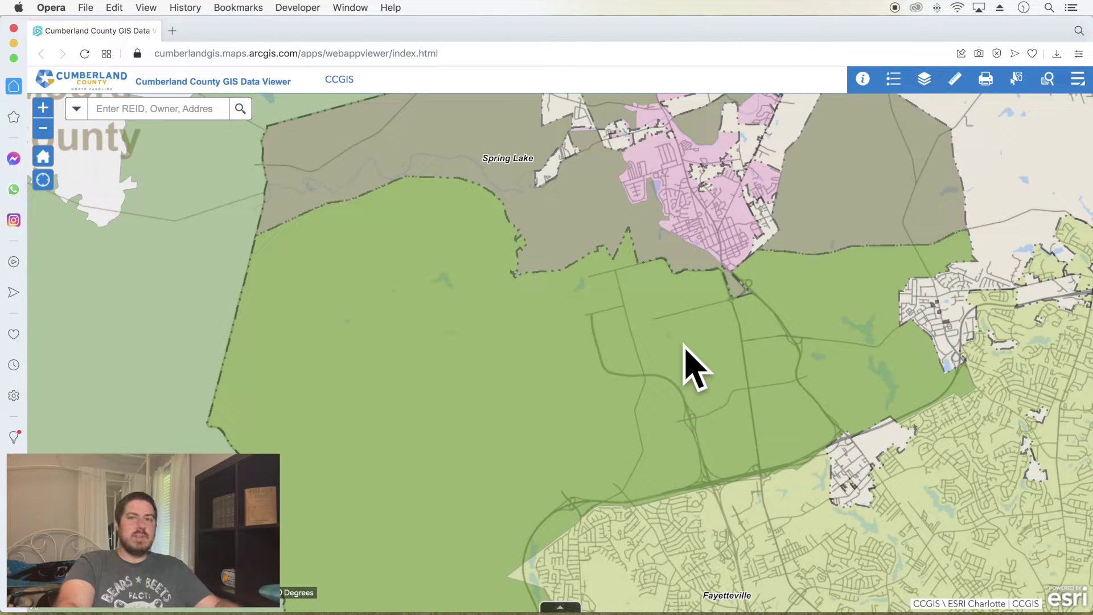
drag(700, 178, 450, 122)
drag(581, 354, 570, 260)
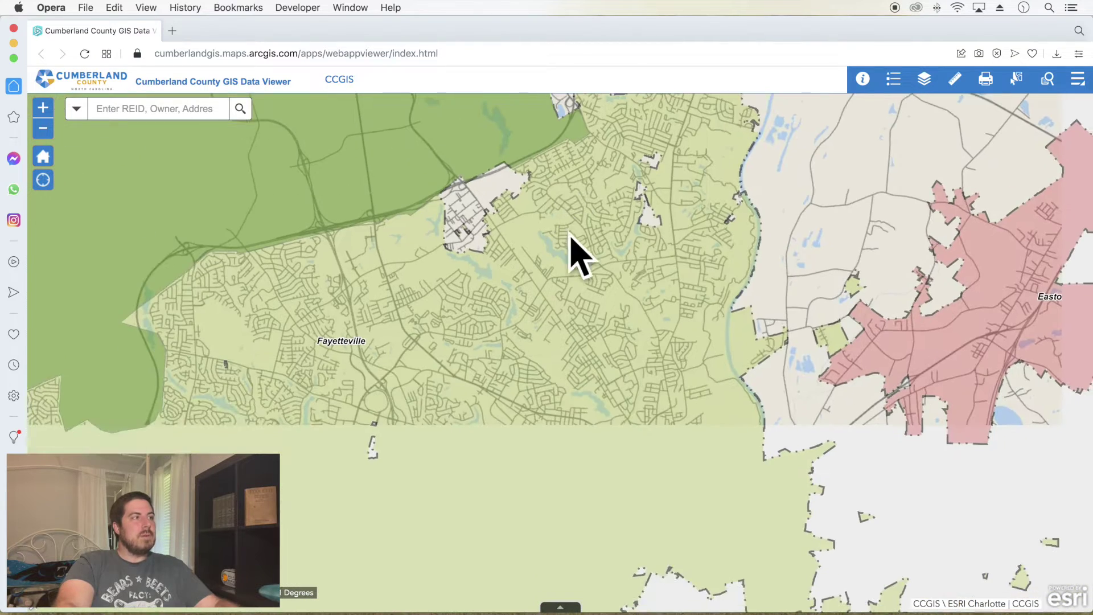
Step: Zoom further into Fayetteville until parcel outlines and subdivision names like Ponderosa appear
click(41, 107)
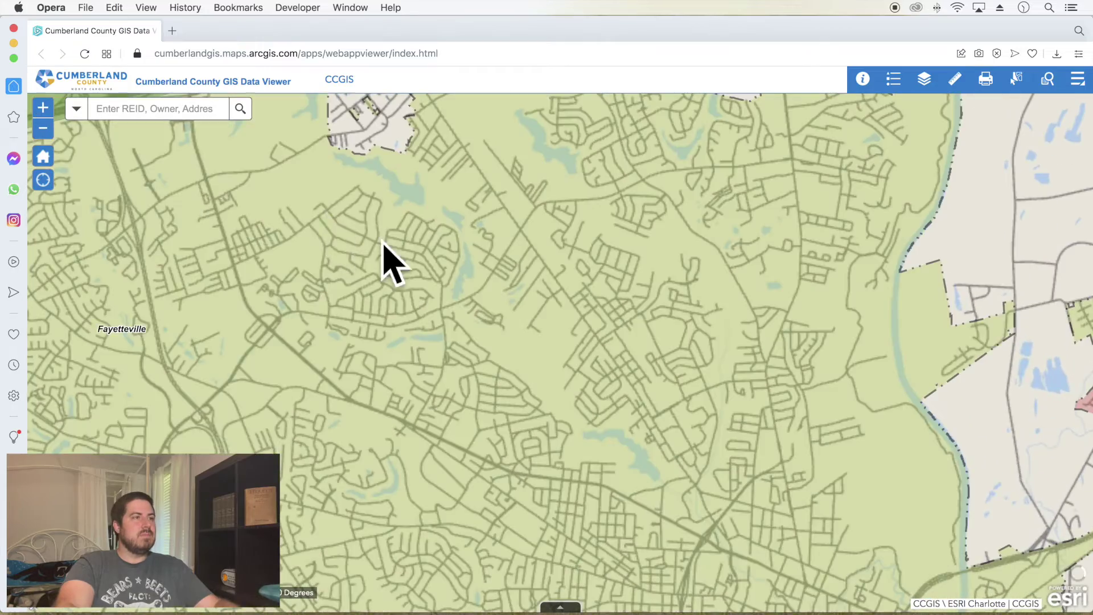
drag(383, 195, 629, 338)
click(43, 107)
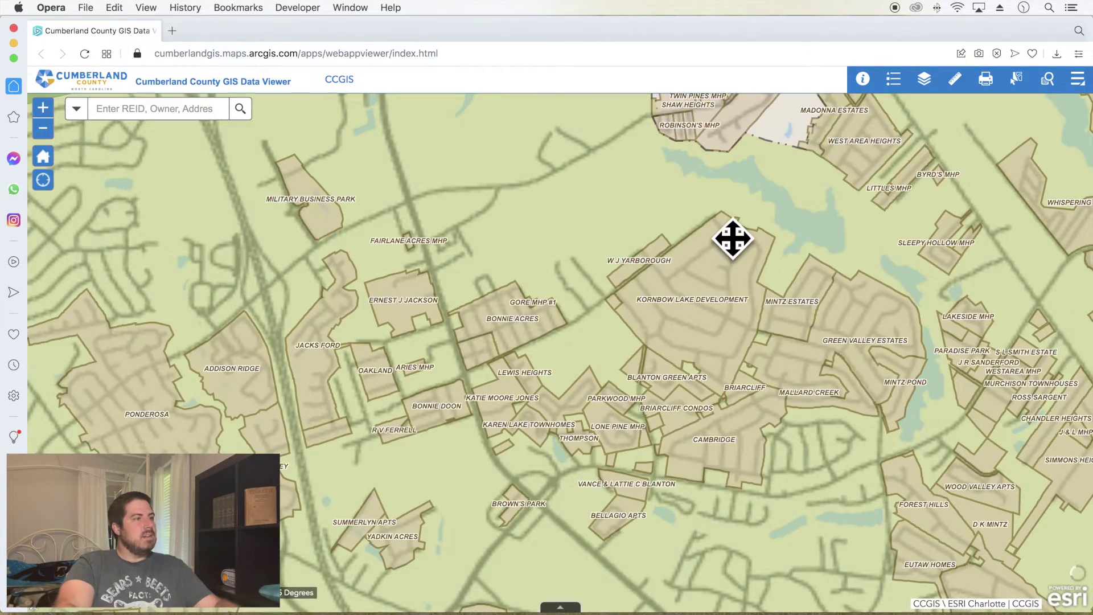
drag(732, 239, 1088, 205)
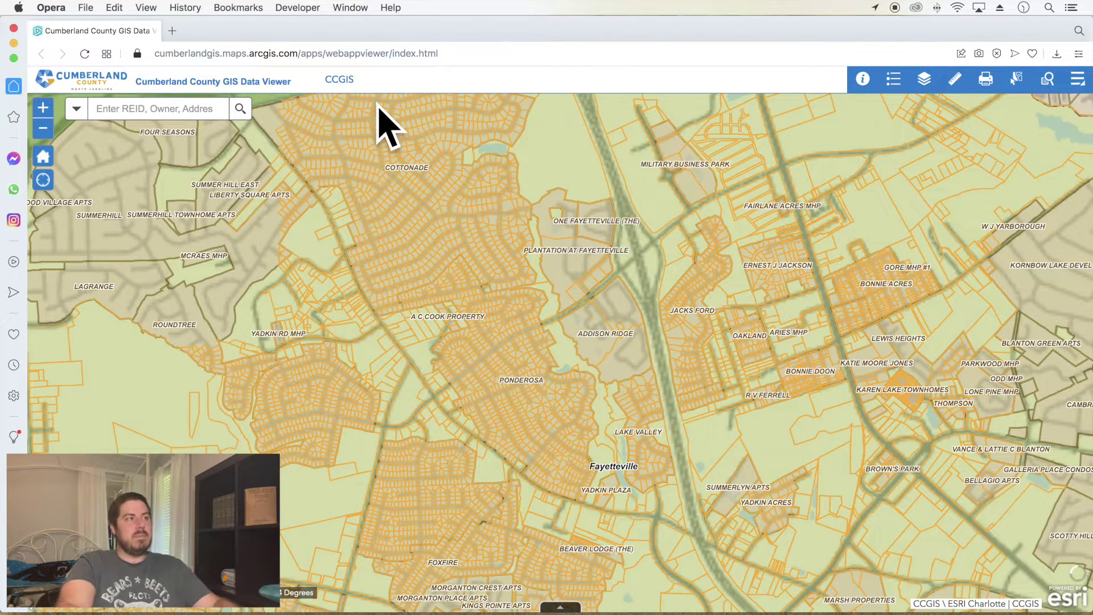
click(183, 106)
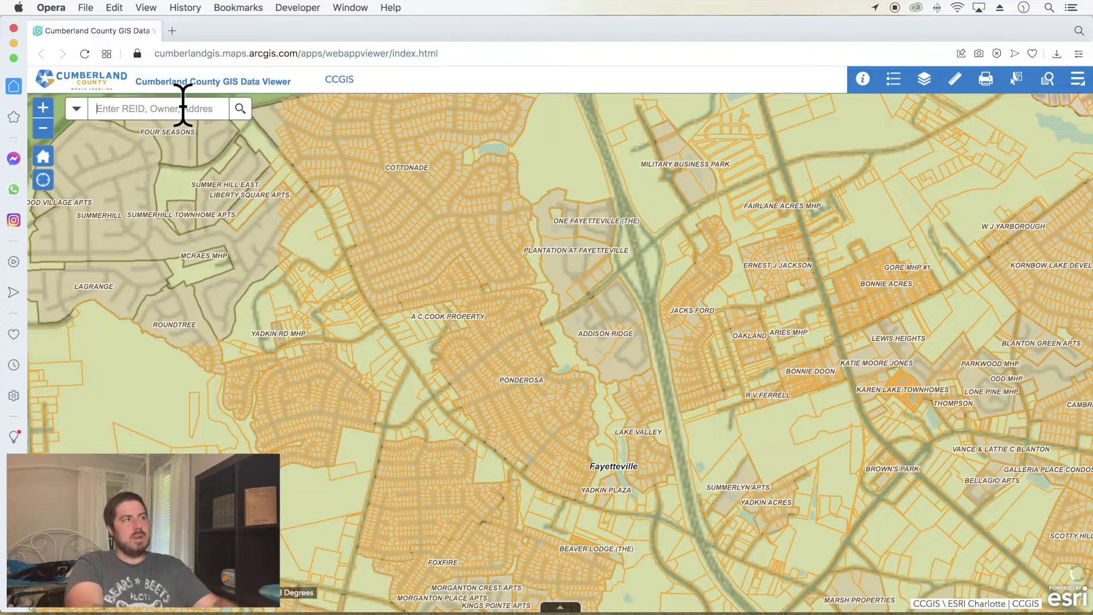
Step: Search by owner name, pick the matching suggestion, and zoom to the parcel beside Cliffdale Rd
text(main)
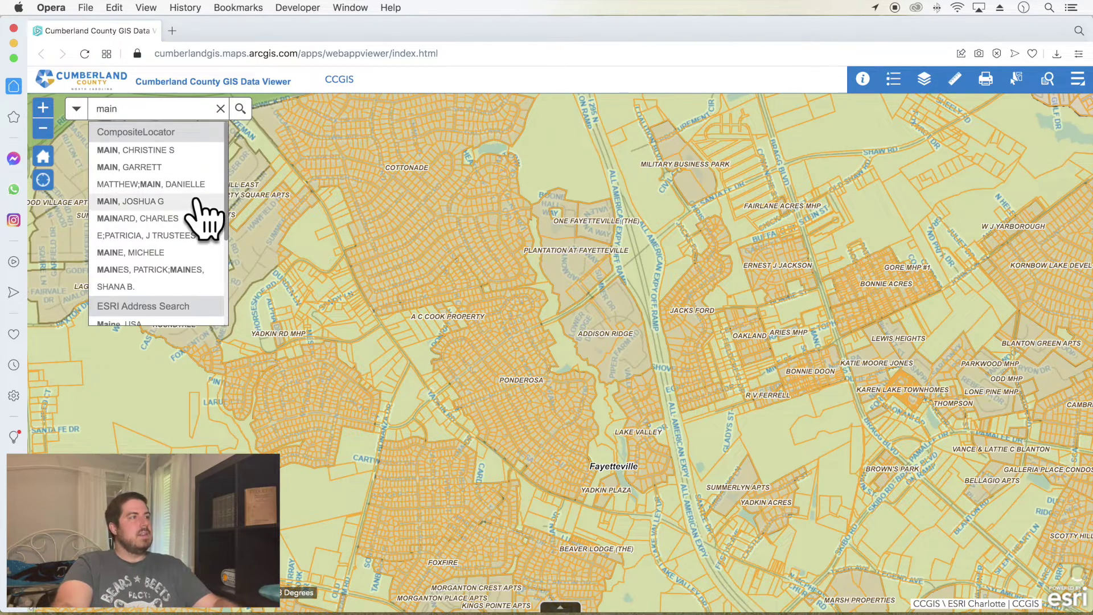
scroll(194, 210, down, 5)
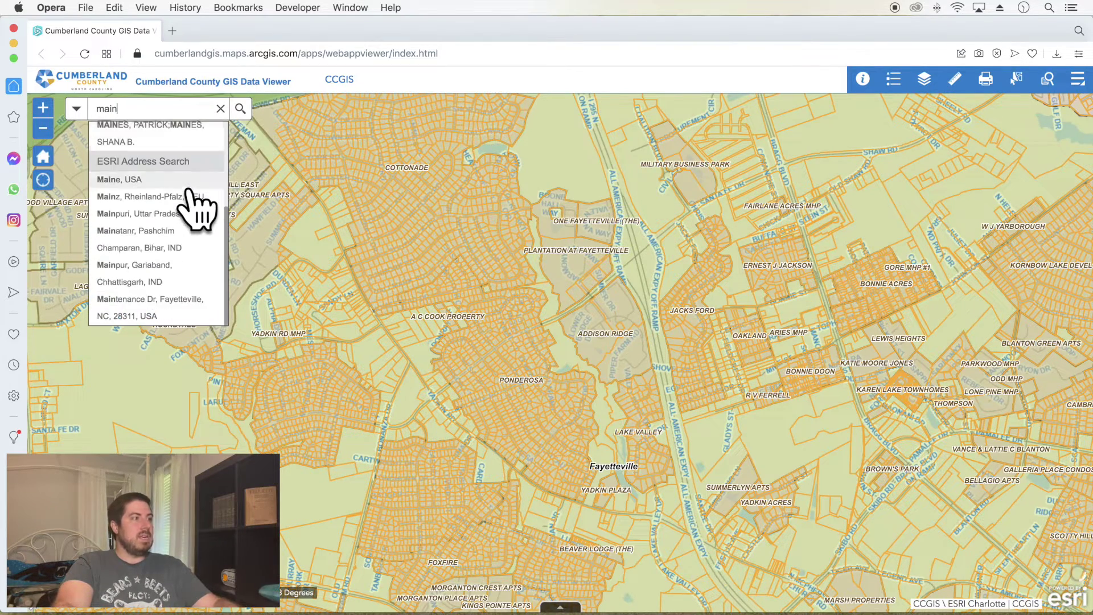
scroll(160, 245, up, 5)
click(147, 252)
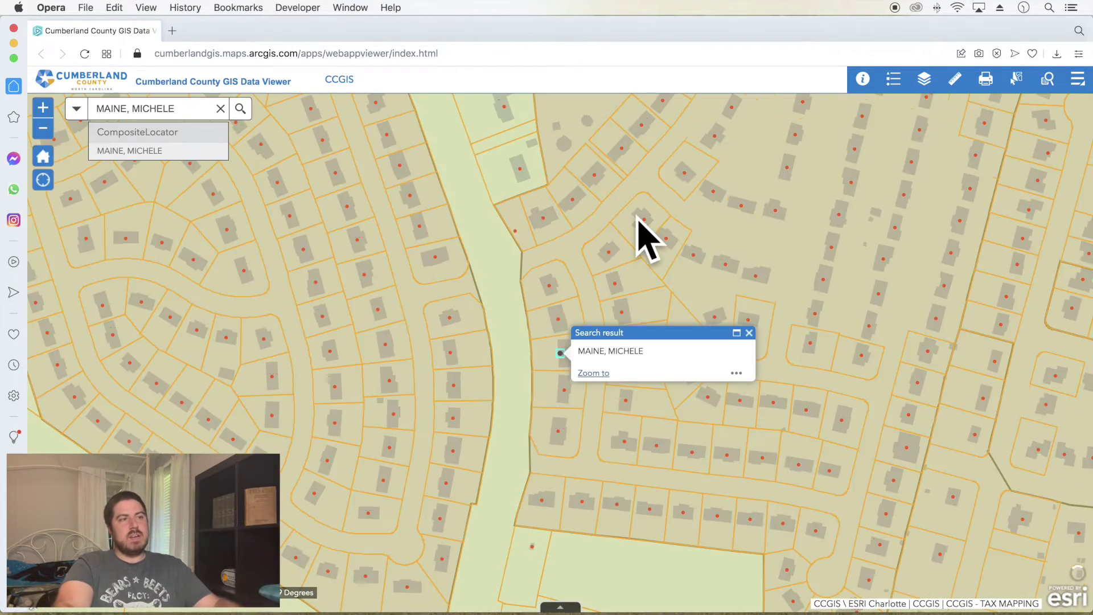
click(44, 108)
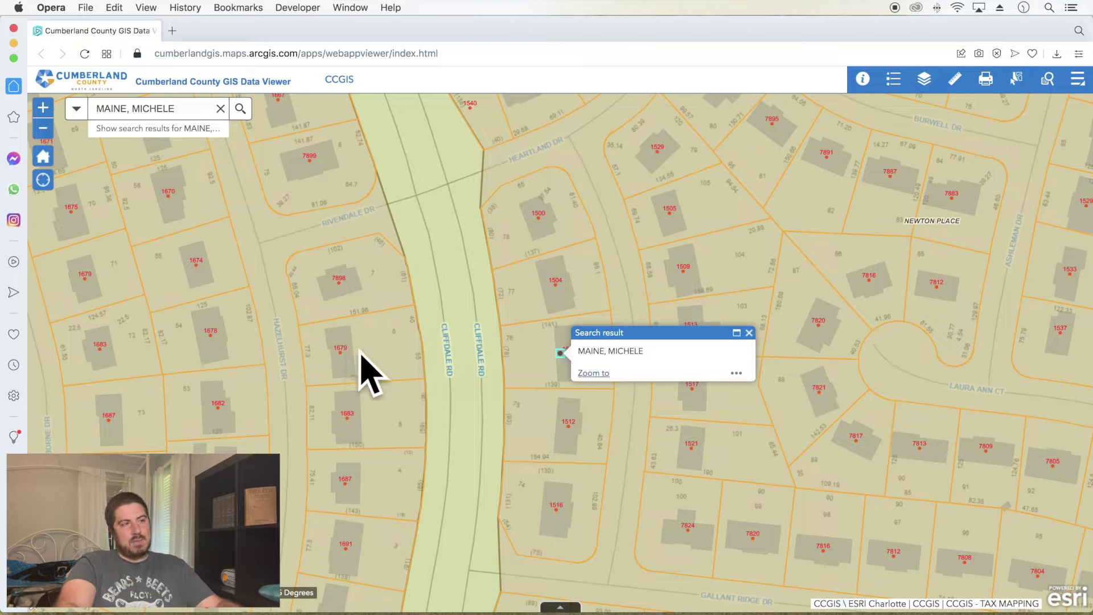
Step: Inspect the parcel's owner details and the address point information on it
click(532, 355)
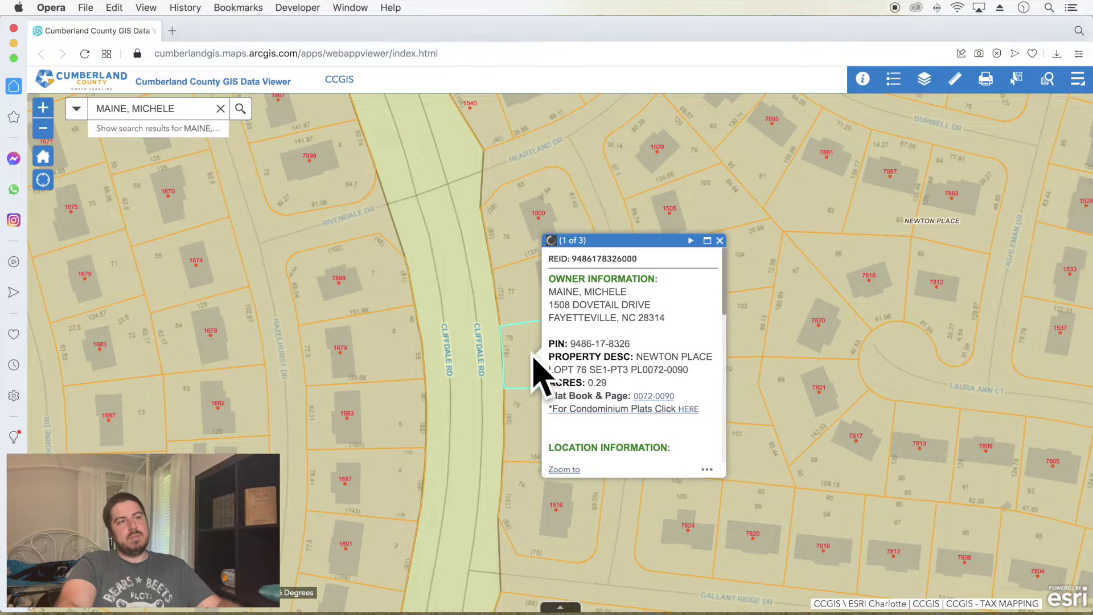
click(719, 241)
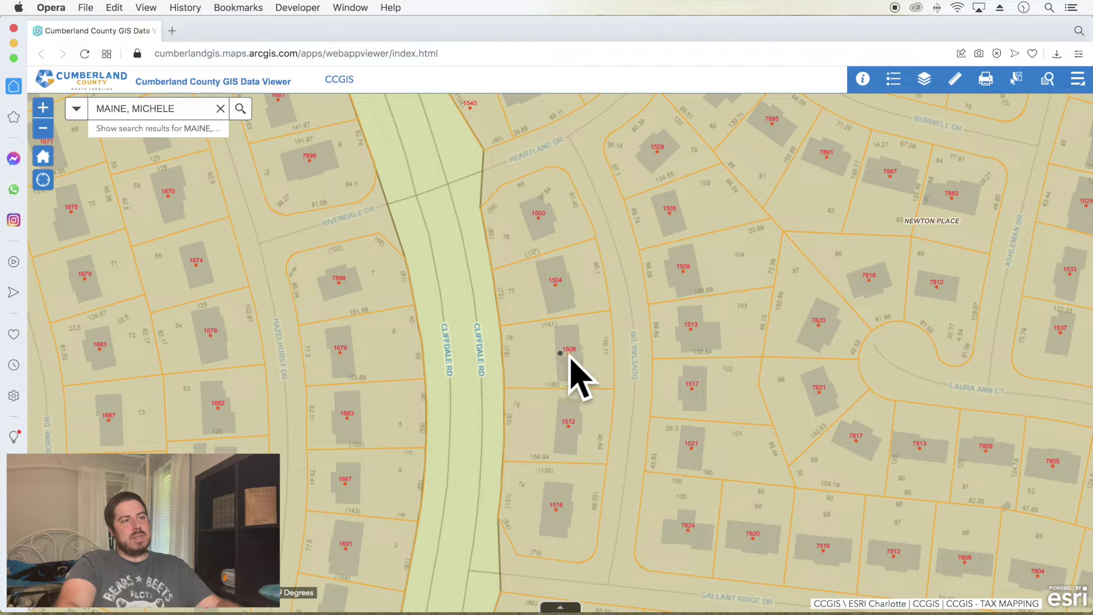
click(571, 359)
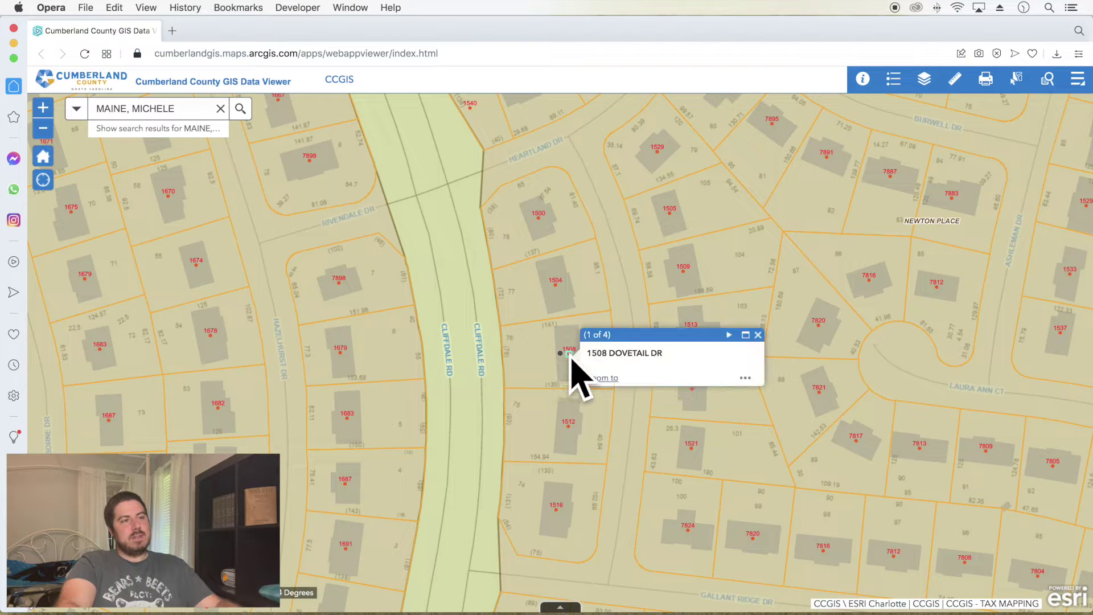
click(758, 335)
Step: Reopen the parcel record and open its Plat Book & Page 0072-0090 link
click(597, 329)
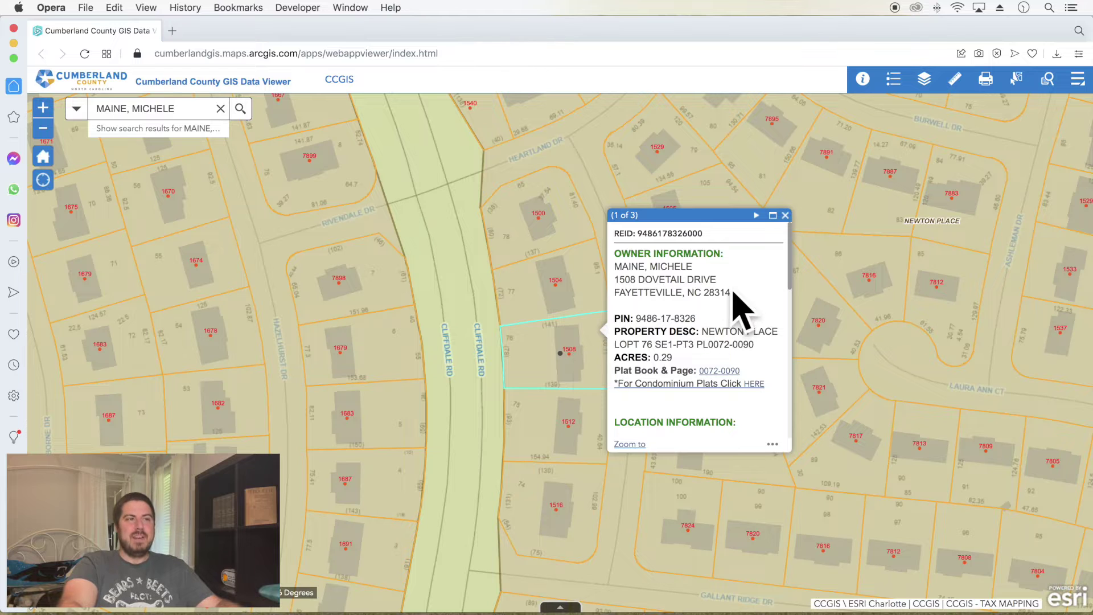
scroll(751, 313, down, 1)
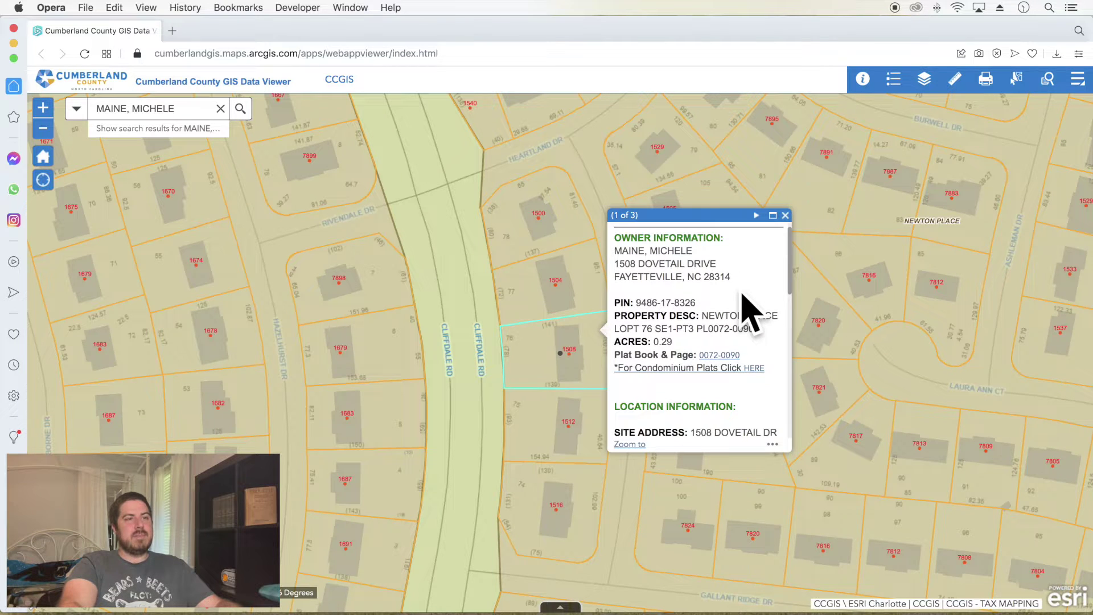
scroll(750, 313, up, 1)
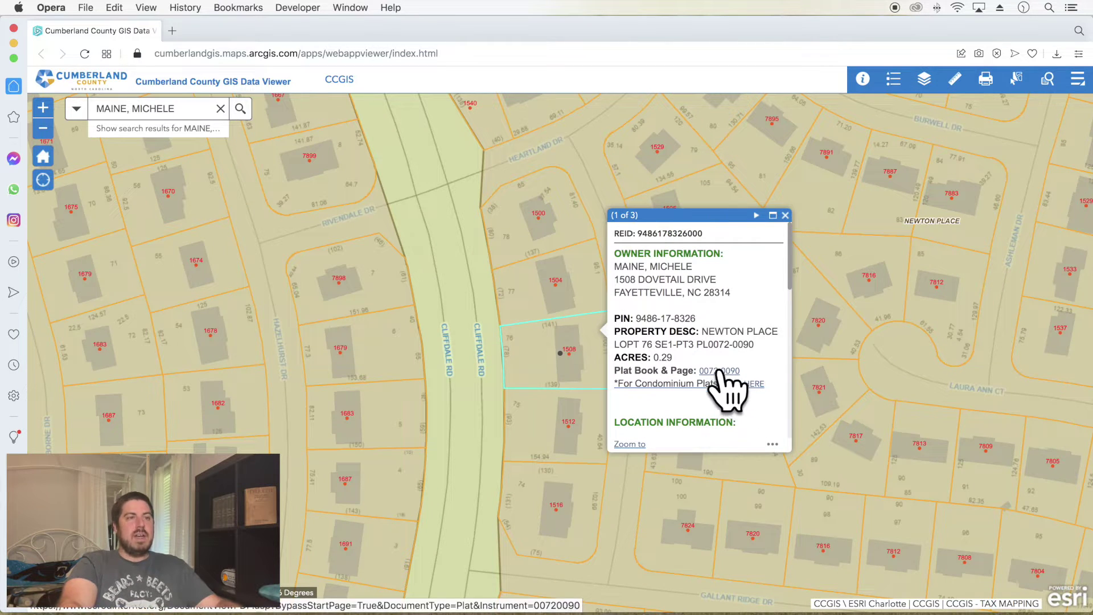
click(720, 372)
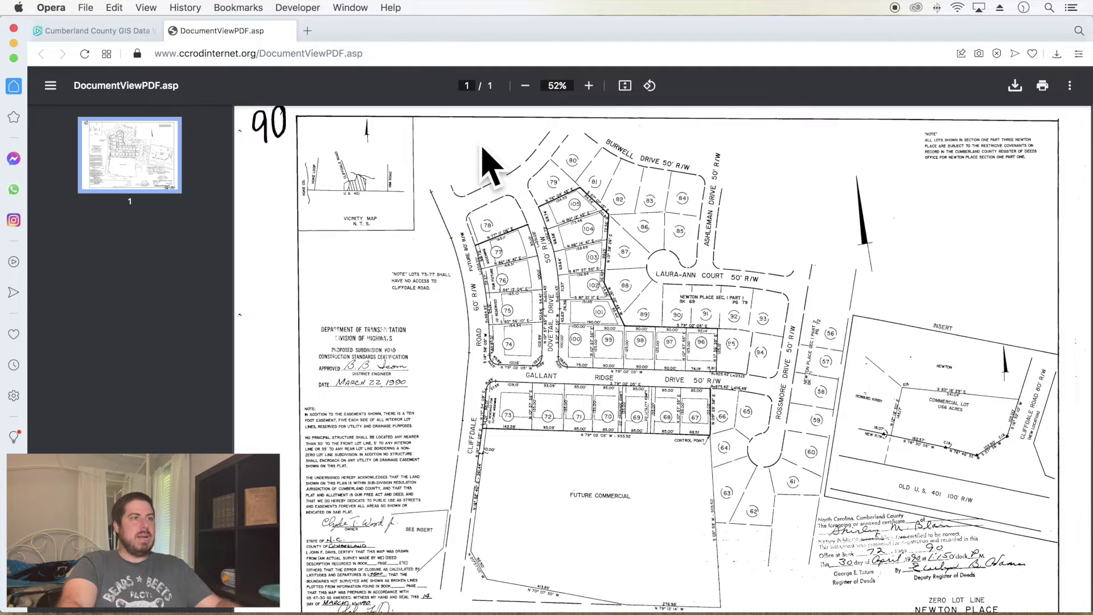
Step: Review the Newton Place plat PDF, then return to the parcel record on the GIS map
click(68, 31)
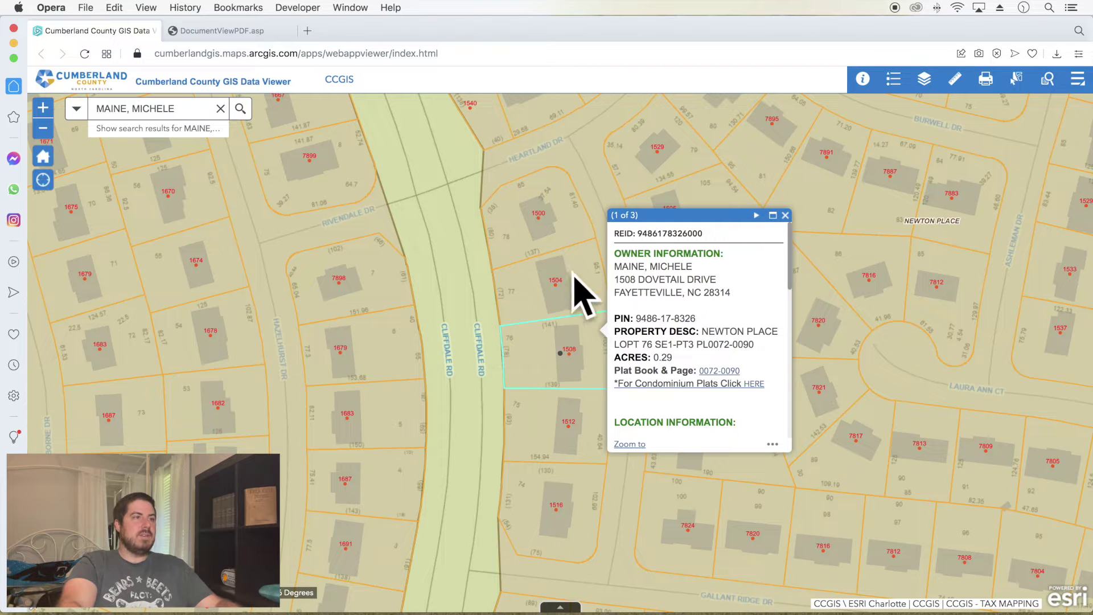
click(216, 30)
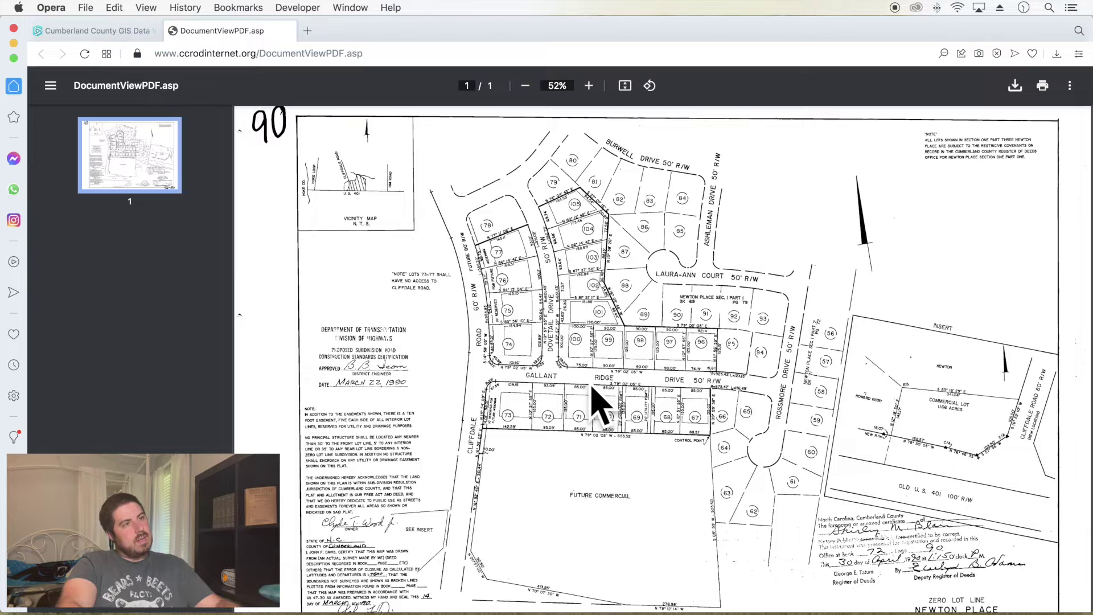
scroll(612, 401, down, 2)
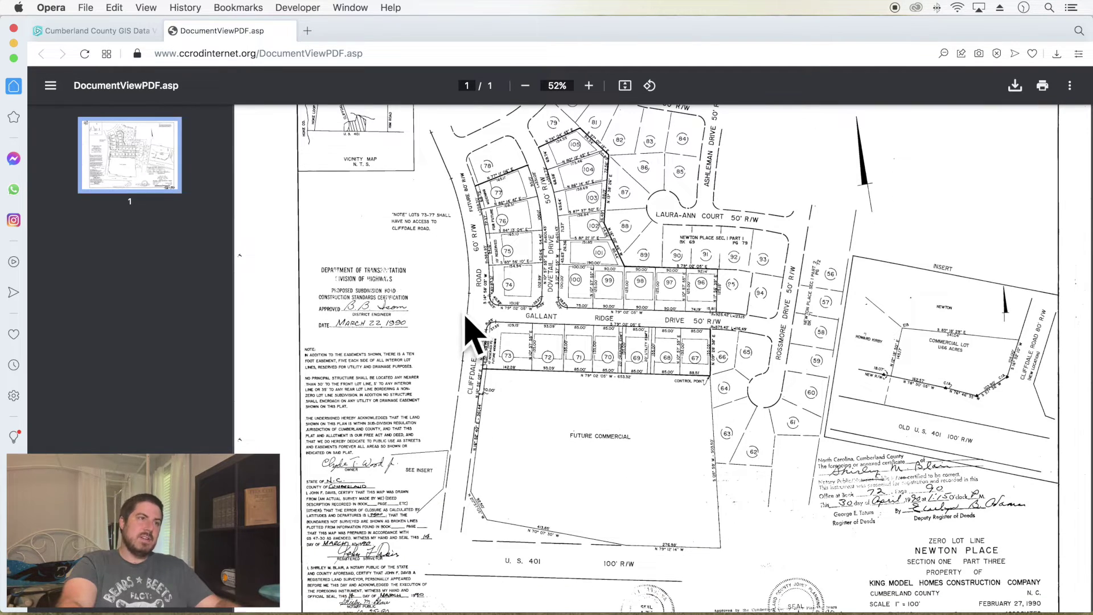
scroll(466, 316, up, 2)
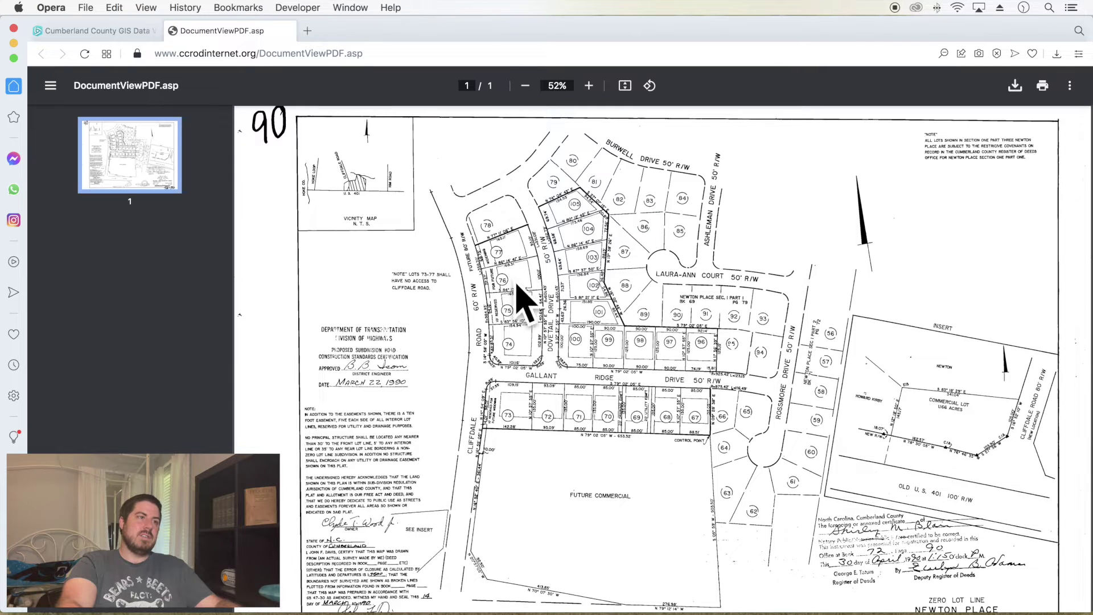
click(102, 31)
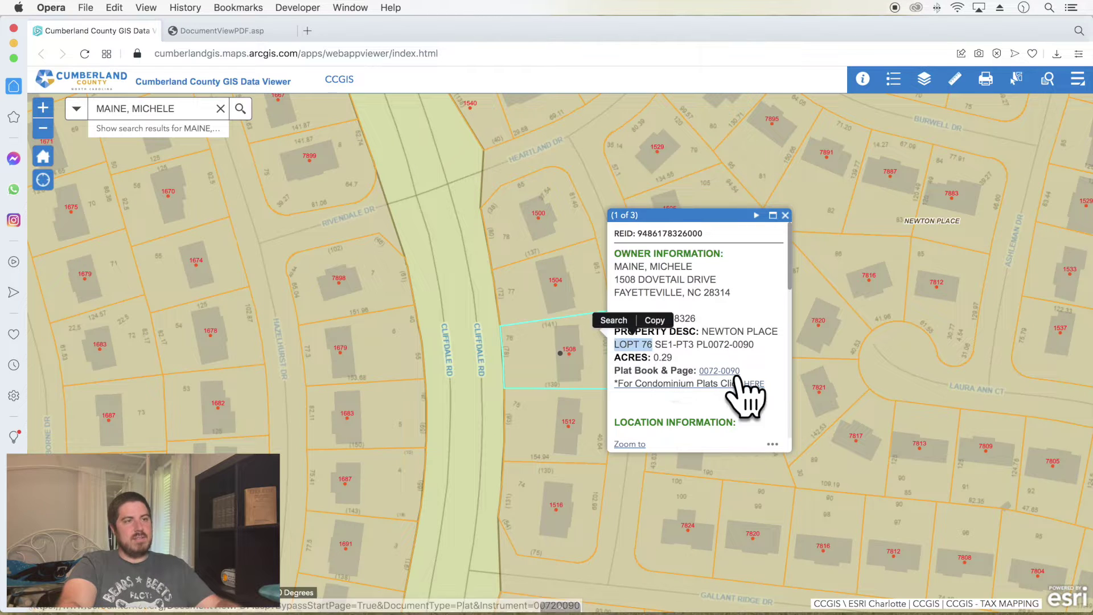
click(729, 341)
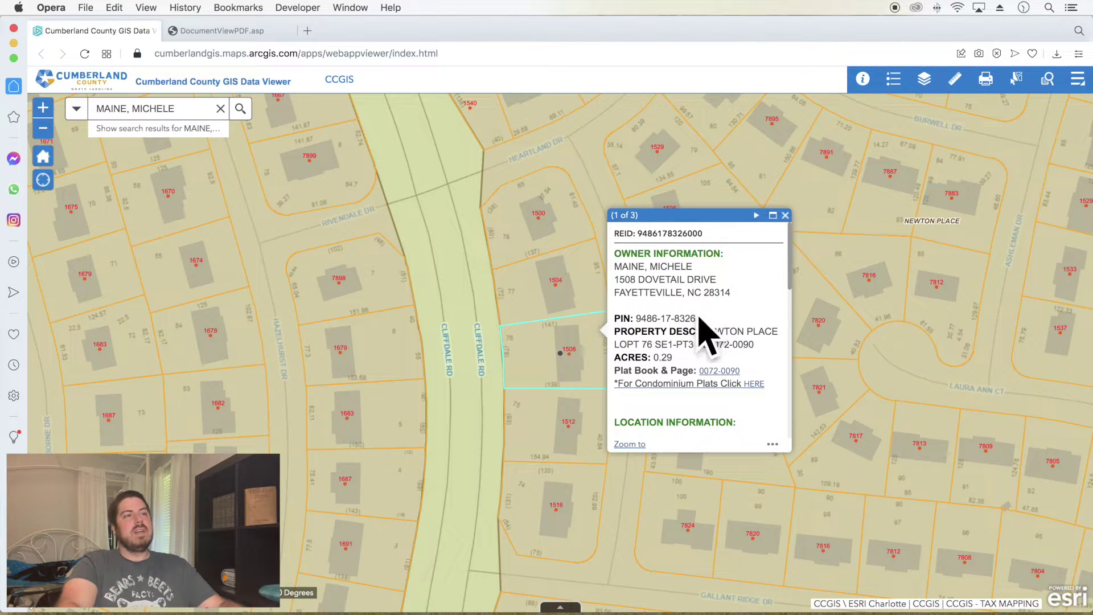
drag(699, 318, 636, 319)
click(740, 349)
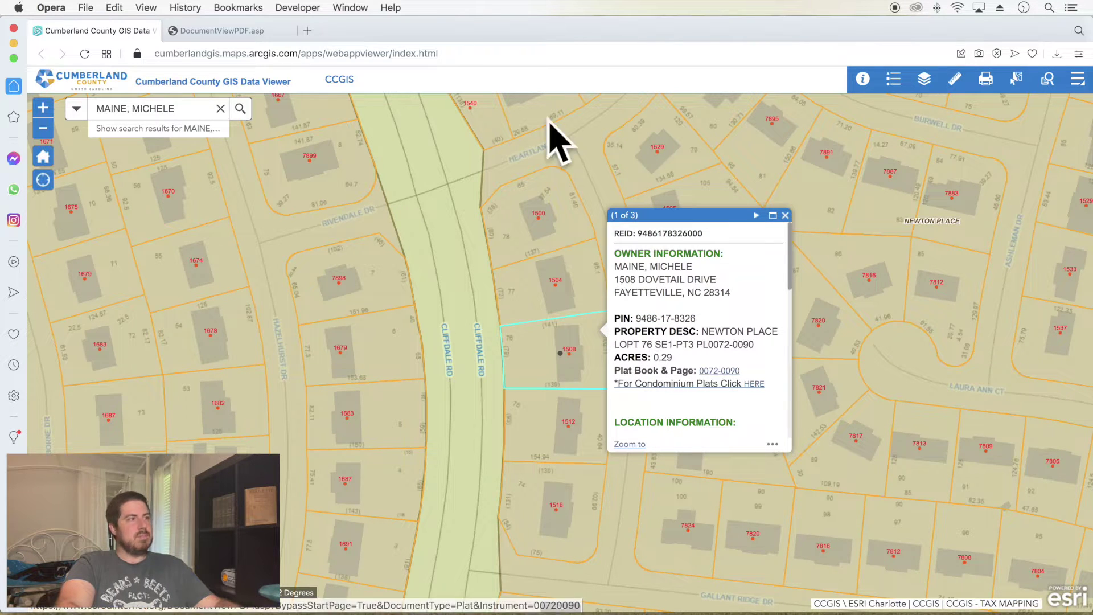
click(242, 32)
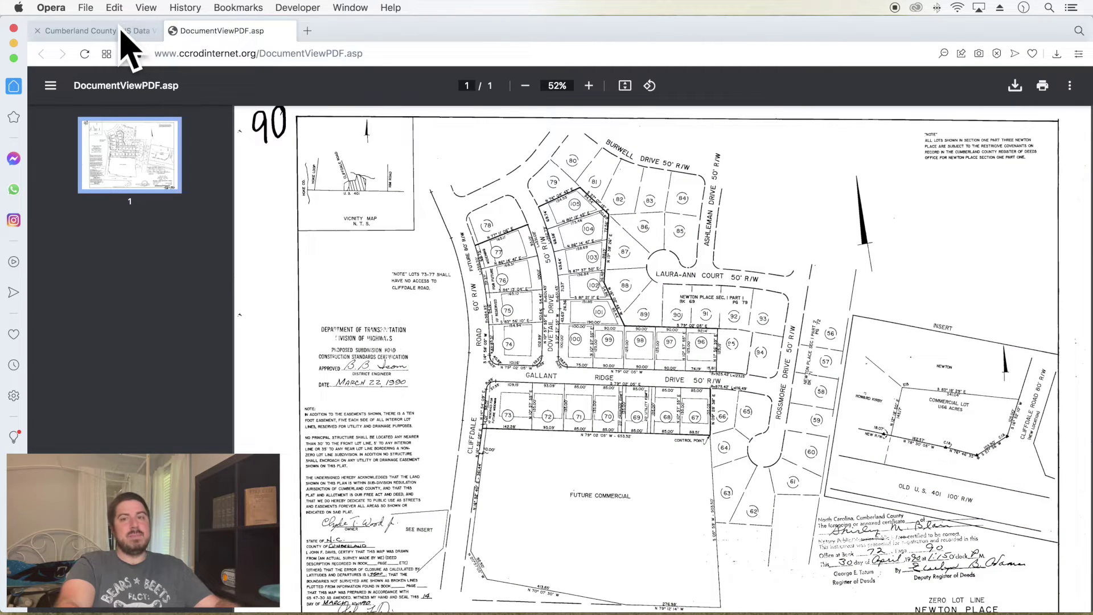
scroll(293, 244, down, 3)
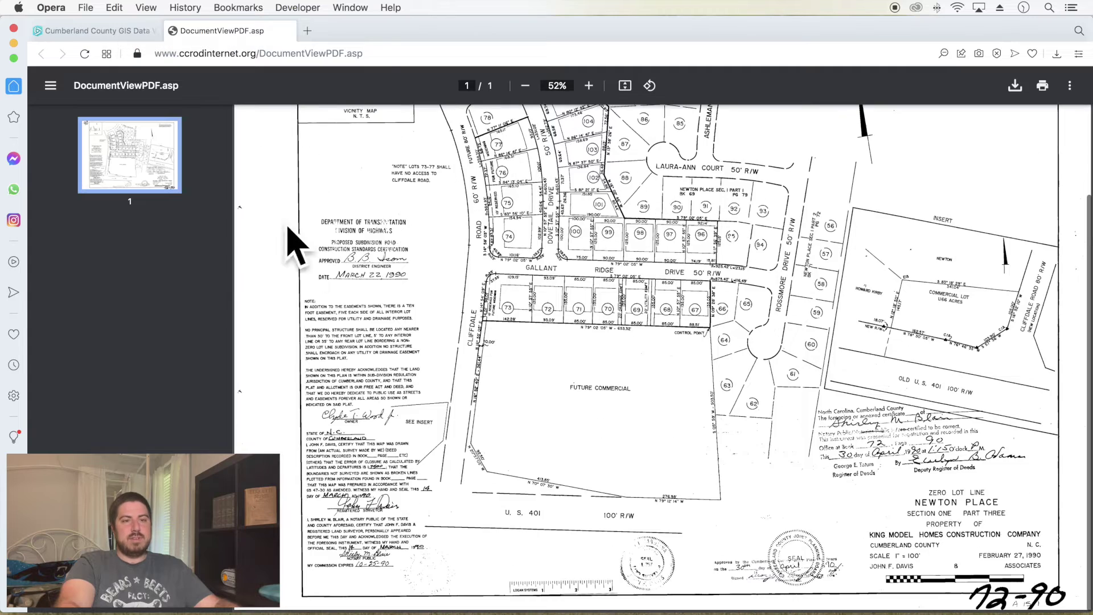
scroll(375, 256, up, 3)
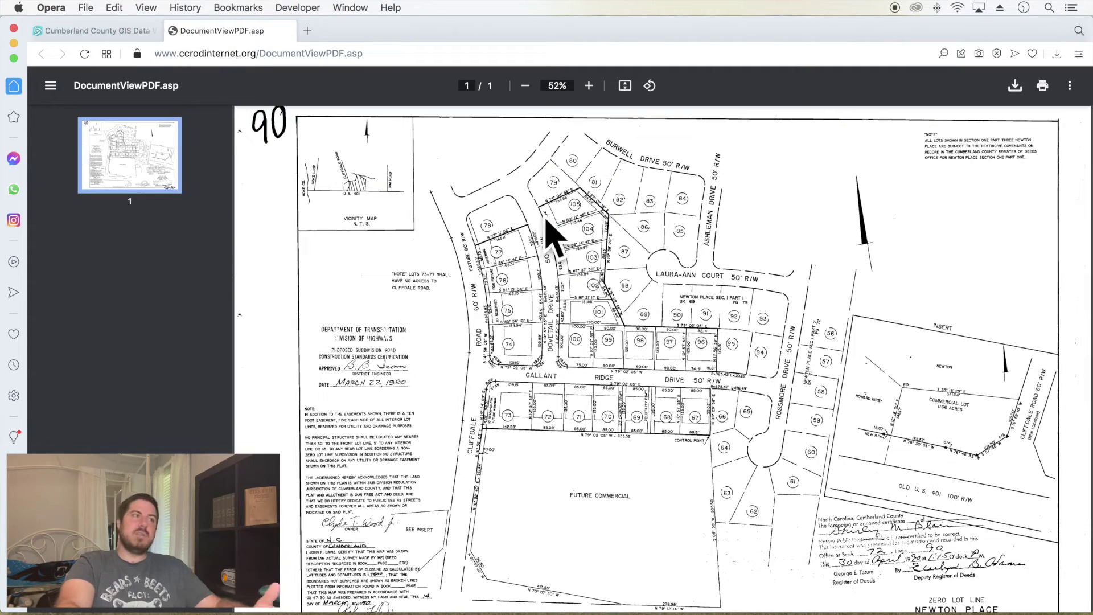
Step: On the GIS tab, scroll the parcel record past Value Information to the sales details for deed 11294-0675
click(80, 31)
scroll(763, 376, down, 3)
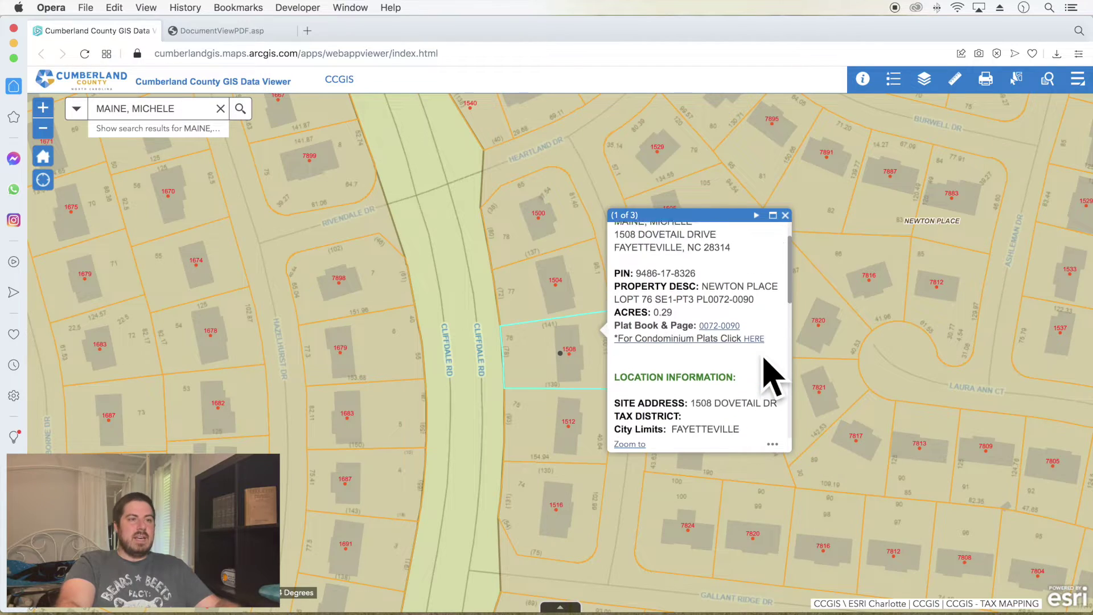
scroll(727, 340, down, 3)
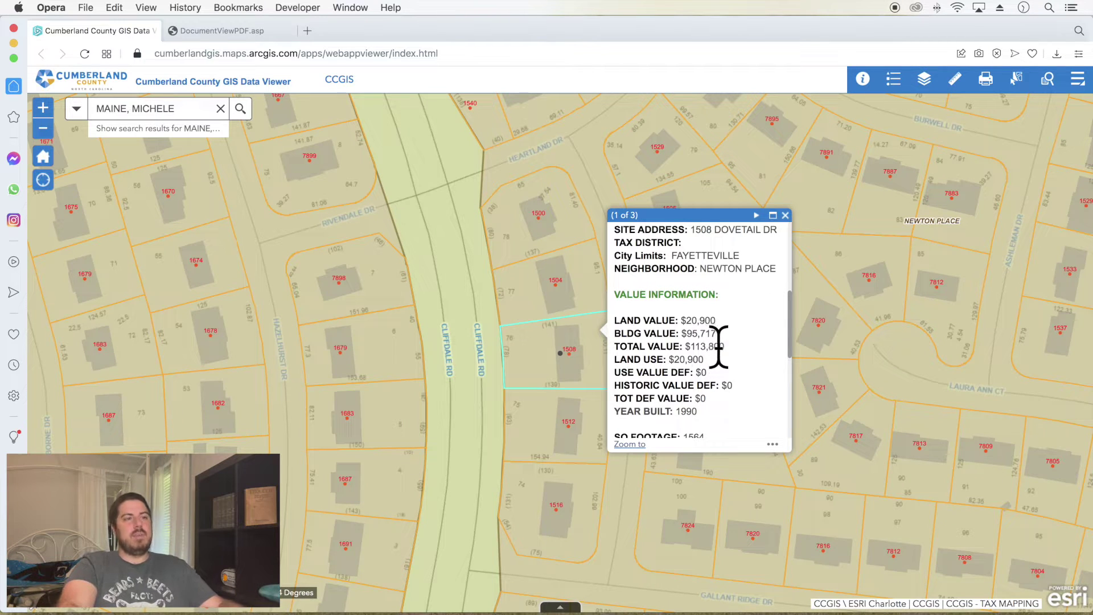
scroll(694, 341, down, 3)
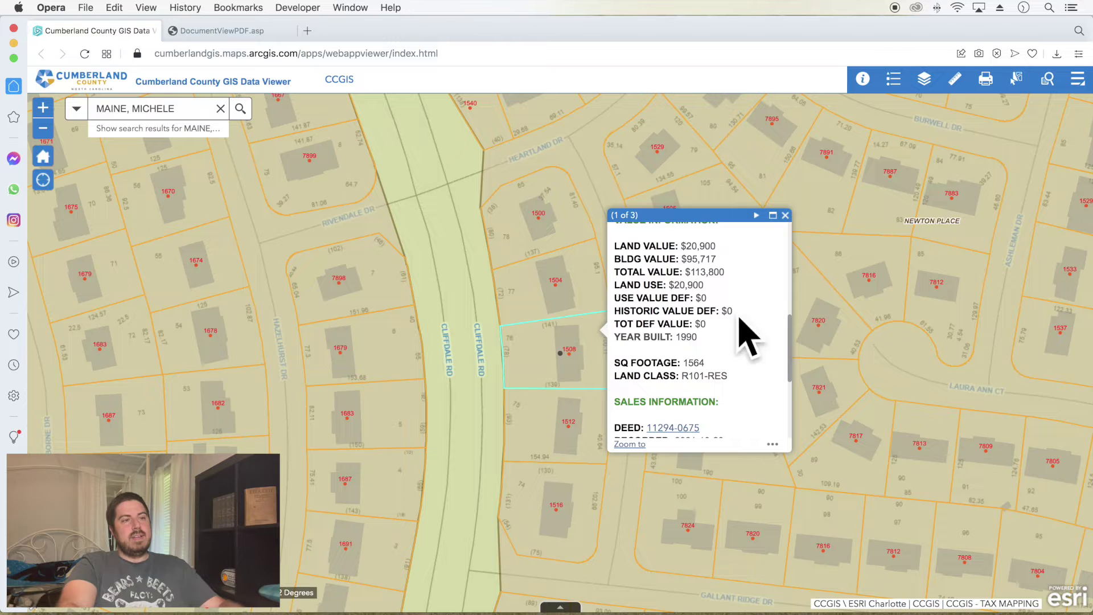
scroll(746, 323, down, 2)
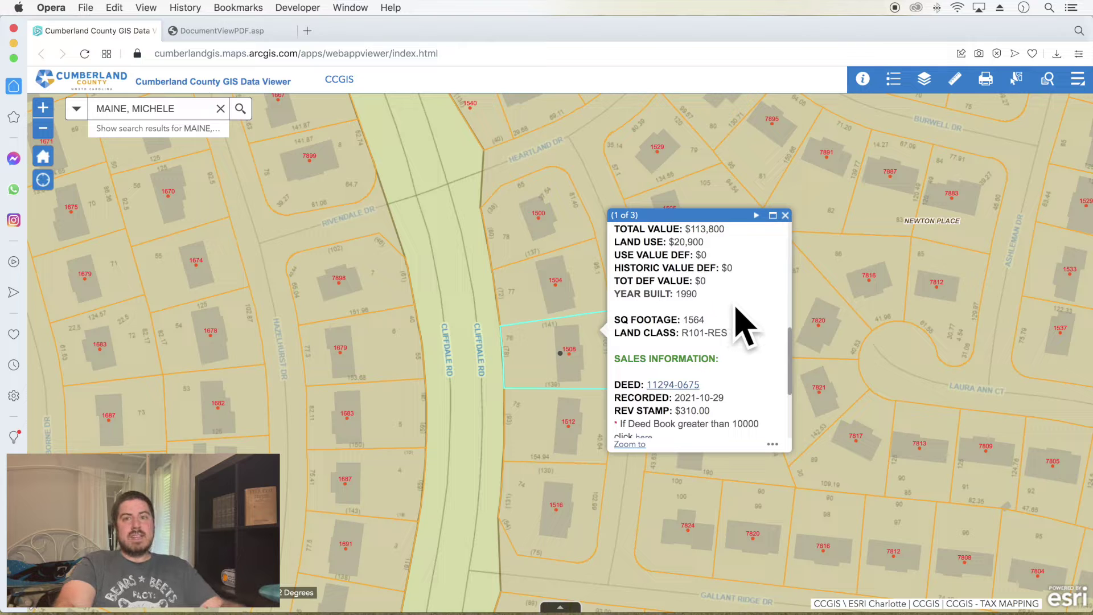
scroll(740, 311, down, 3)
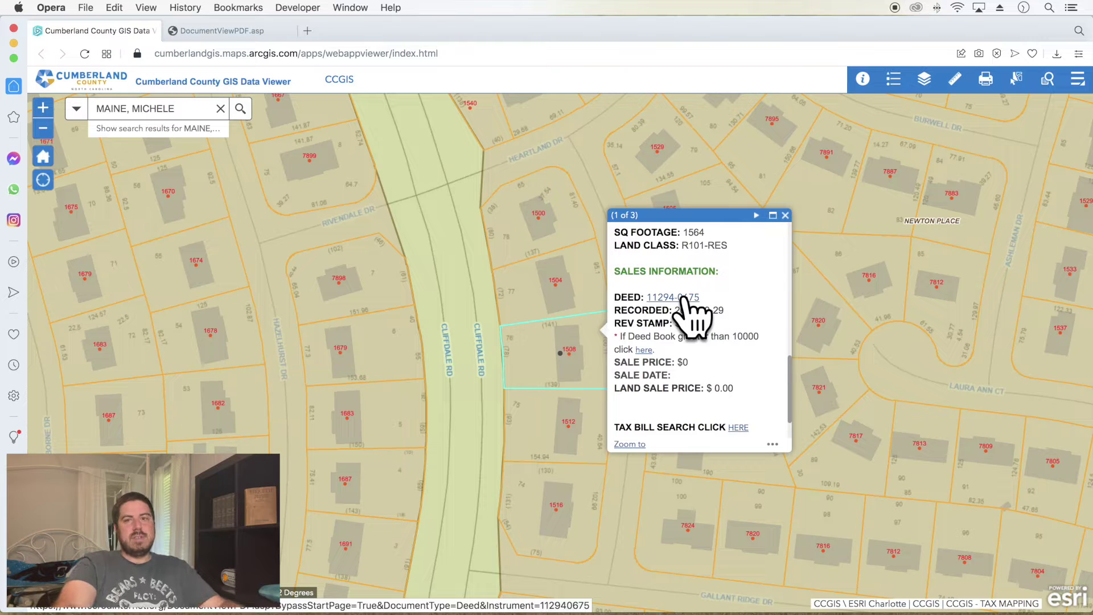
Step: Open deed 11294-0675 from the parcel record, check its page address, then return to the map
click(683, 297)
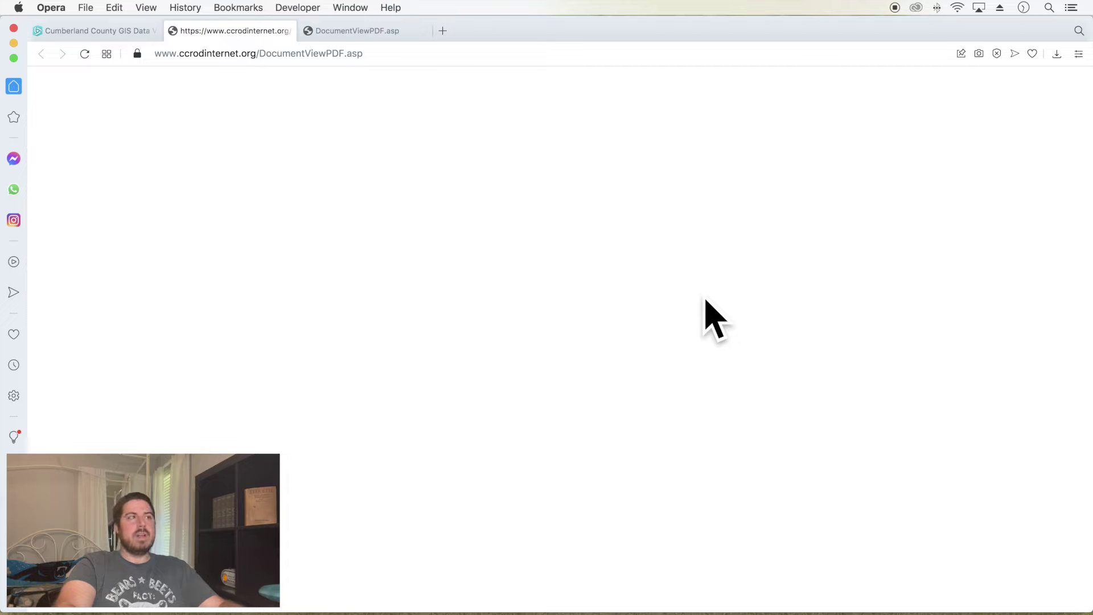
click(293, 49)
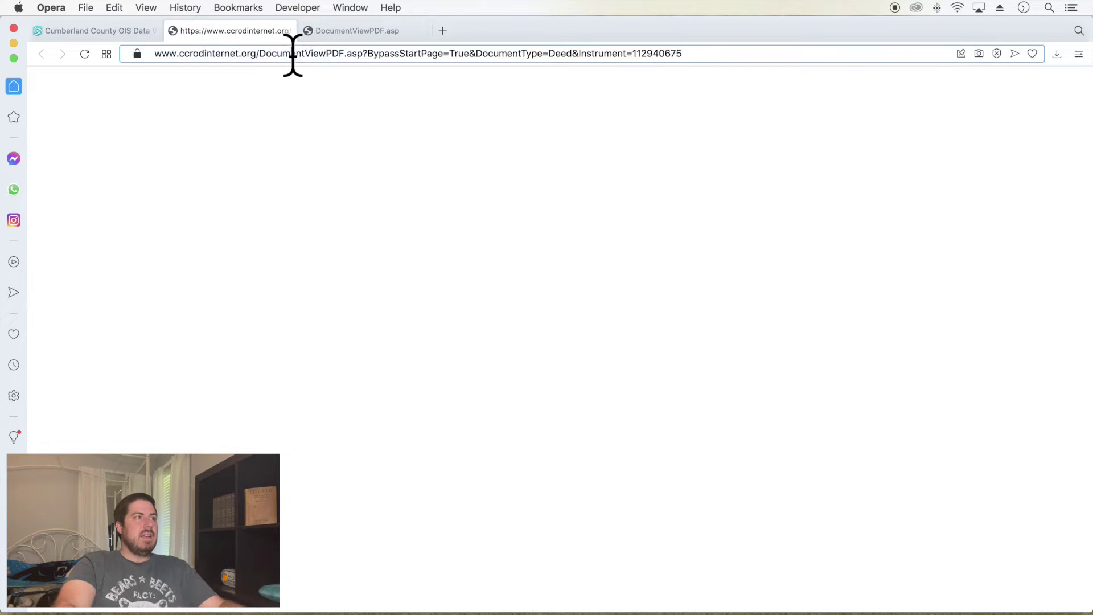
click(108, 32)
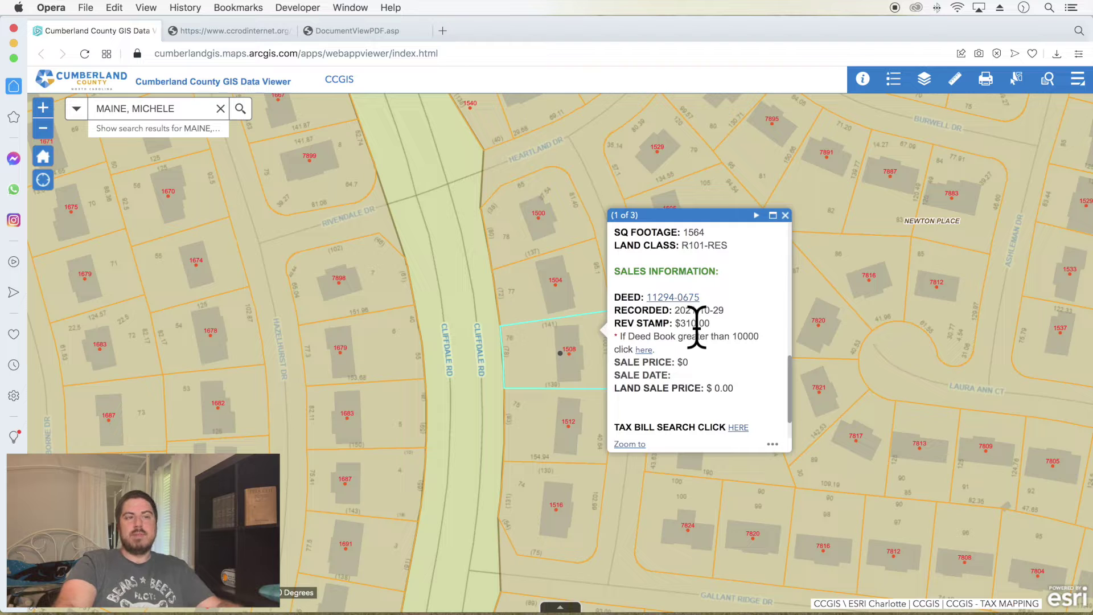
Step: Highlight the $310.00 revenue stamp amount in the sales details
drag(682, 325, 675, 324)
click(718, 333)
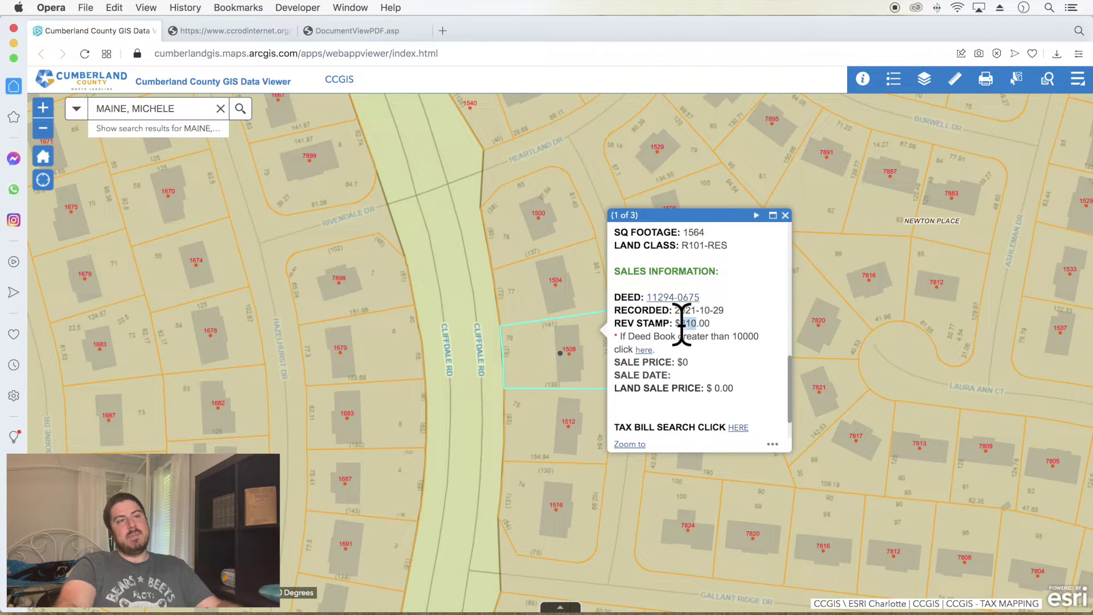
drag(682, 324, 680, 324)
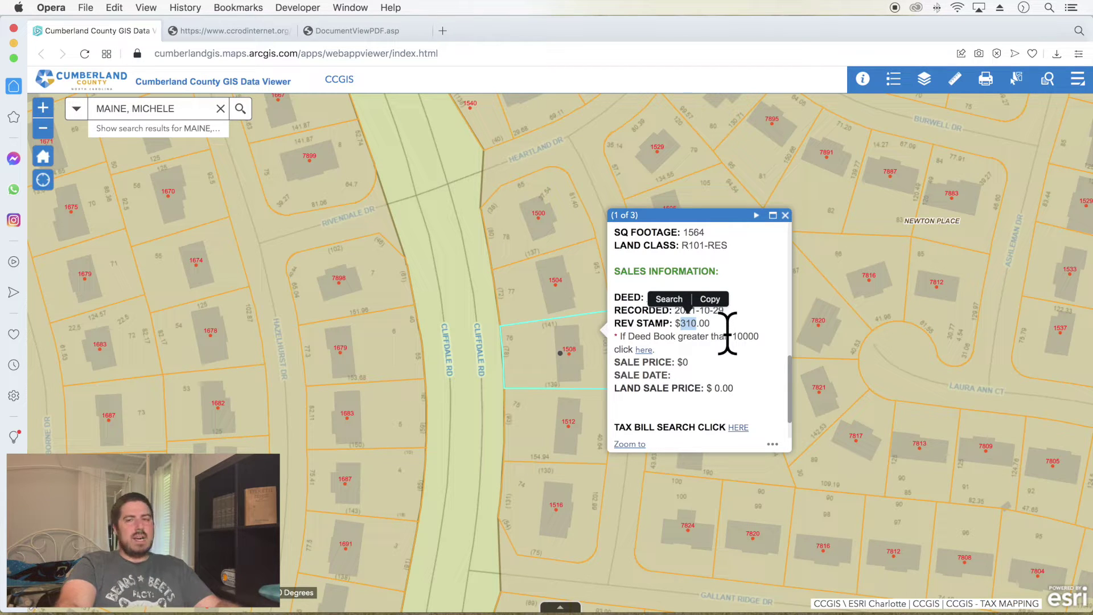
click(747, 350)
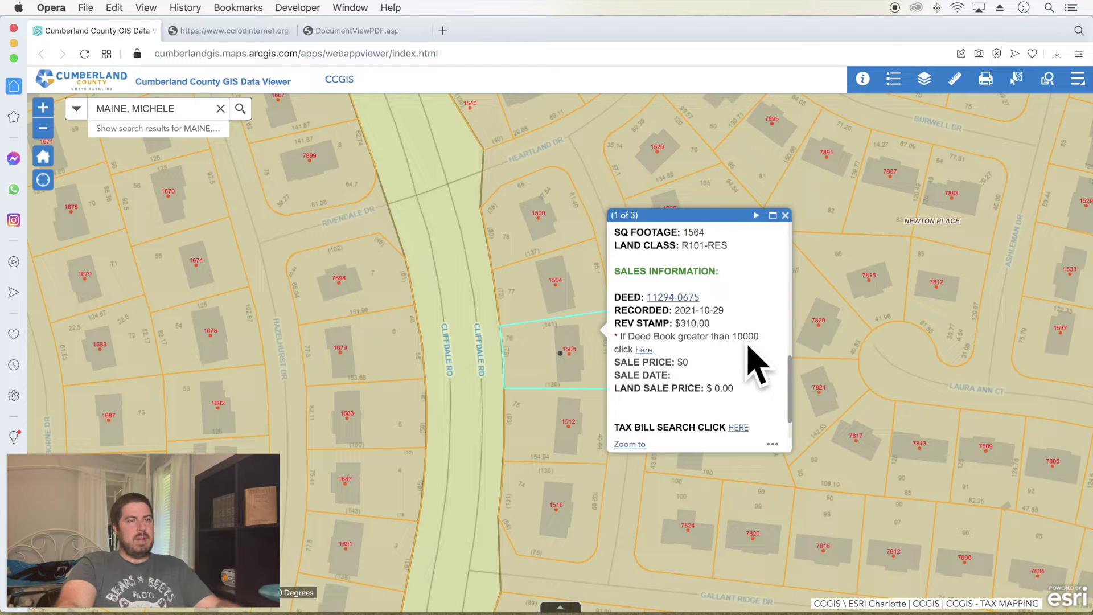
Step: Scroll to the bottom of the parcel record and open the Tax Bill Search link
scroll(757, 365, down, 1)
scroll(757, 364, down, 3)
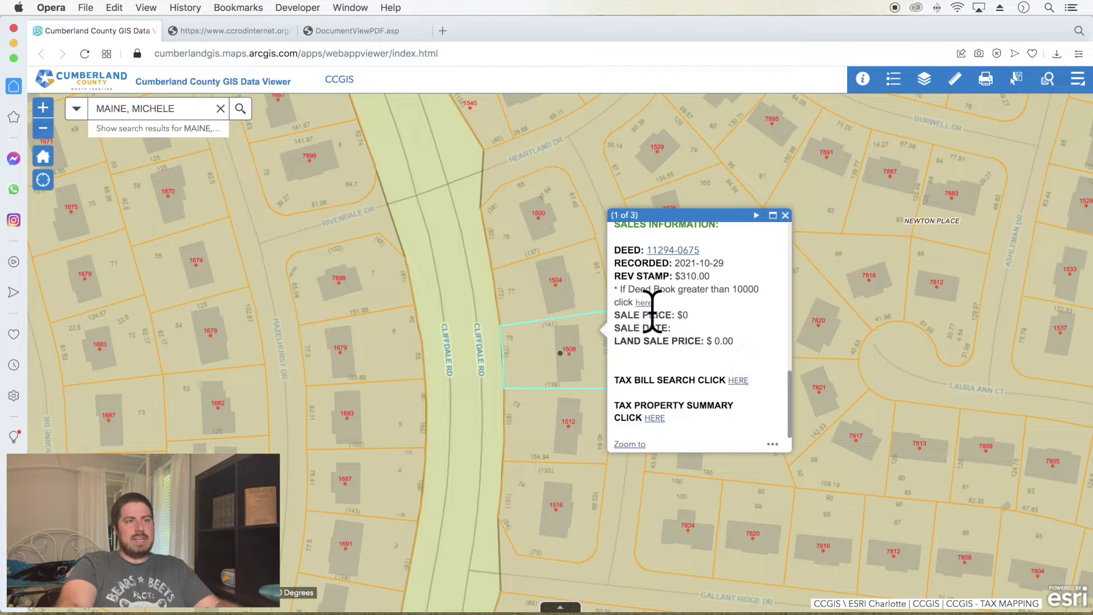
click(649, 316)
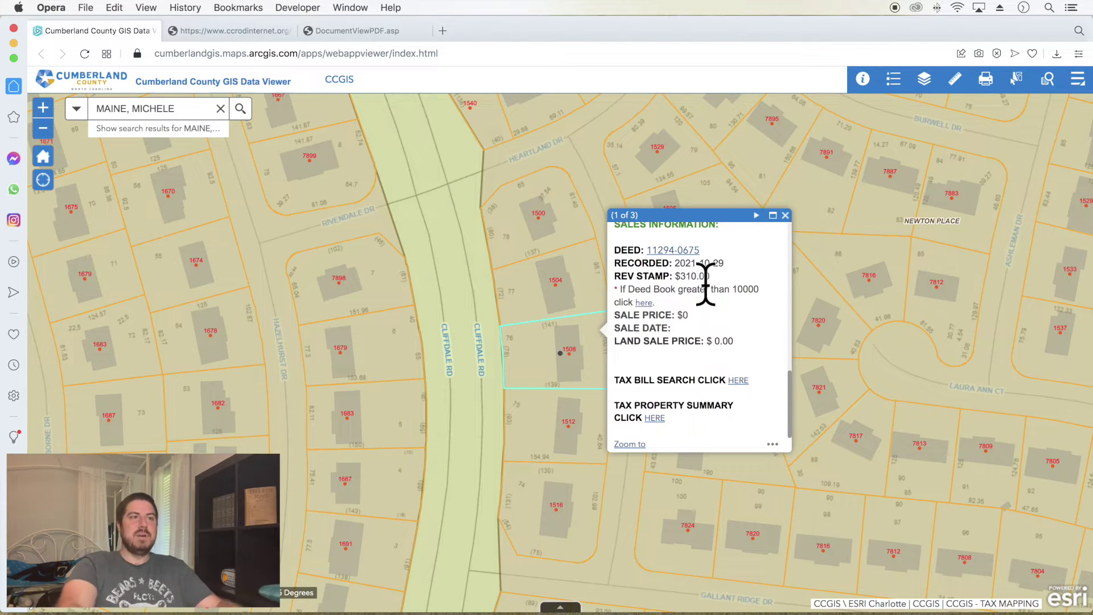
double_click(706, 276)
click(712, 319)
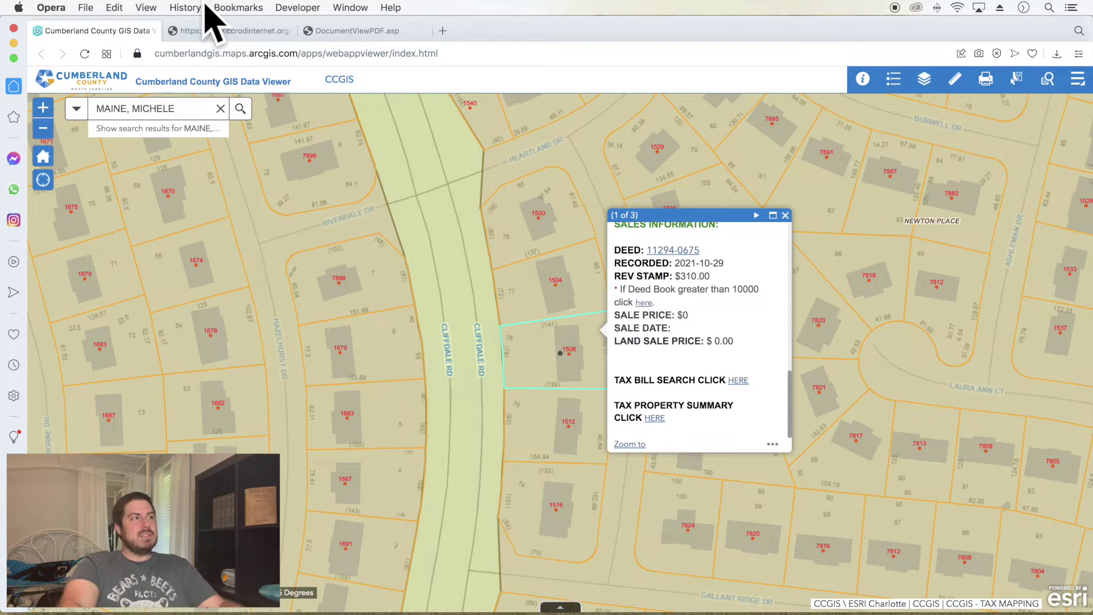
click(738, 381)
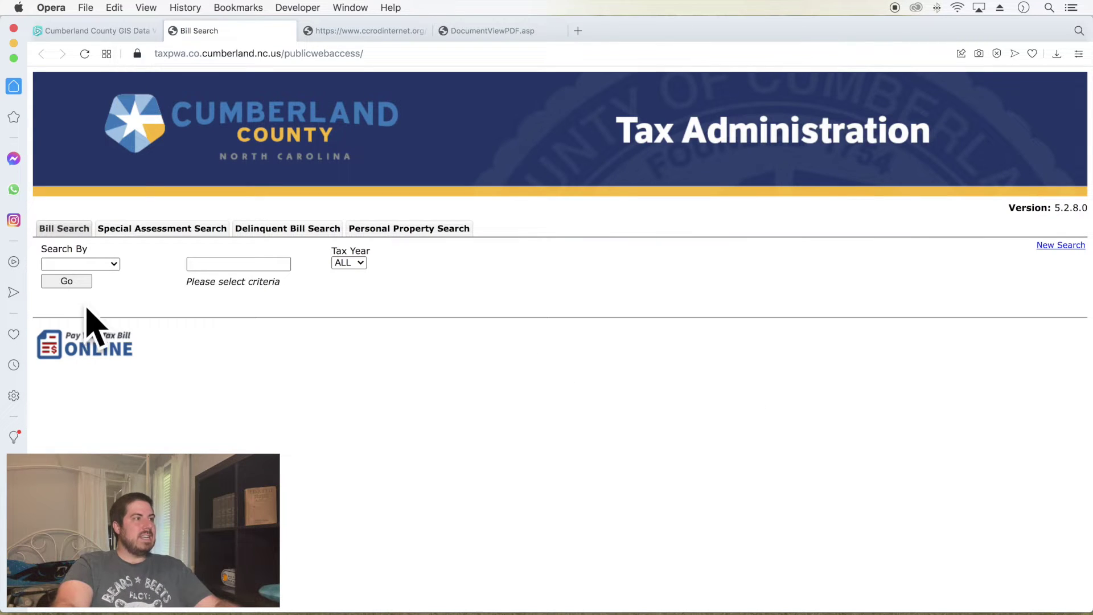
Step: Check the Search By criteria without changing them, then close the bill search and deed tabs
click(111, 264)
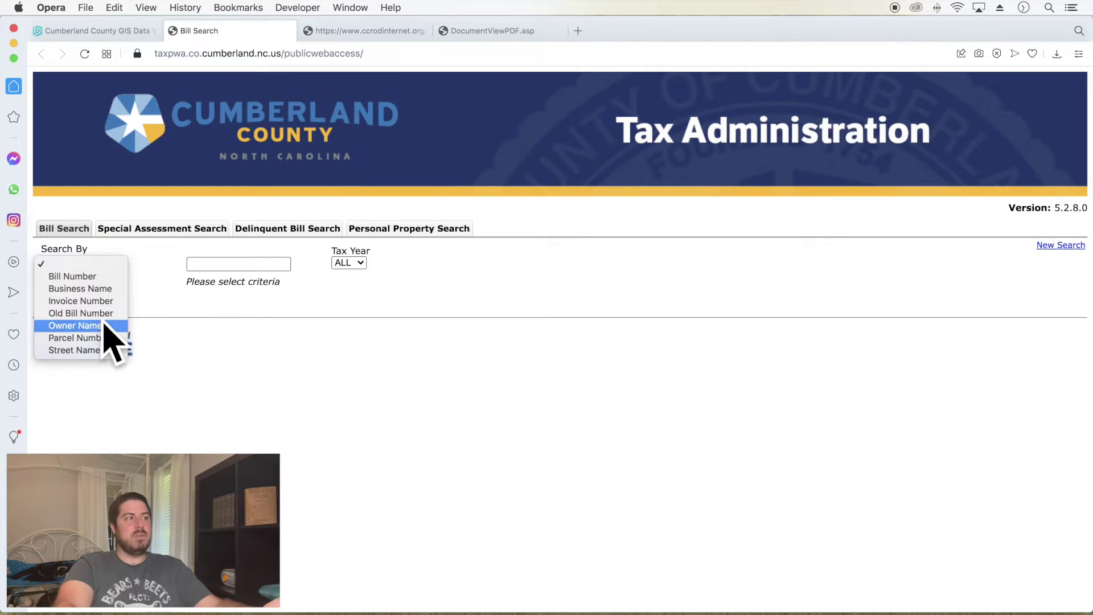
click(245, 378)
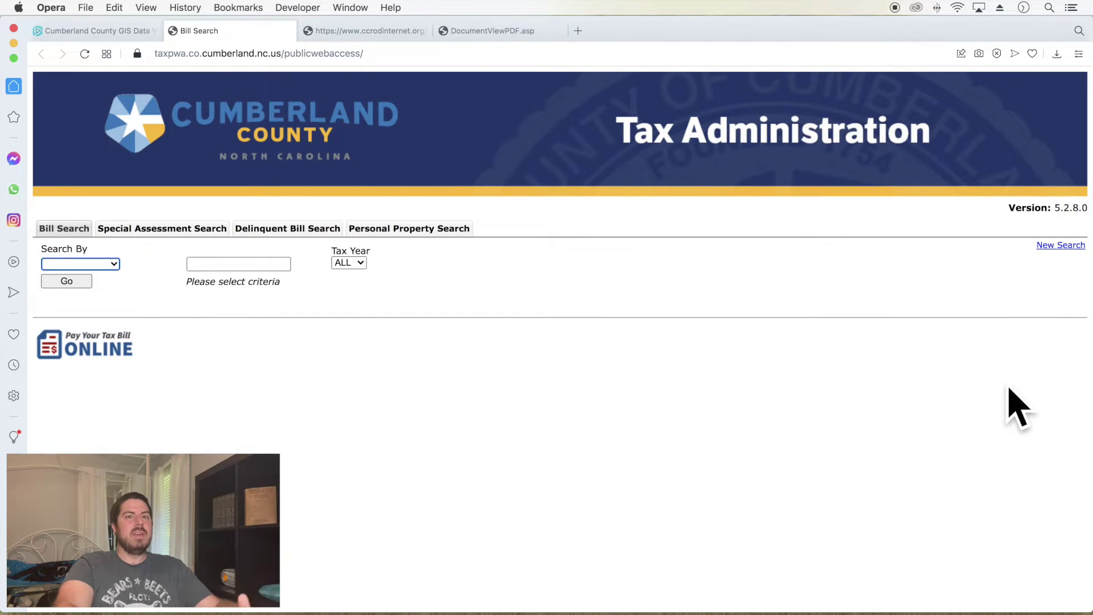
click(173, 32)
click(174, 32)
Step: Close the plat tab and open the parcel's tax property summary from the record
click(174, 31)
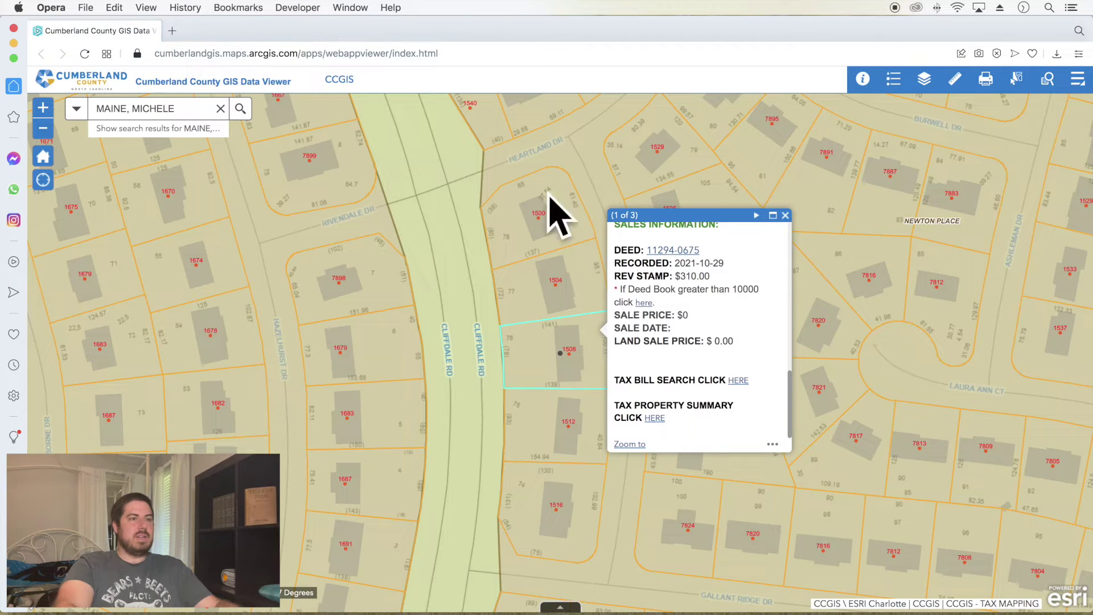
click(654, 418)
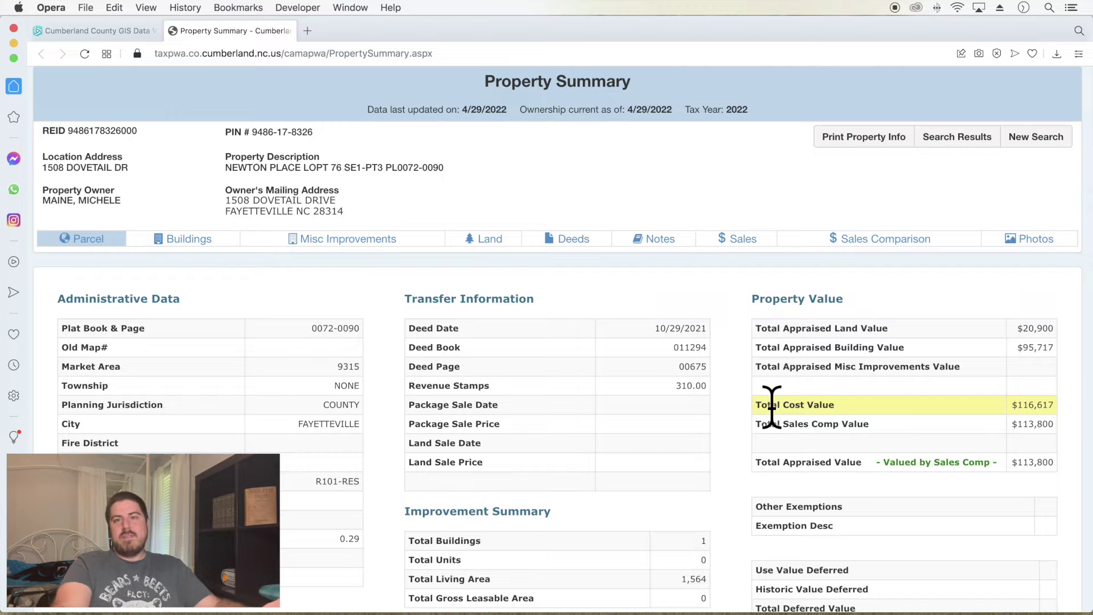
click(131, 30)
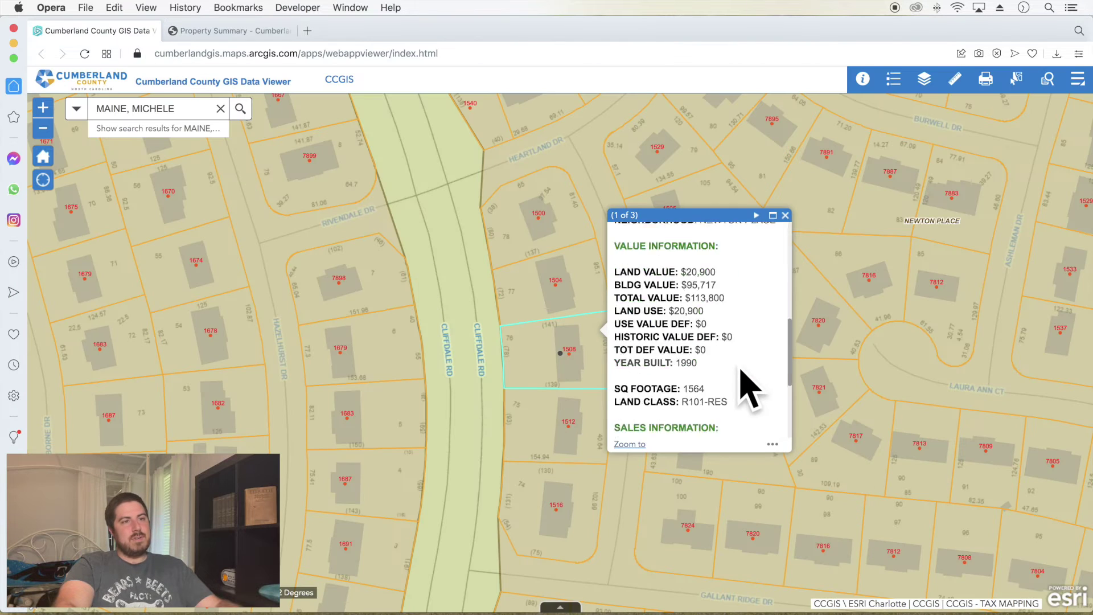
scroll(744, 389, up, 5)
scroll(744, 389, down, 10)
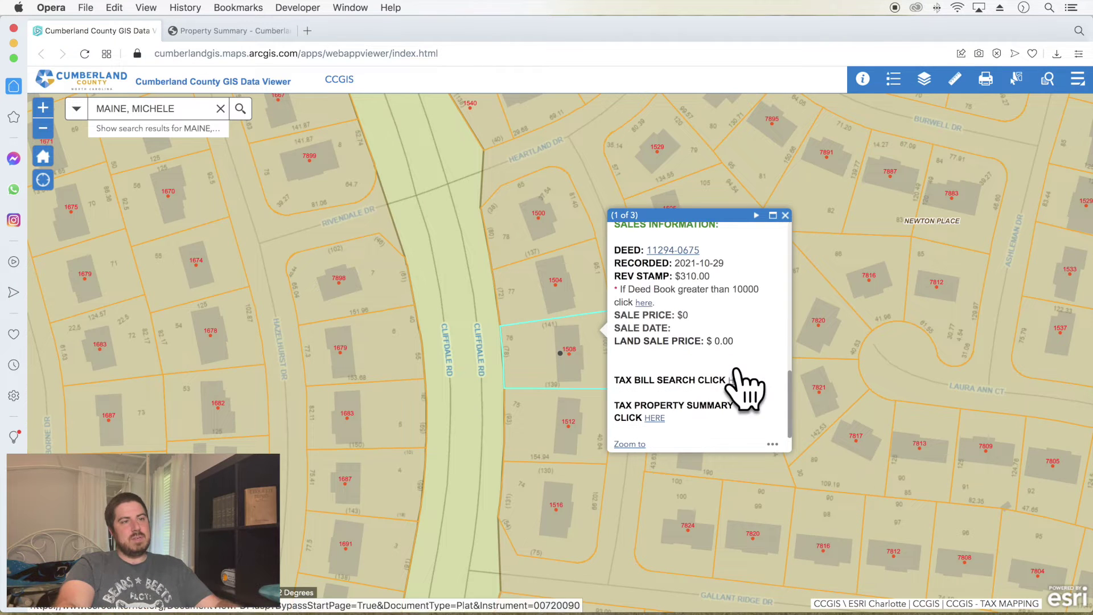
click(245, 33)
scroll(541, 274, down, 3)
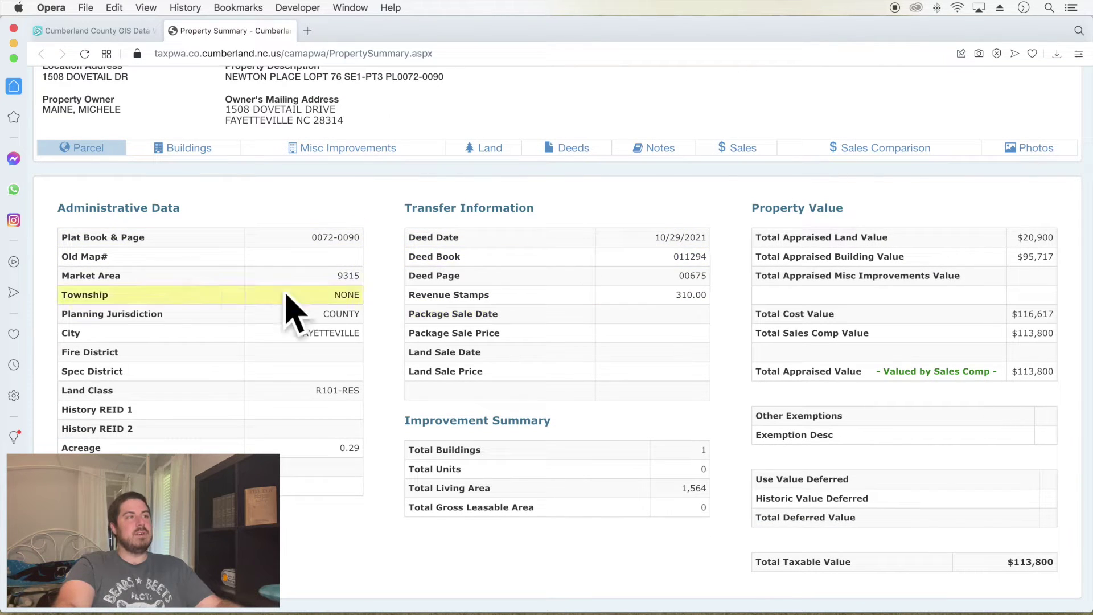
click(176, 153)
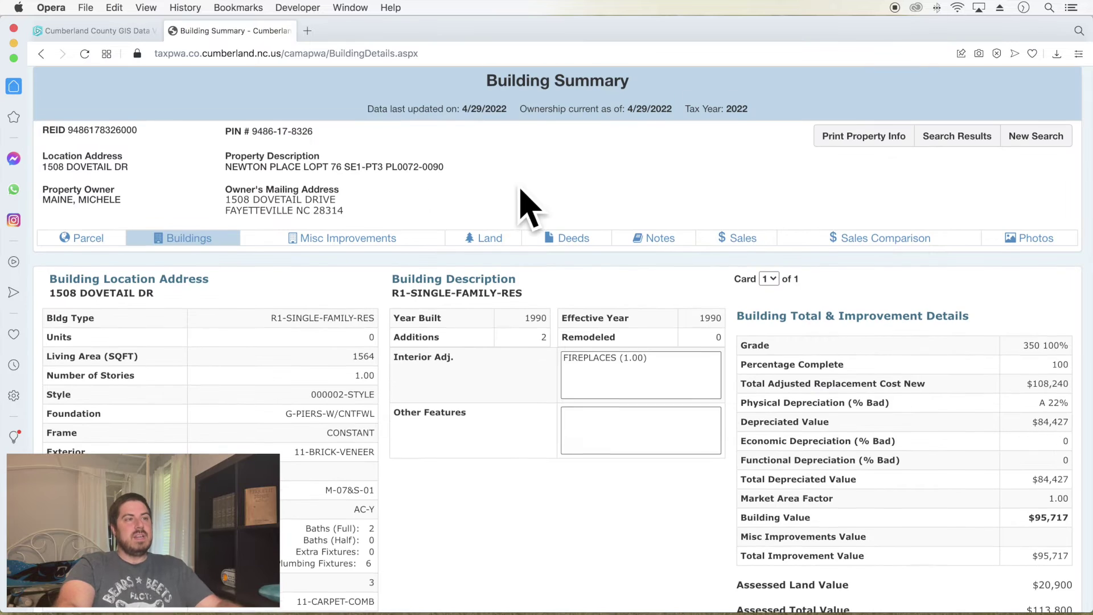
scroll(527, 207, down, 10)
scroll(527, 207, down, 2)
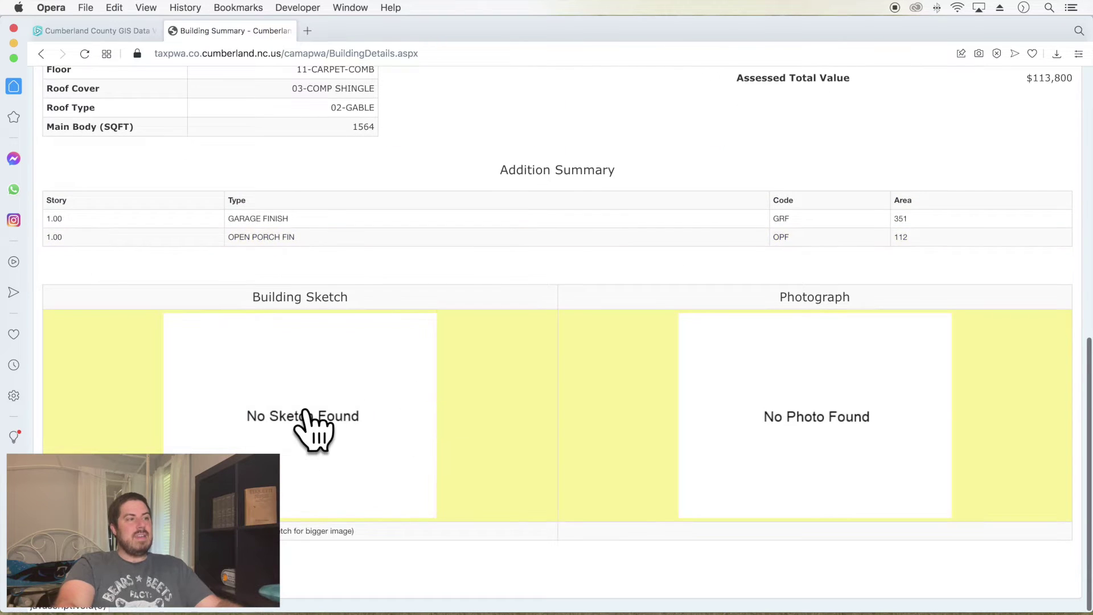
scroll(424, 244, up, 10)
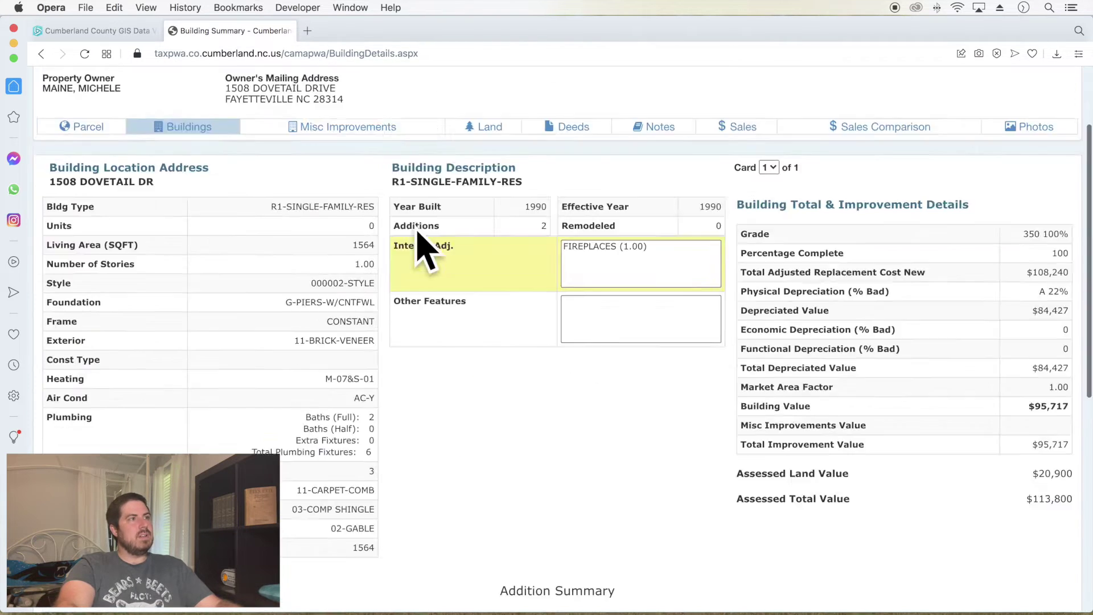
click(121, 31)
click(42, 129)
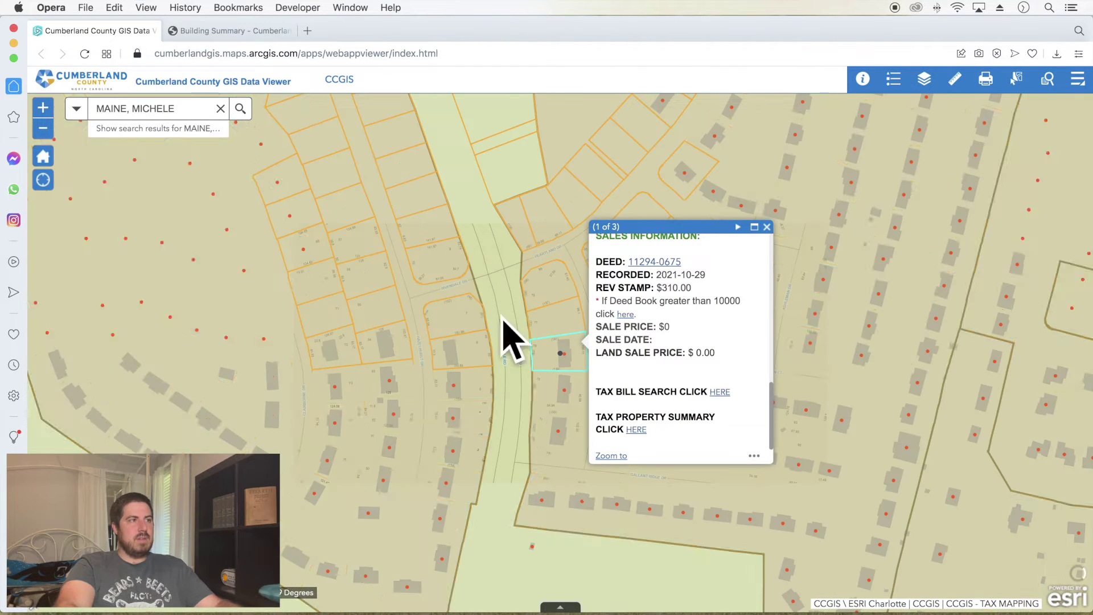
scroll(601, 235, up, 1)
click(42, 128)
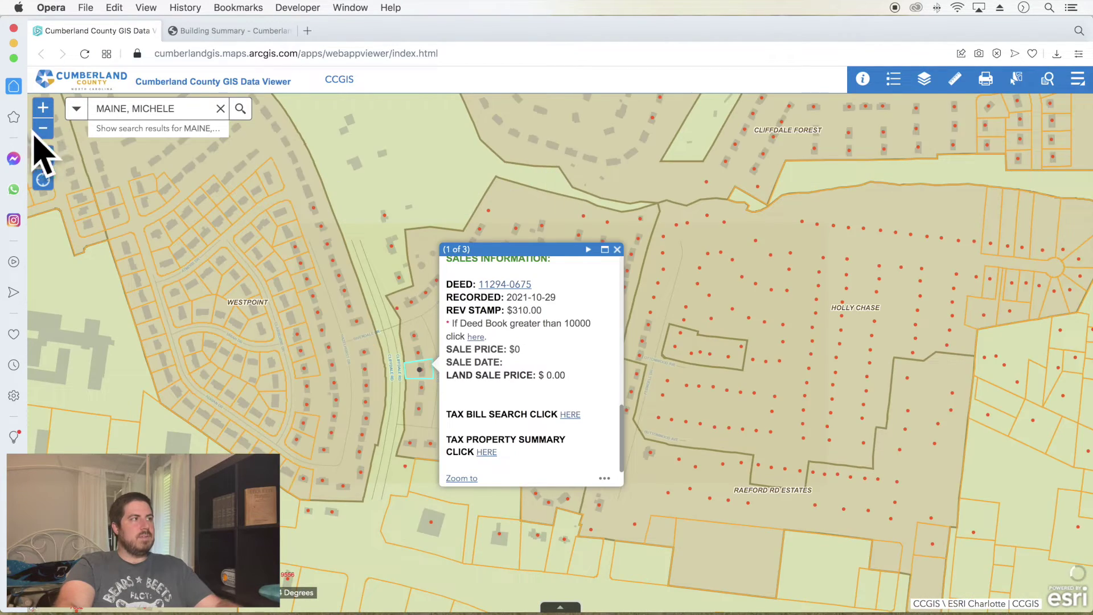
click(43, 128)
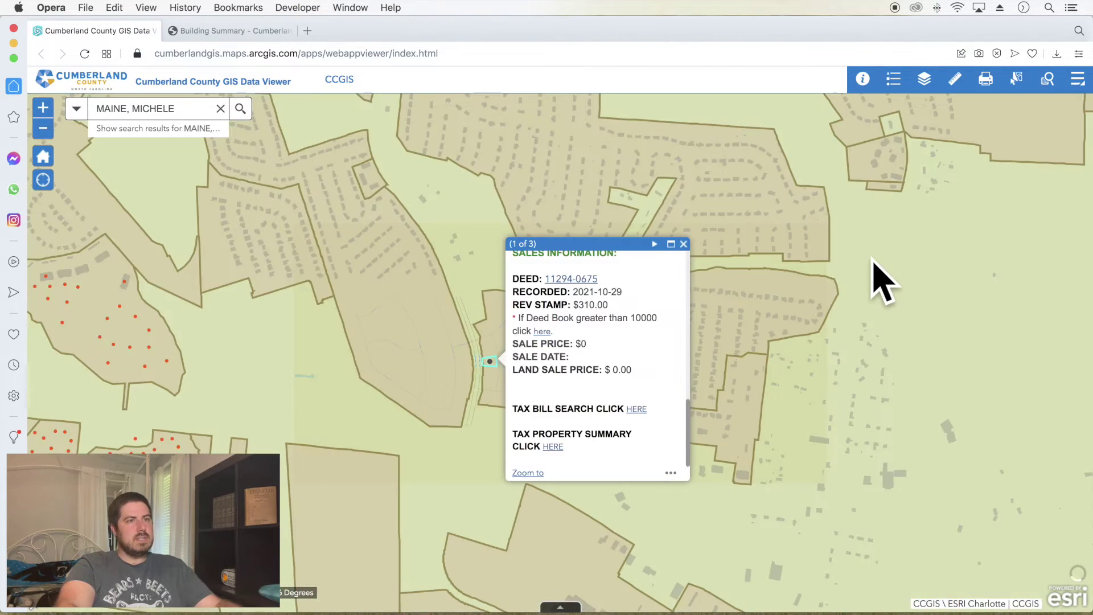
scroll(215, 218, up, 3)
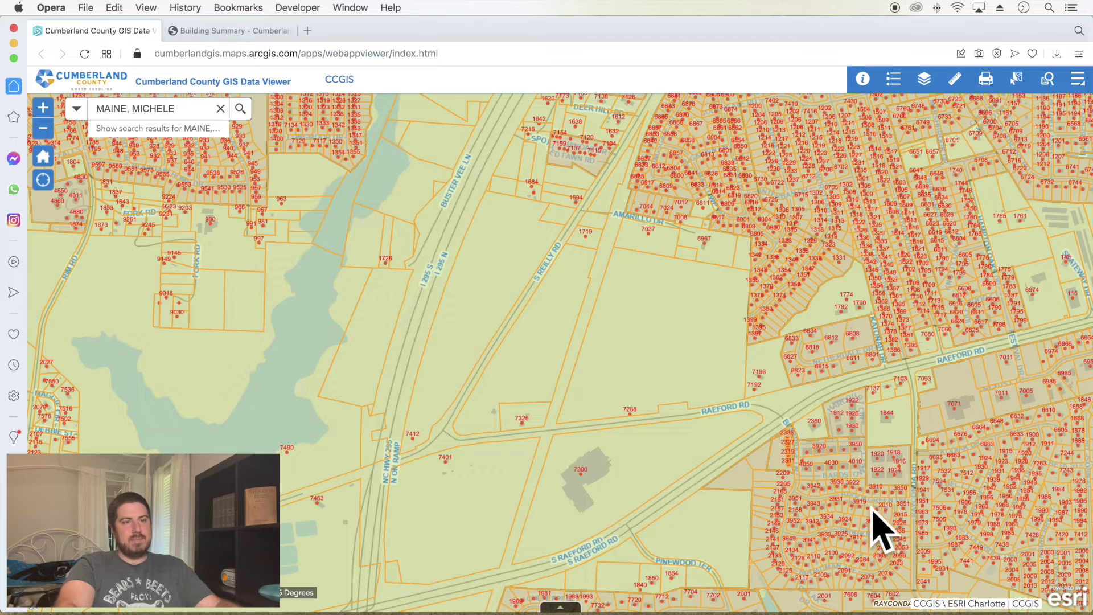
click(846, 451)
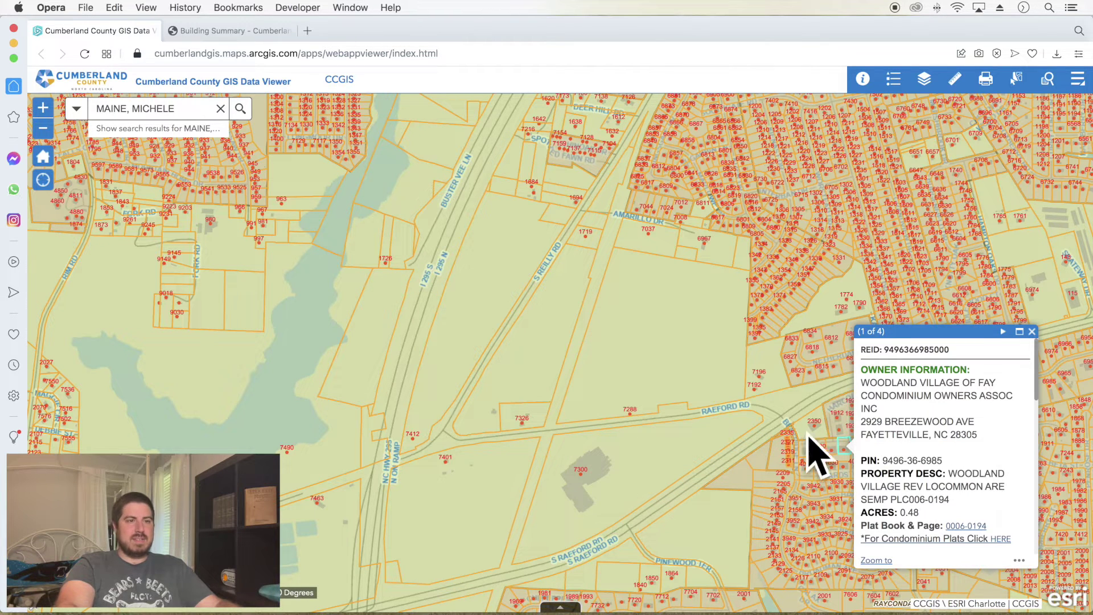
click(970, 234)
Step: Open the parcel's Tax Property Summary from the popup and close the older summary tab
scroll(883, 288, down, 5)
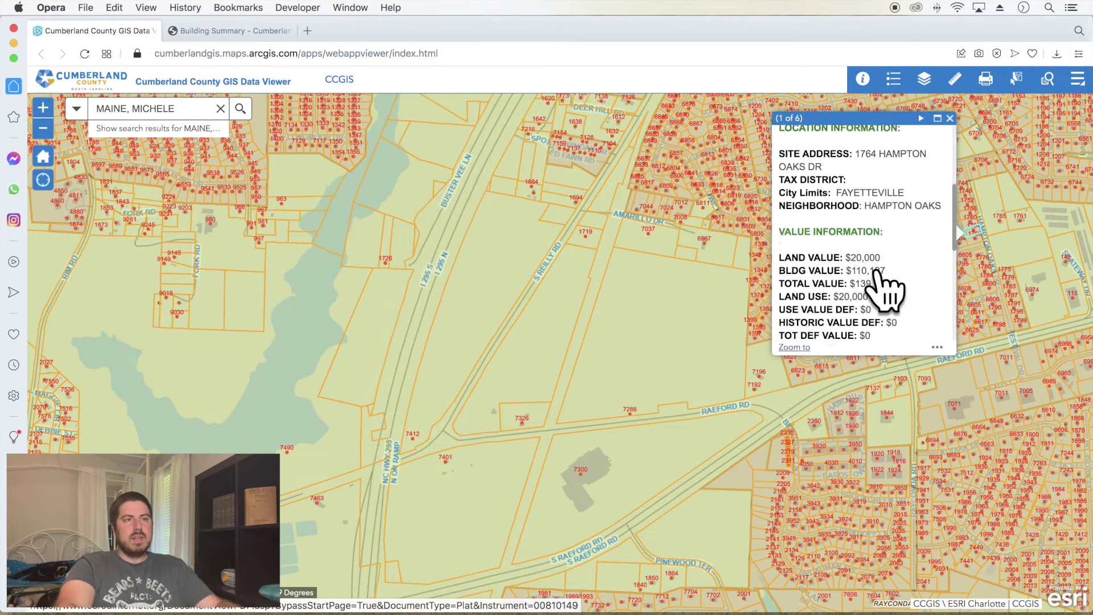
click(820, 321)
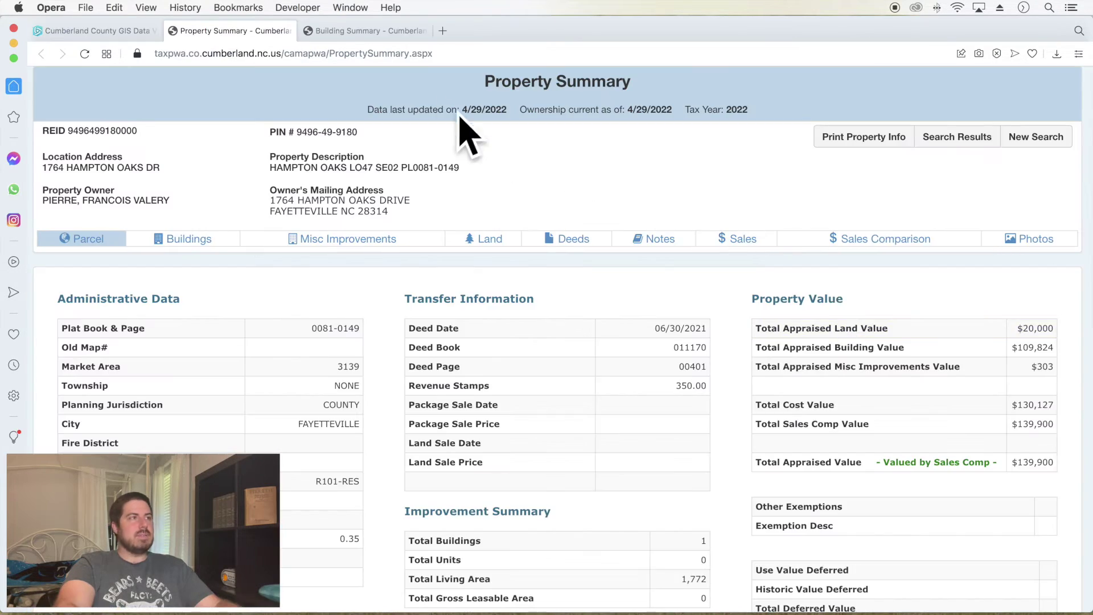
click(353, 31)
click(308, 31)
scroll(566, 285, down, 3)
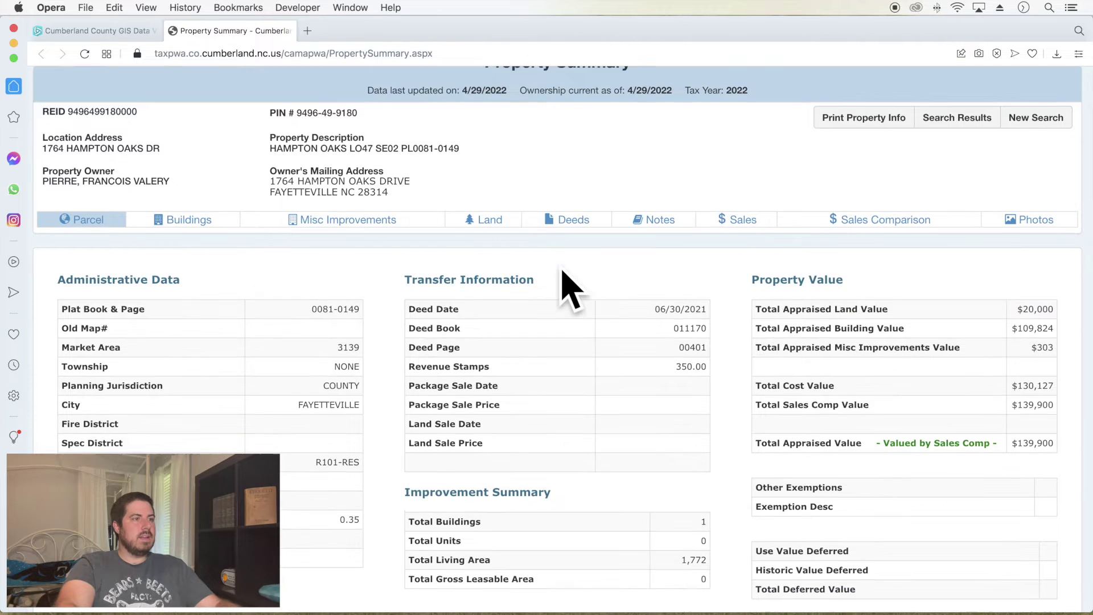
click(204, 158)
scroll(683, 248, down, 10)
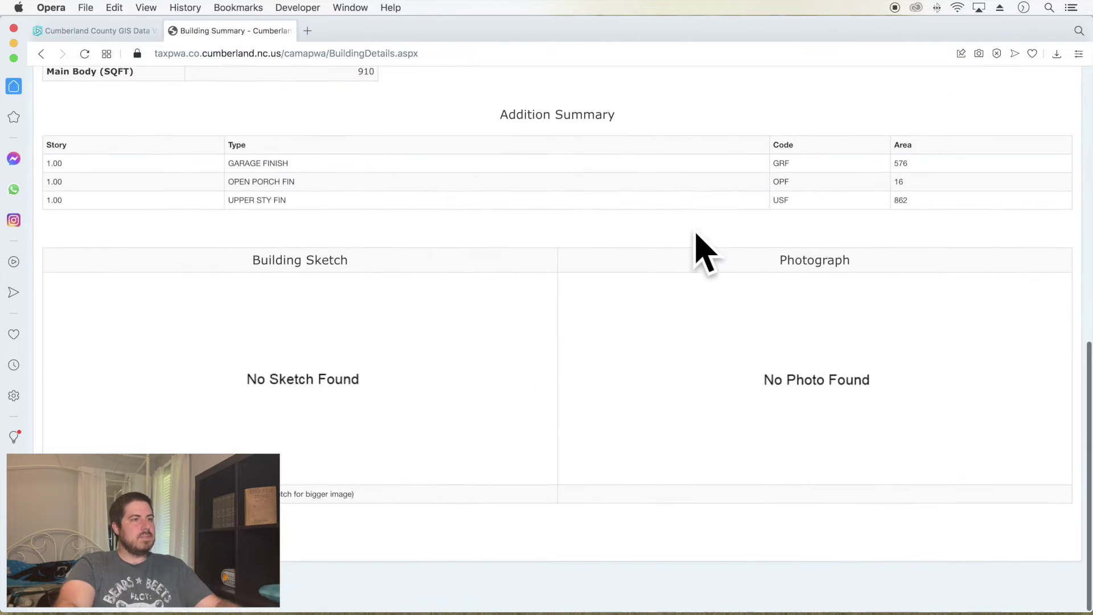
scroll(884, 389, up, 10)
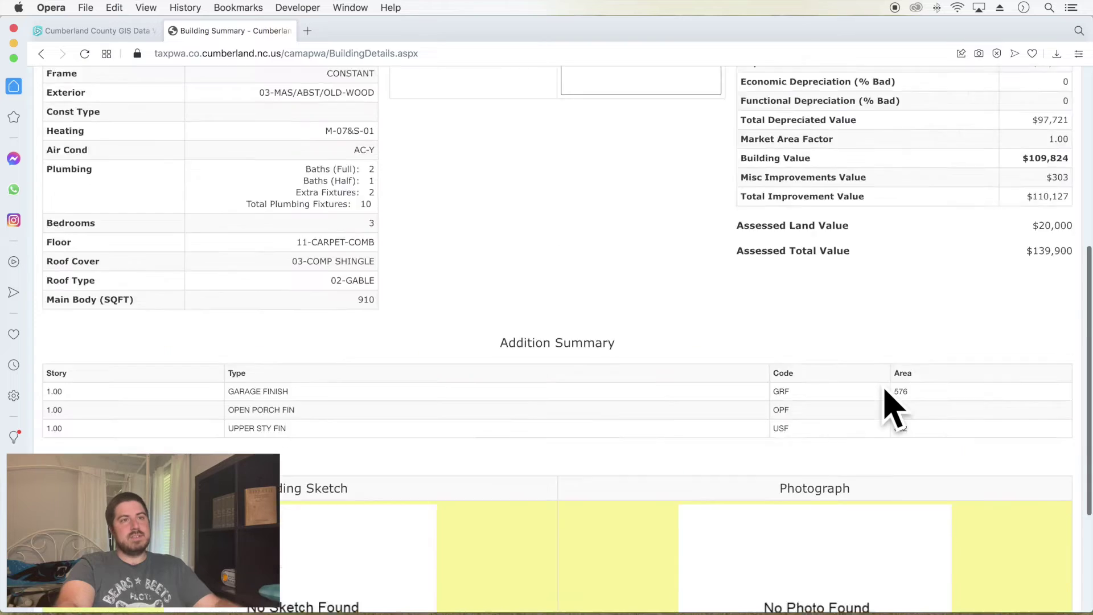
scroll(886, 390, down, 10)
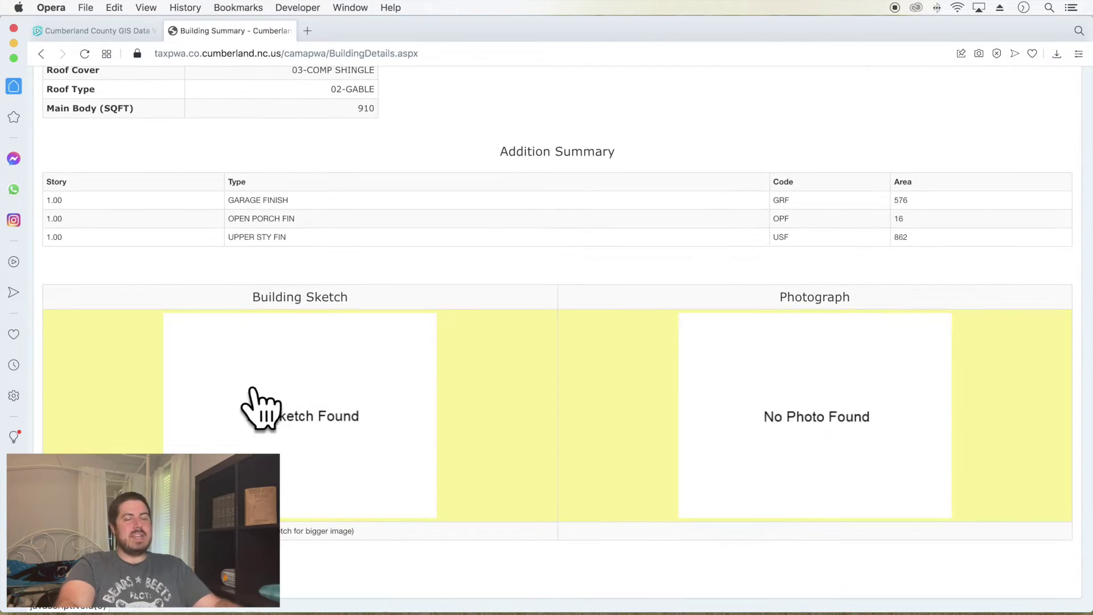
scroll(671, 324, up, 10)
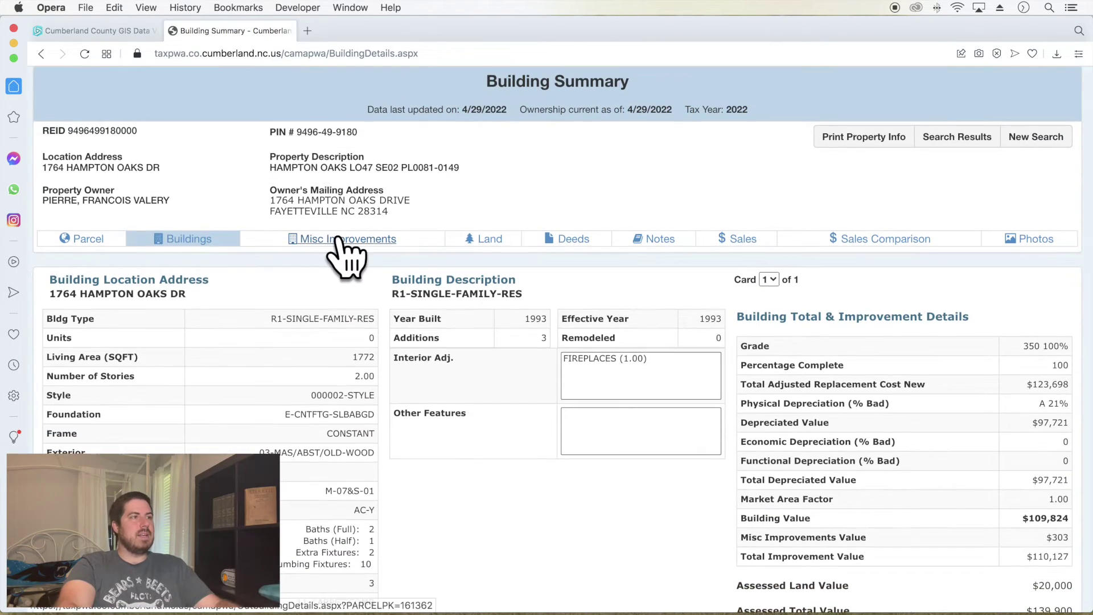
Step: Check the Misc Improvements, Land, Deeds and Notes pages, then the area's improved sales
click(346, 239)
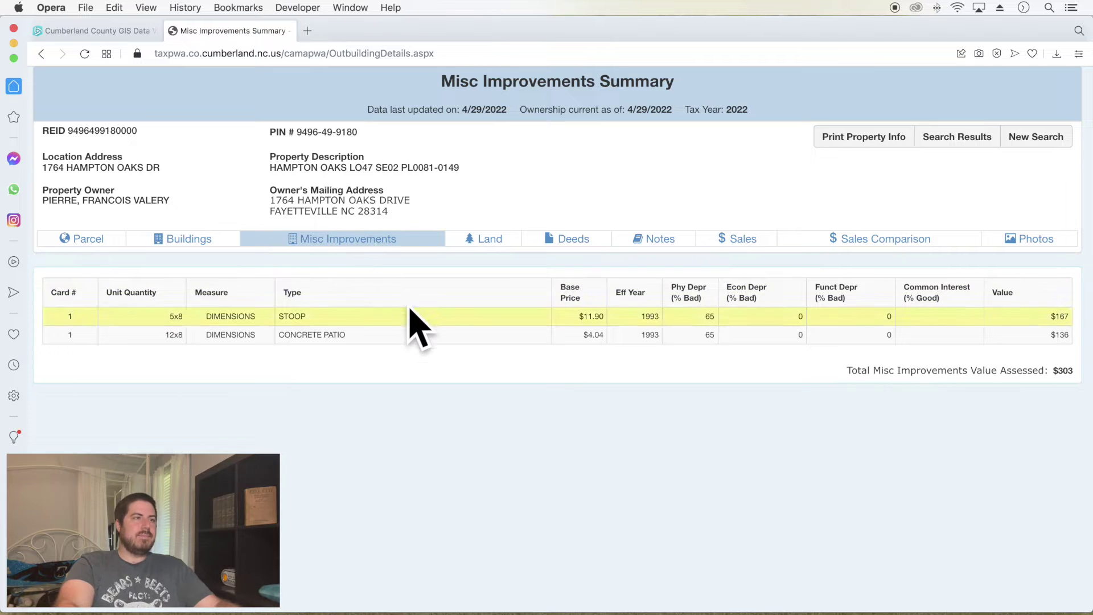
click(491, 239)
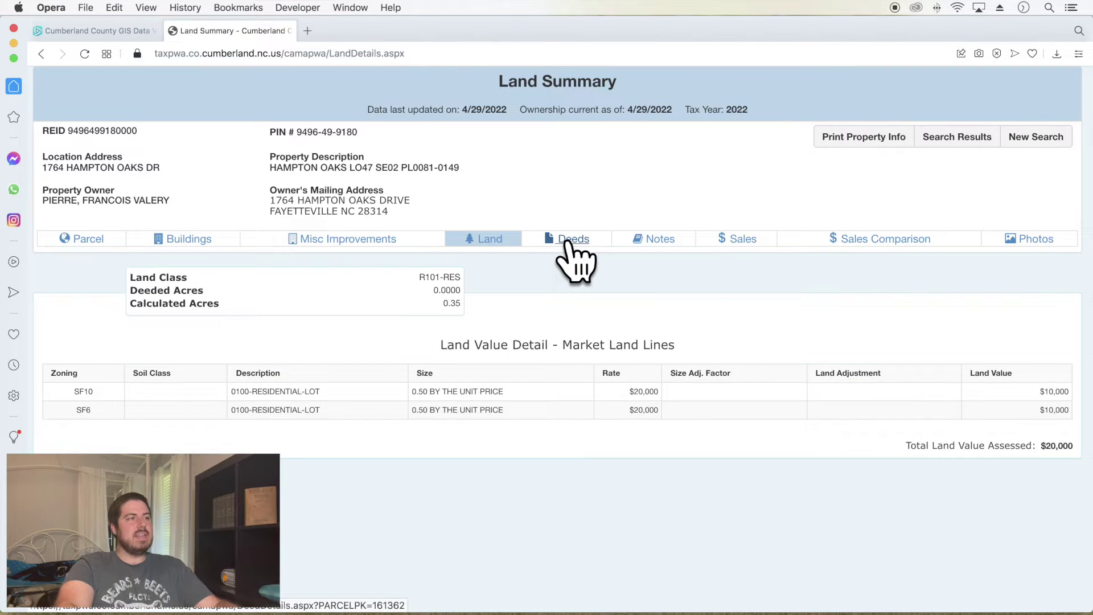
click(563, 240)
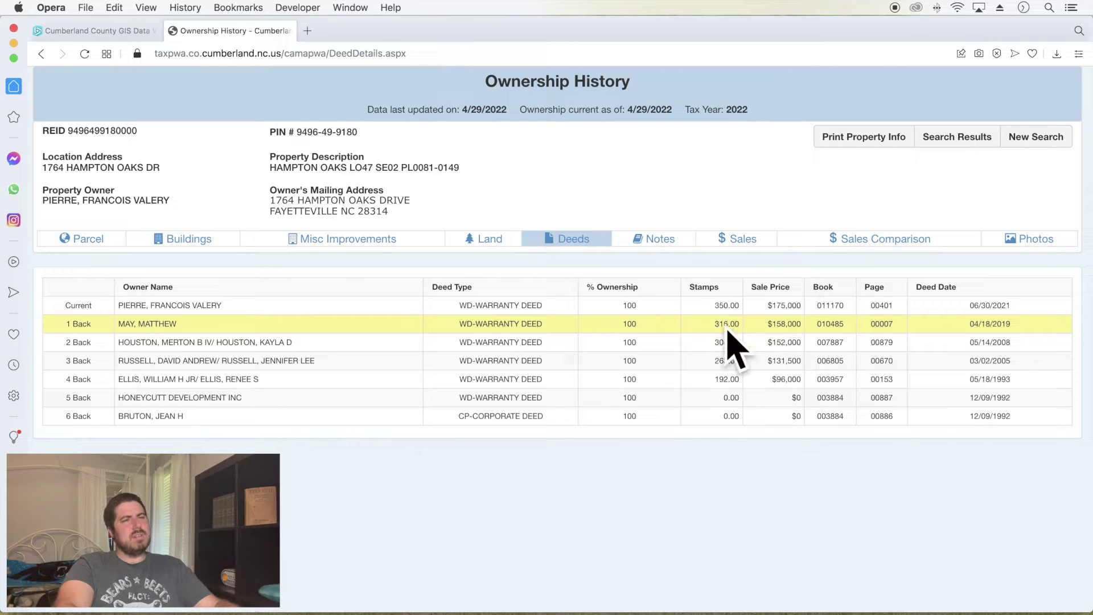
click(662, 242)
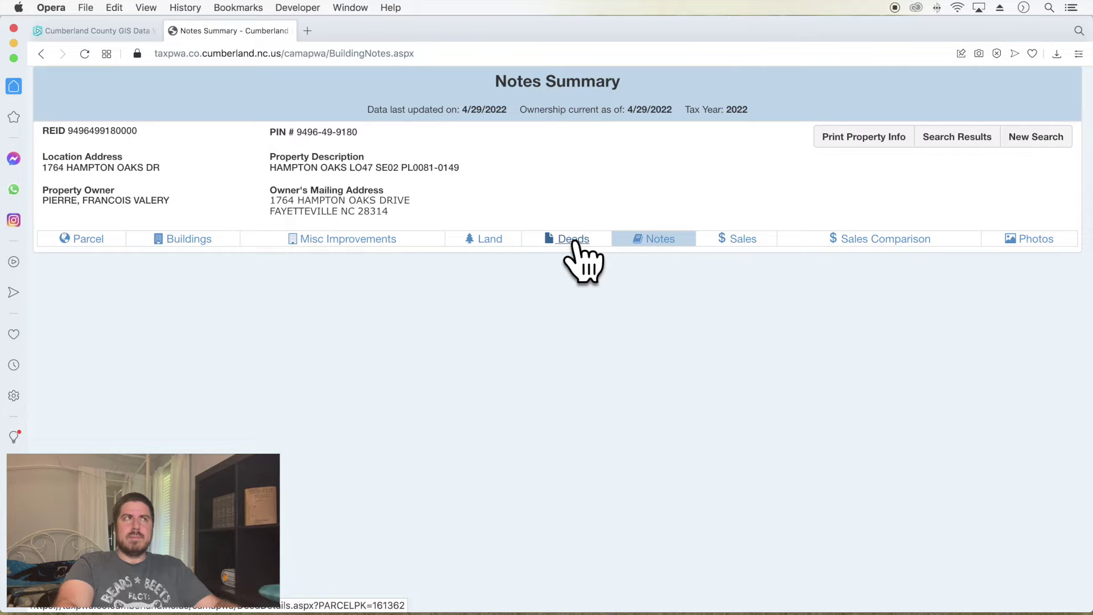
click(720, 244)
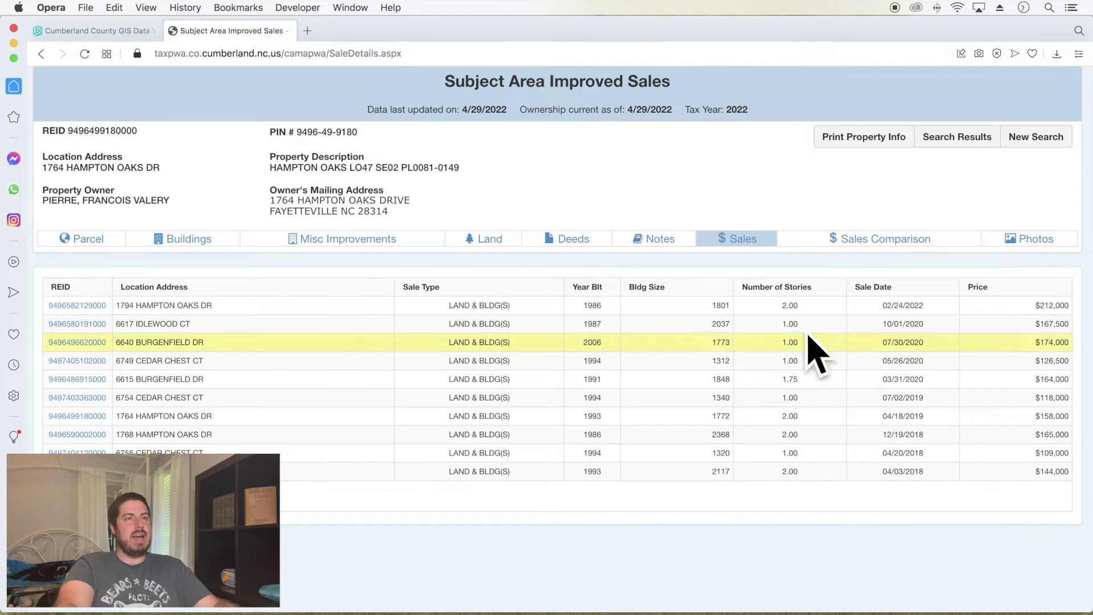
Step: Review the Sales Comparison table of comparable properties
click(883, 239)
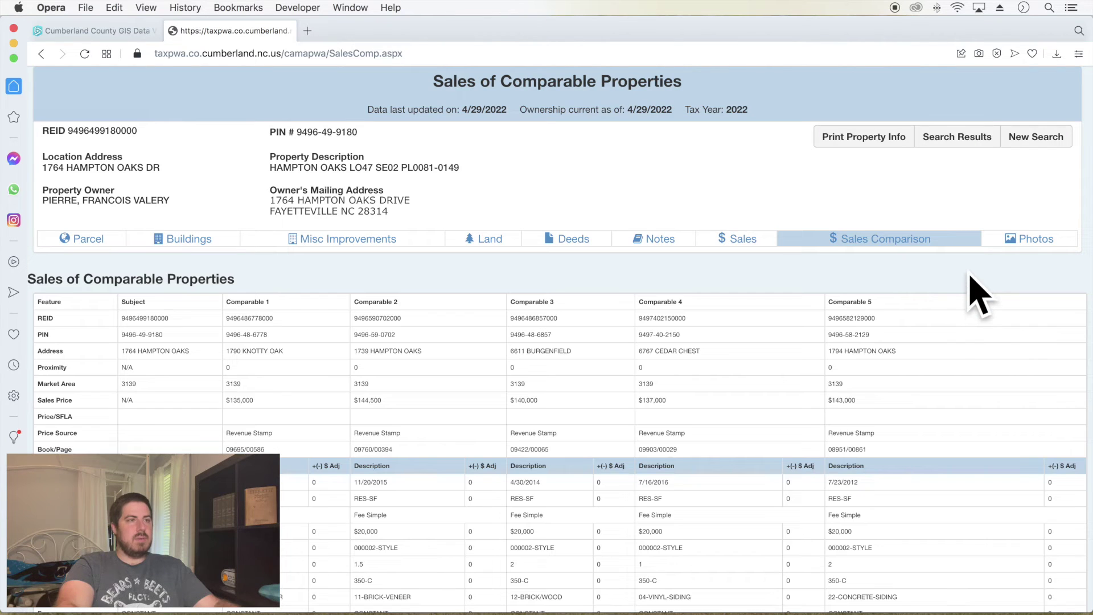
scroll(948, 344, down, 5)
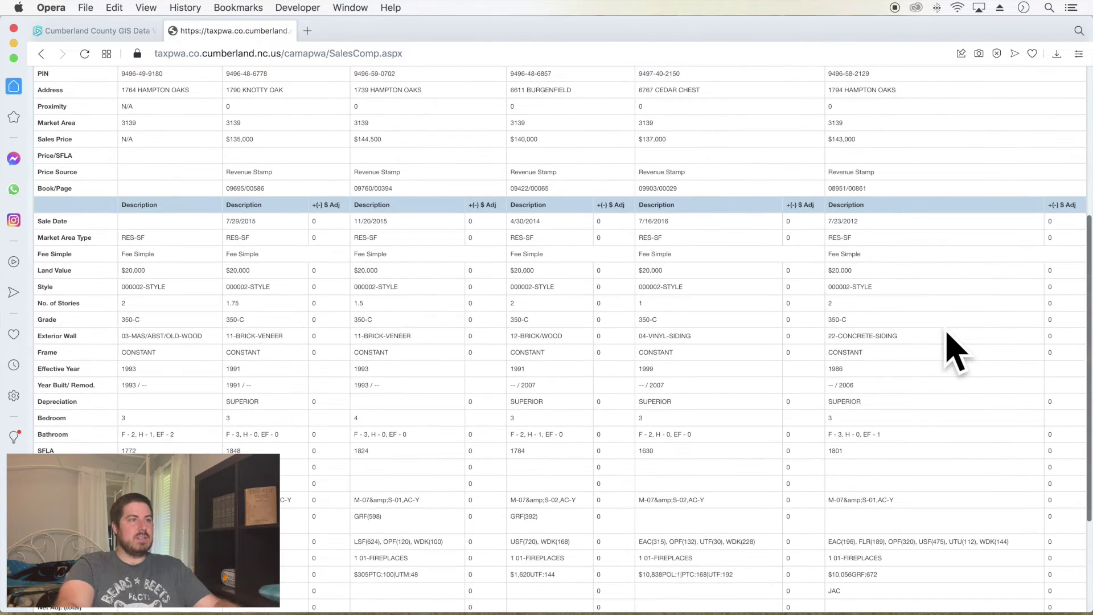
scroll(948, 336, down, 4)
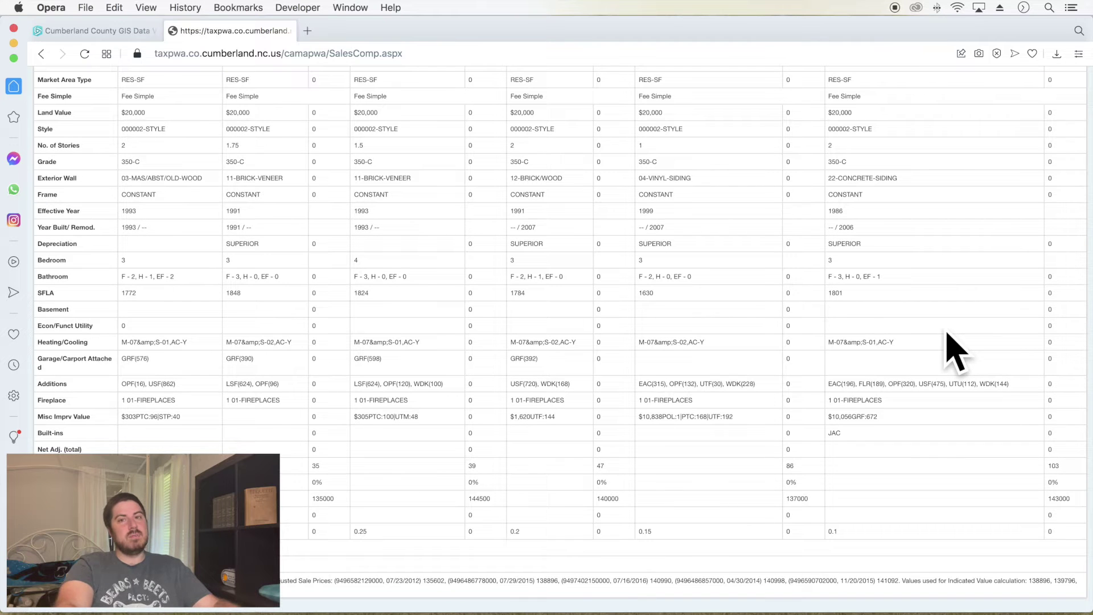
scroll(950, 349, up, 8)
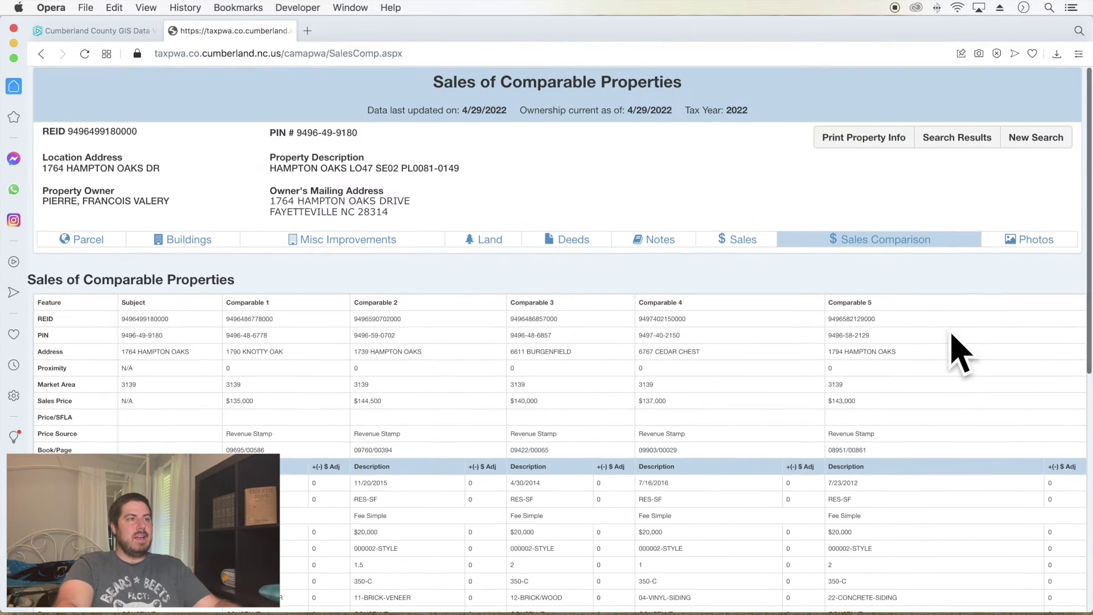
Step: Check the Photos page, return to Sales Comparison, and close the tax record tab
click(1030, 240)
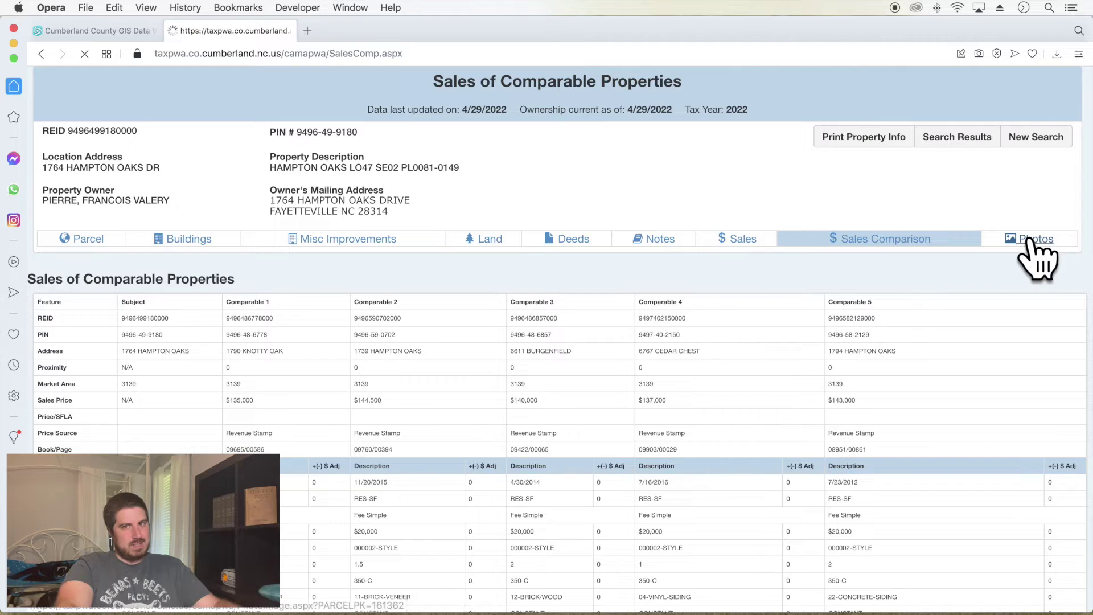
click(901, 239)
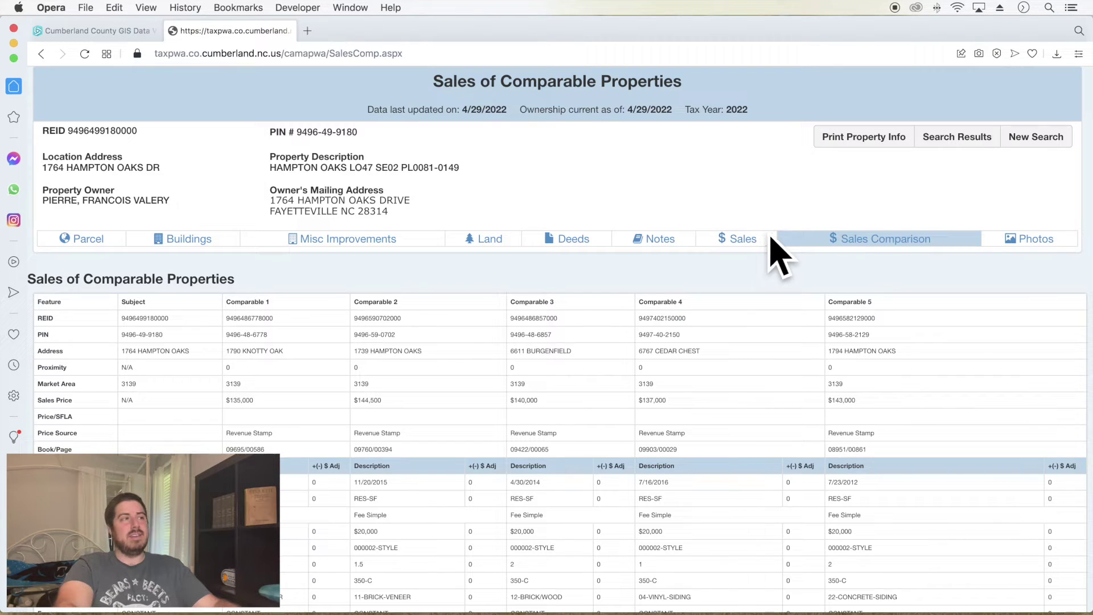
click(171, 31)
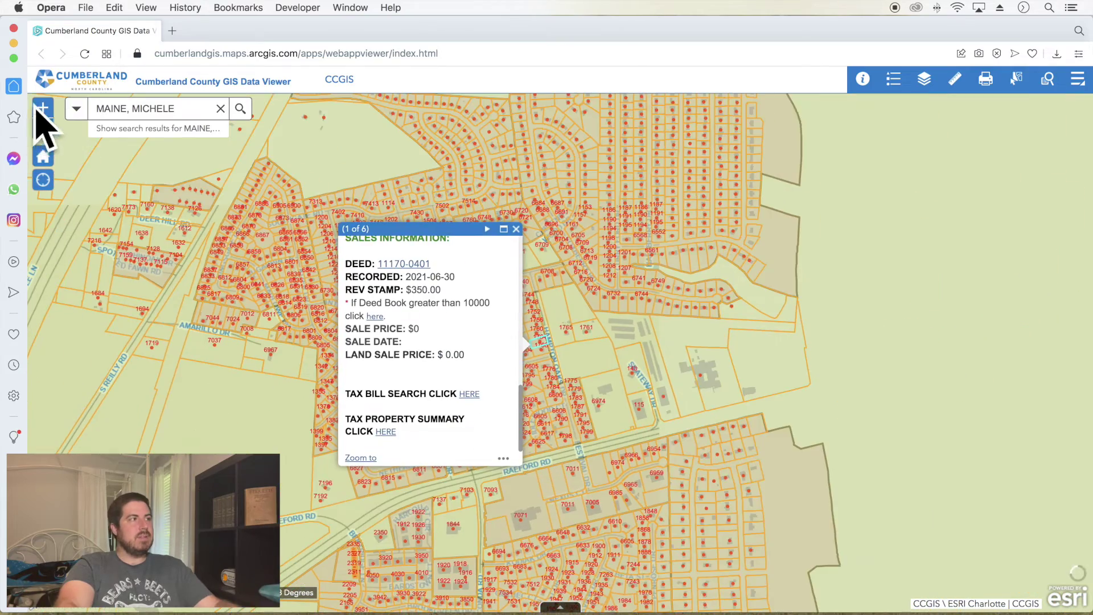
Step: Zoom in one level, view the help information, and open a nearby parcel's details
click(38, 111)
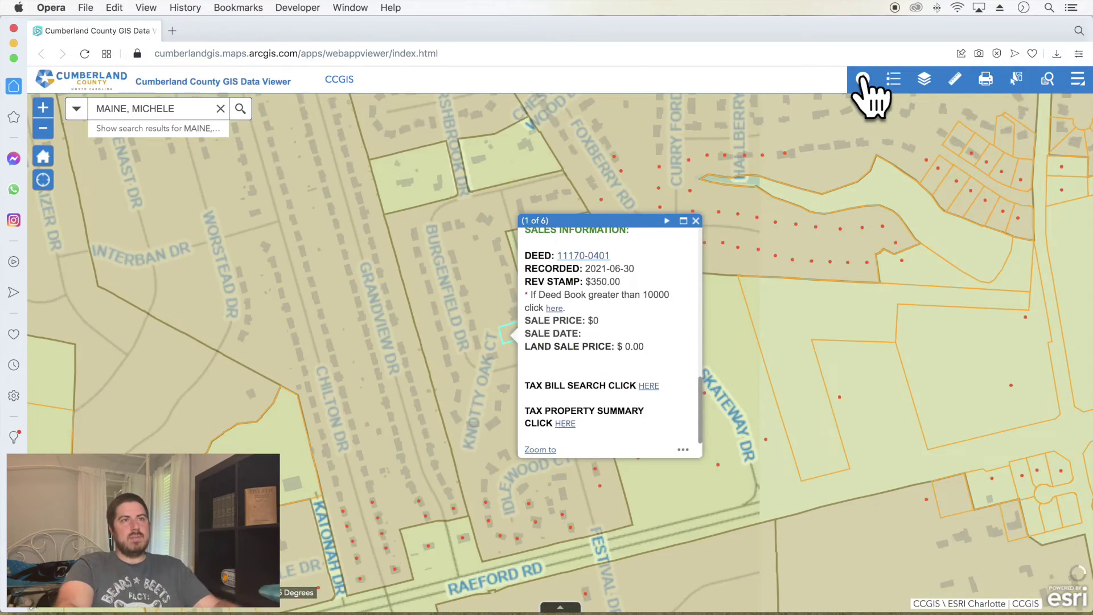
click(862, 79)
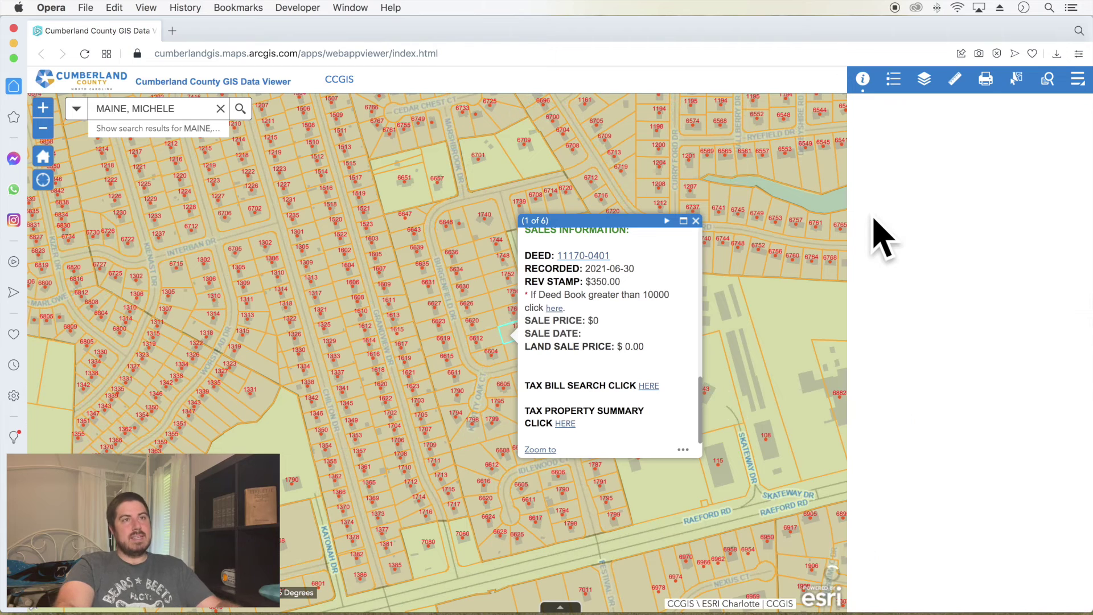
click(720, 194)
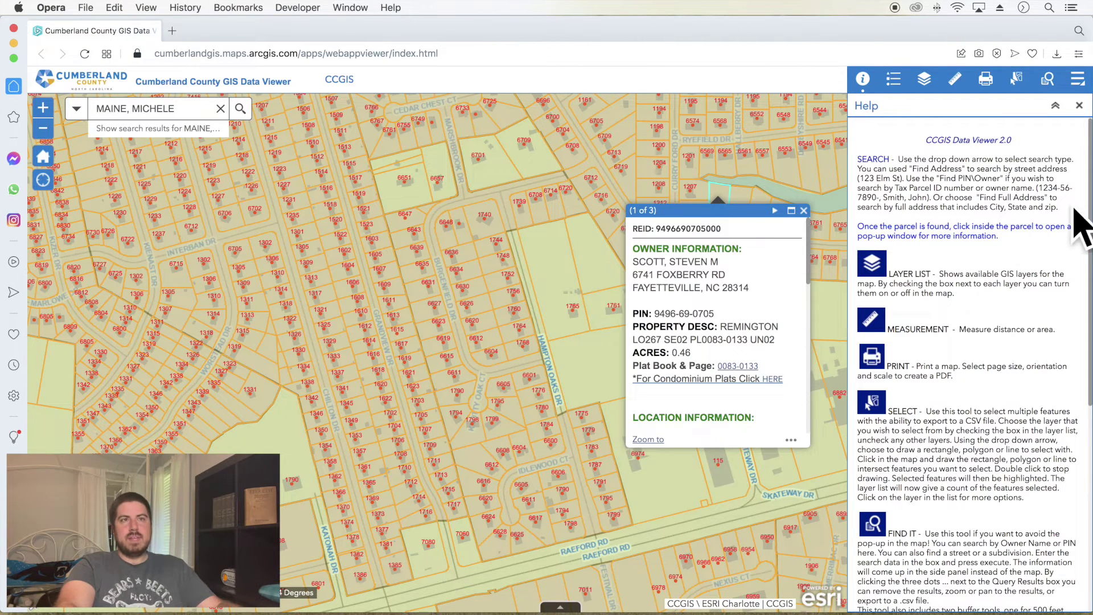
scroll(1039, 279, down, 10)
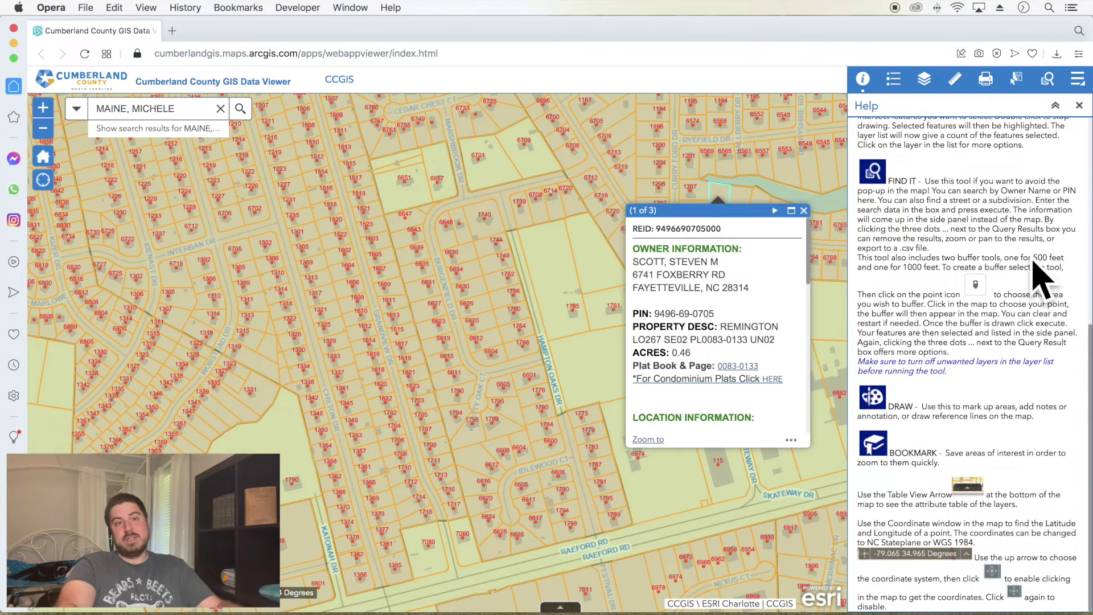
scroll(1033, 262, up, 10)
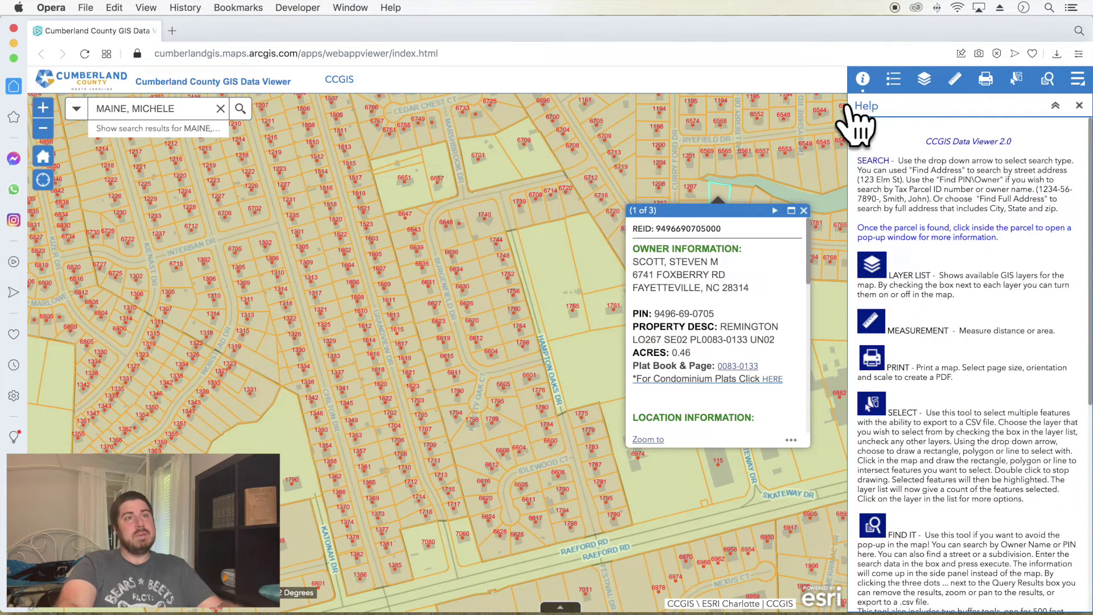
Step: Browse the map legend, then open the Layer List
click(893, 79)
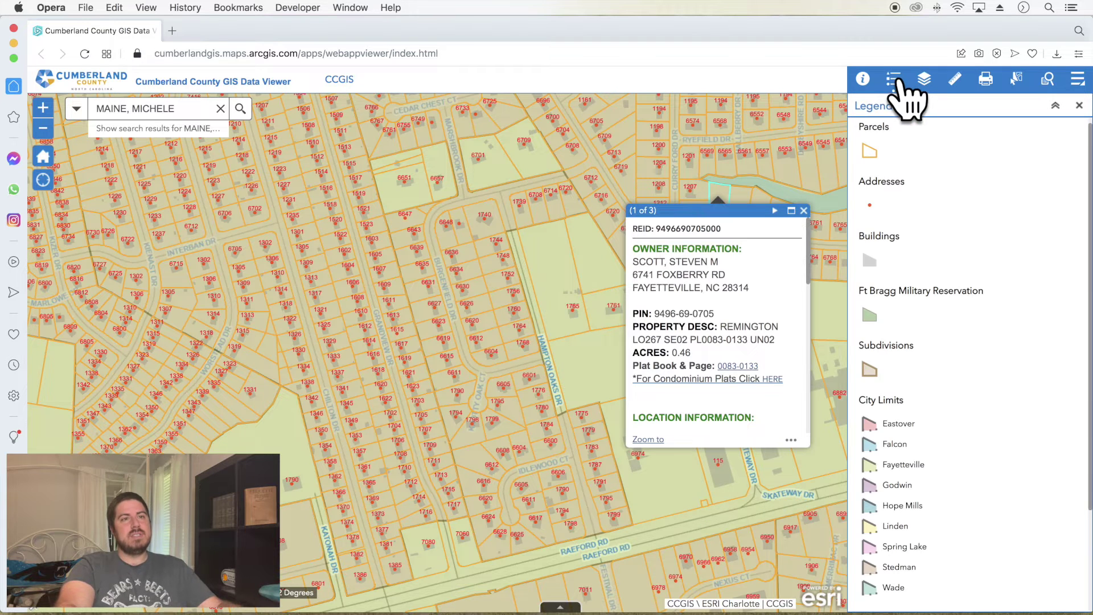
scroll(1005, 327, down, 3)
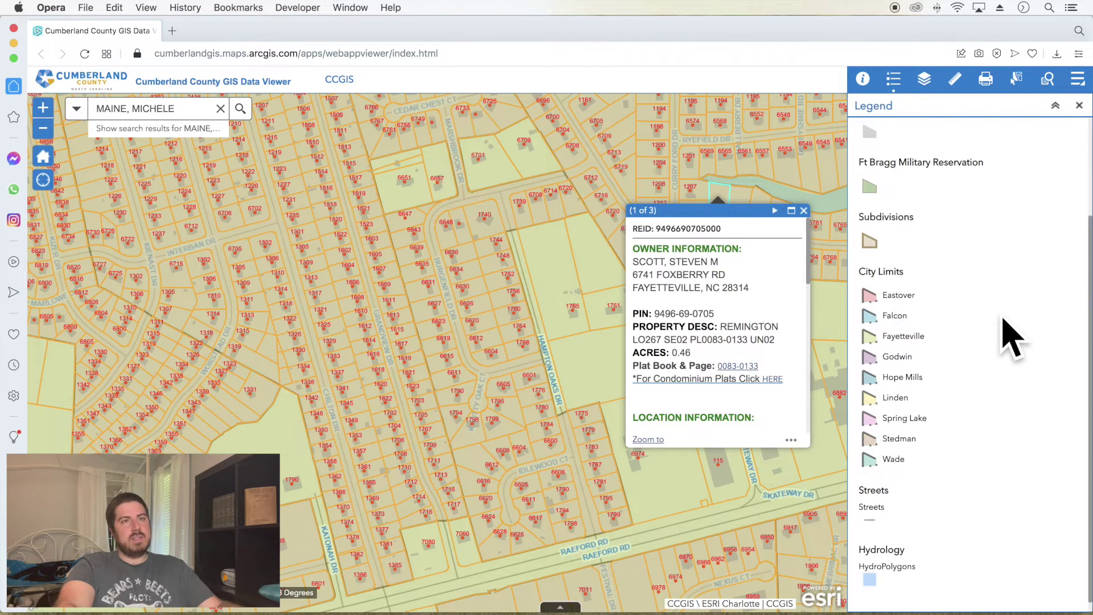
scroll(1000, 307, up, 3)
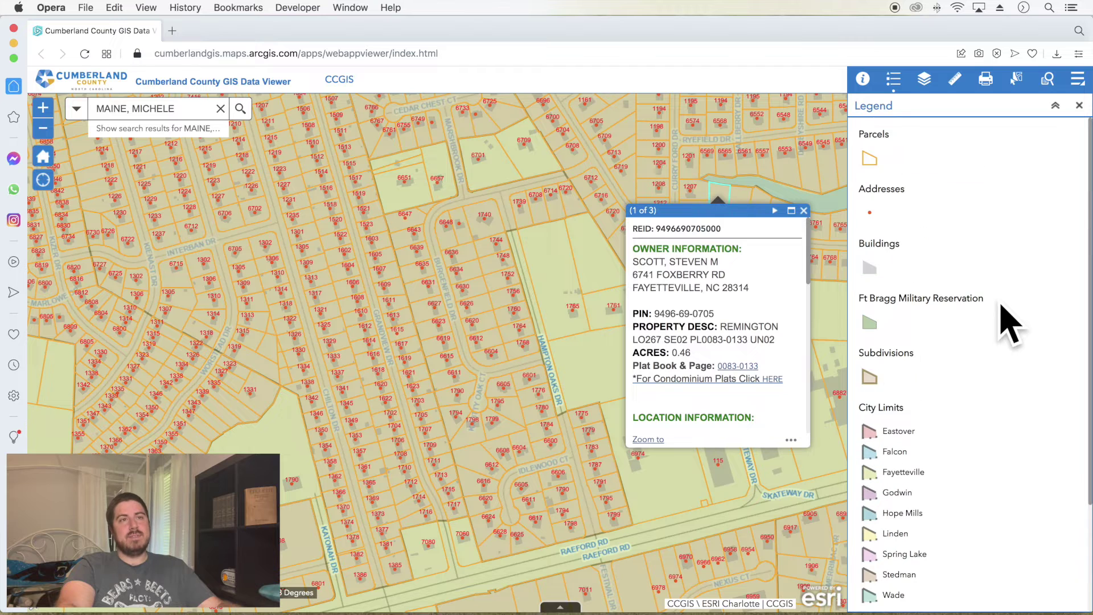
click(925, 82)
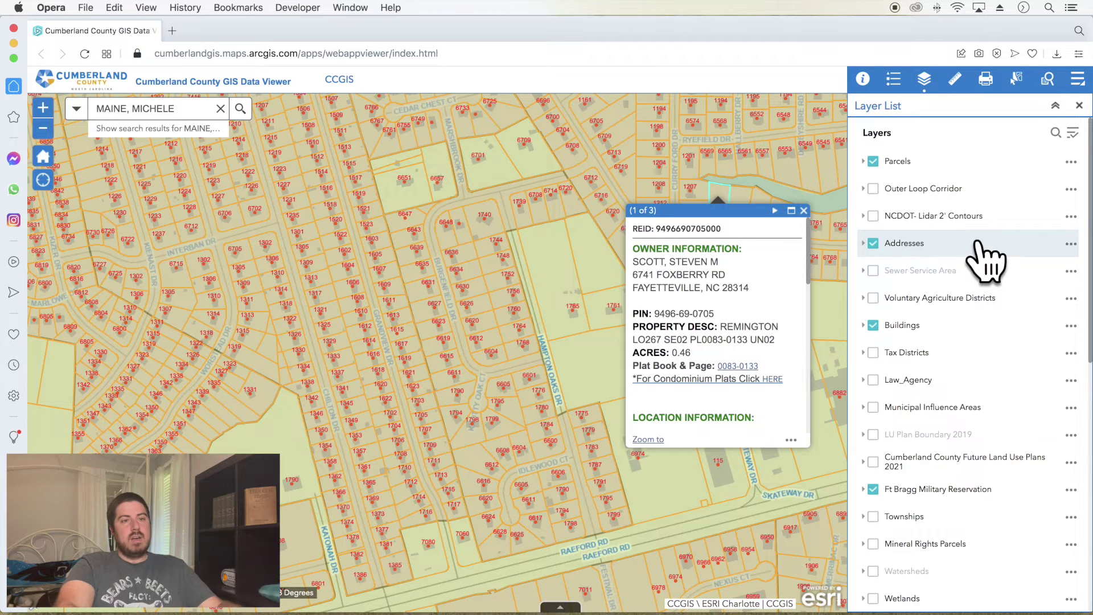
Step: Turn on 2021 Imagery, close the parcel popup, and zoom in one level
scroll(985, 256, down, 10)
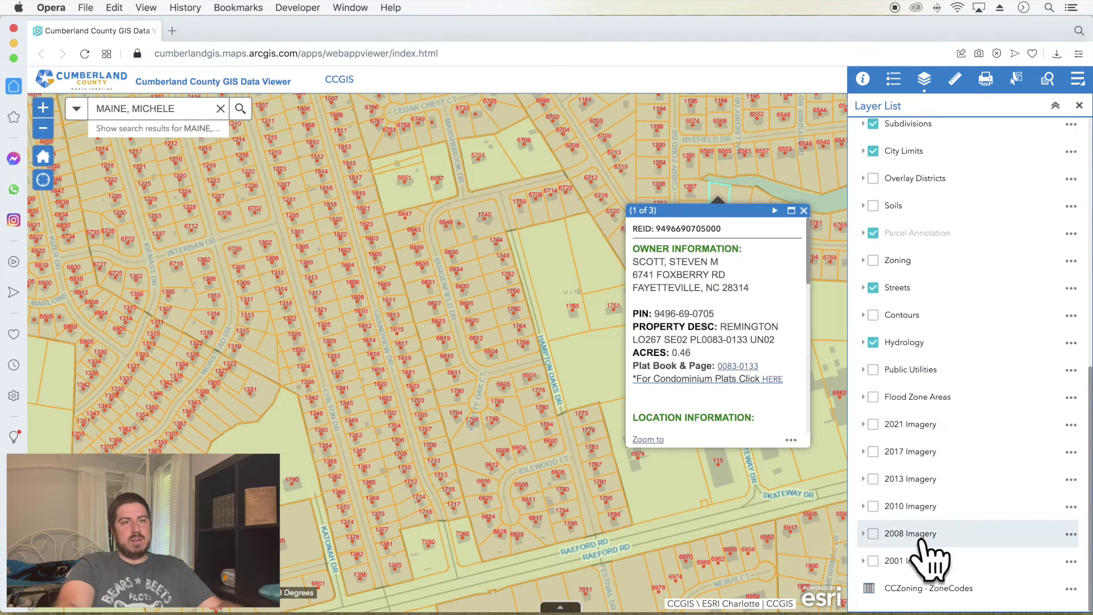
click(873, 425)
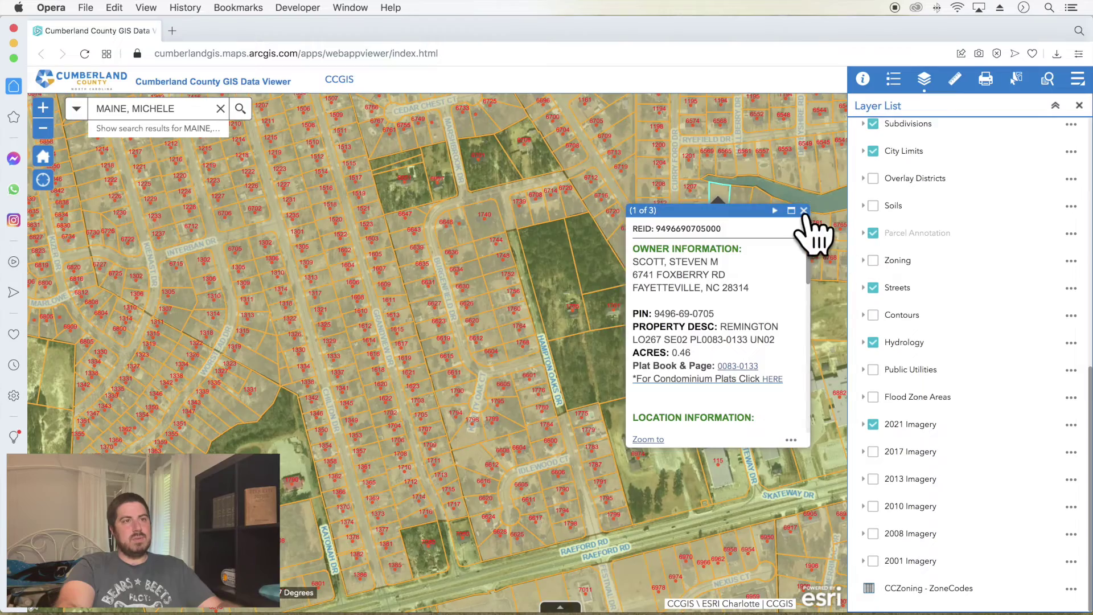
click(803, 210)
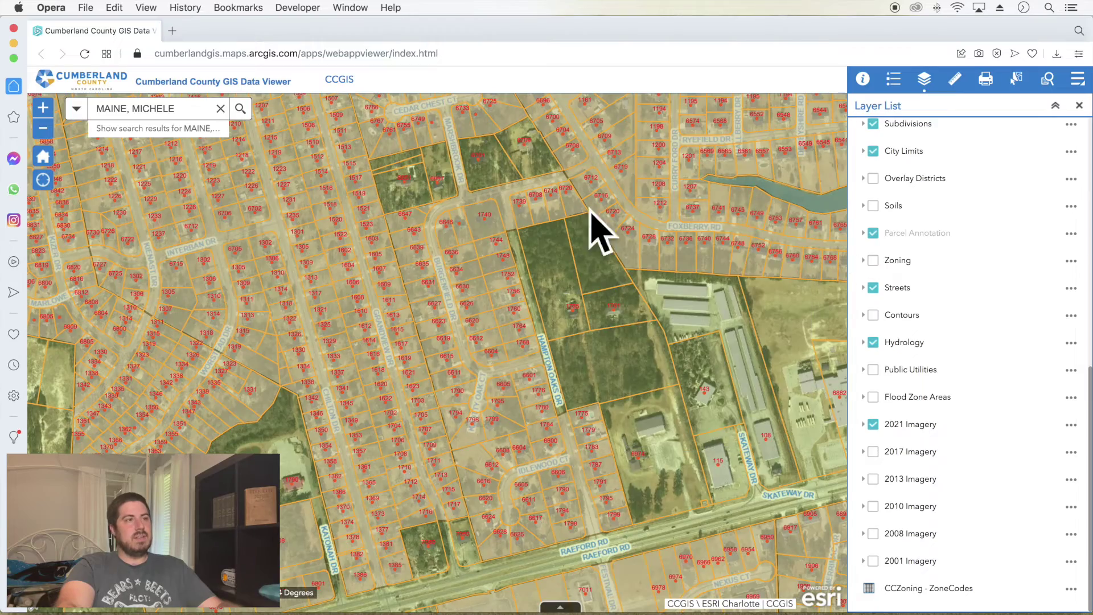
click(43, 108)
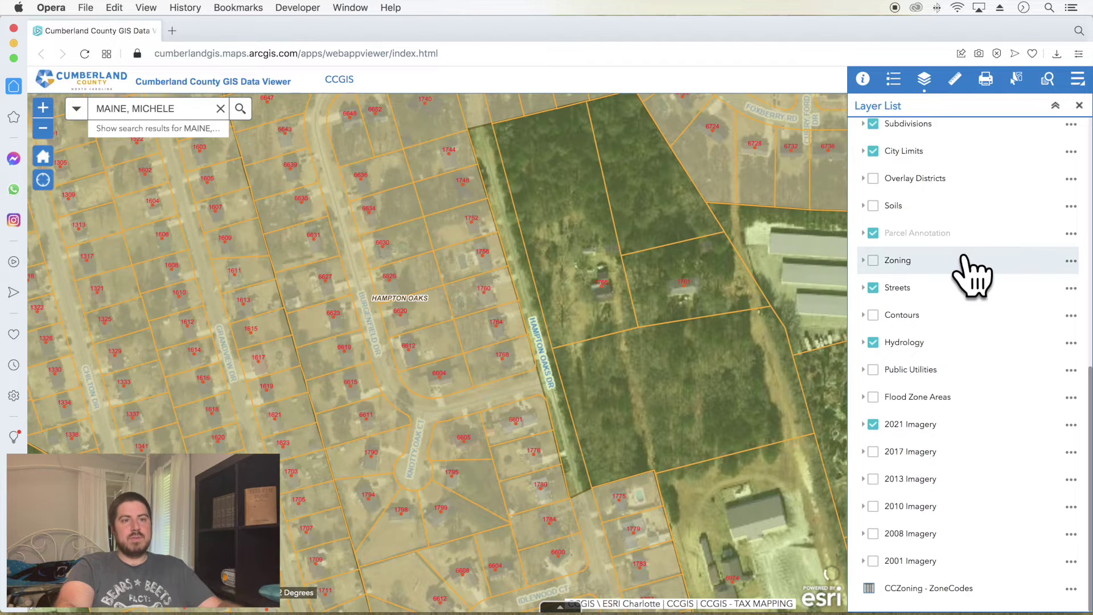
Step: Compare 2001, 2008 and 2010 imagery, then turn 2021 Imagery back on
click(875, 563)
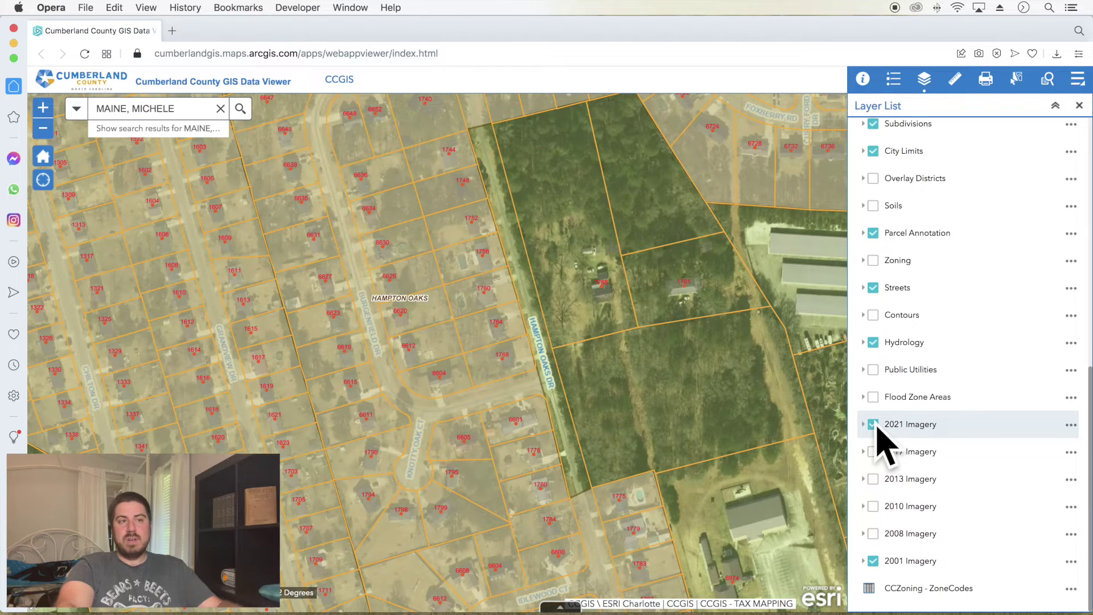
click(874, 426)
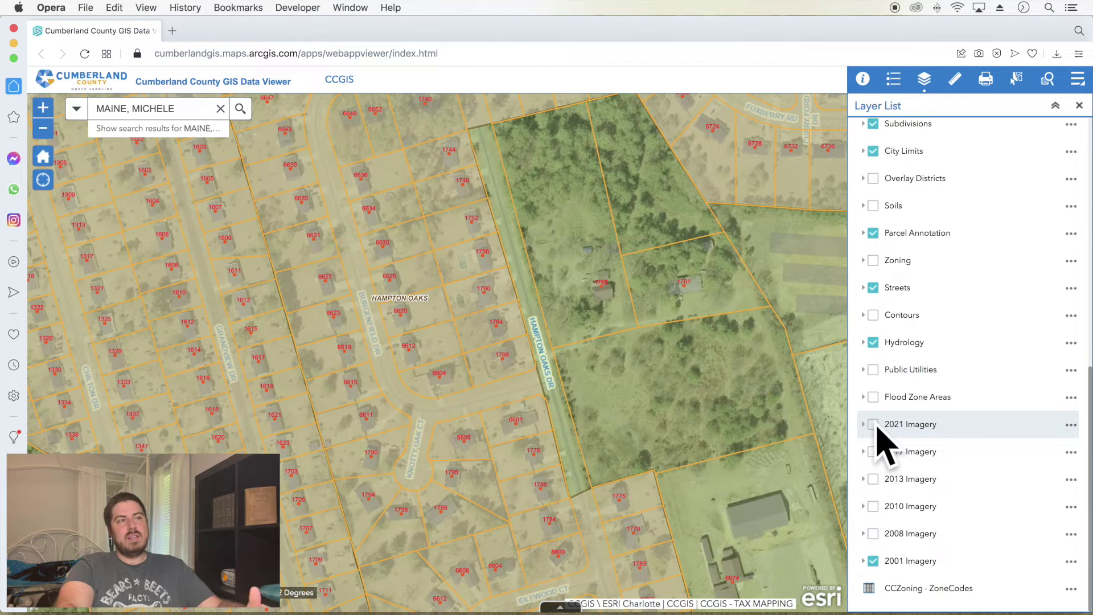
click(873, 535)
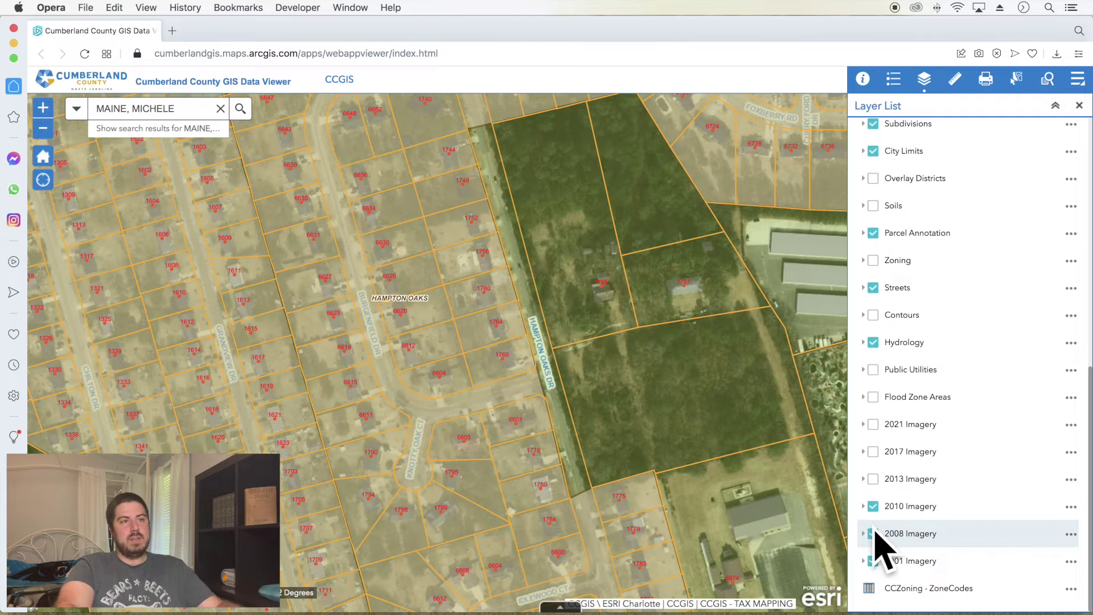
click(873, 533)
click(873, 561)
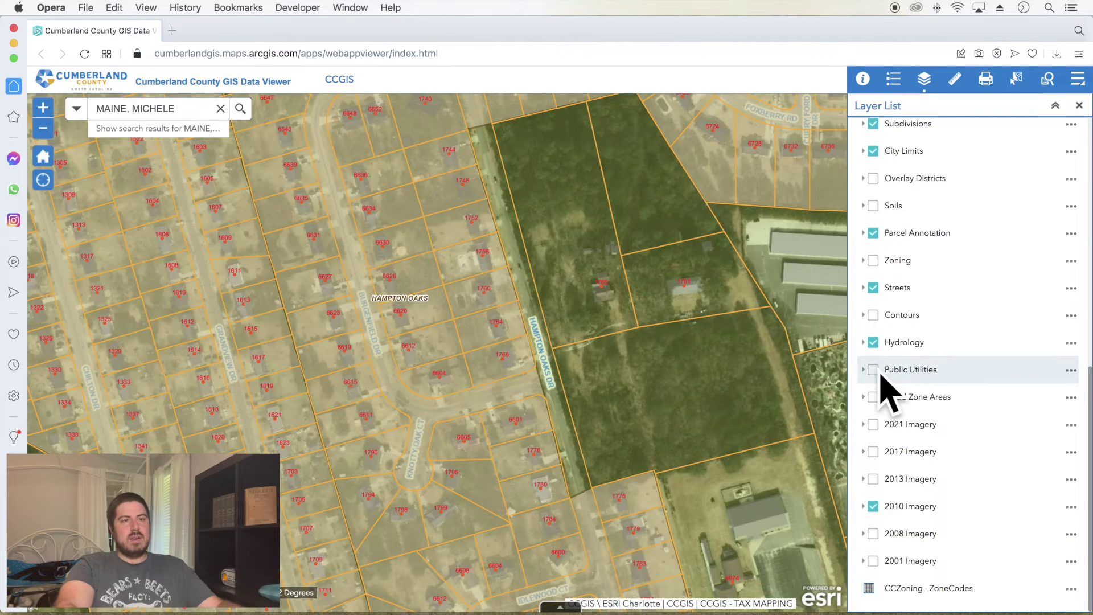
click(874, 424)
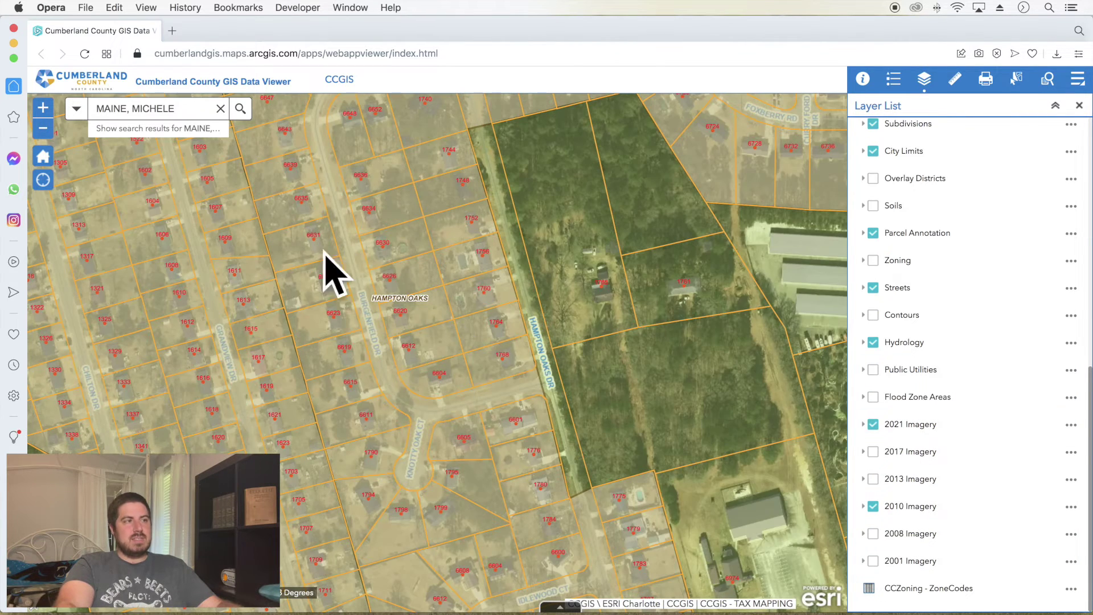
Step: Turn off the 2010 Imagery layer
click(873, 506)
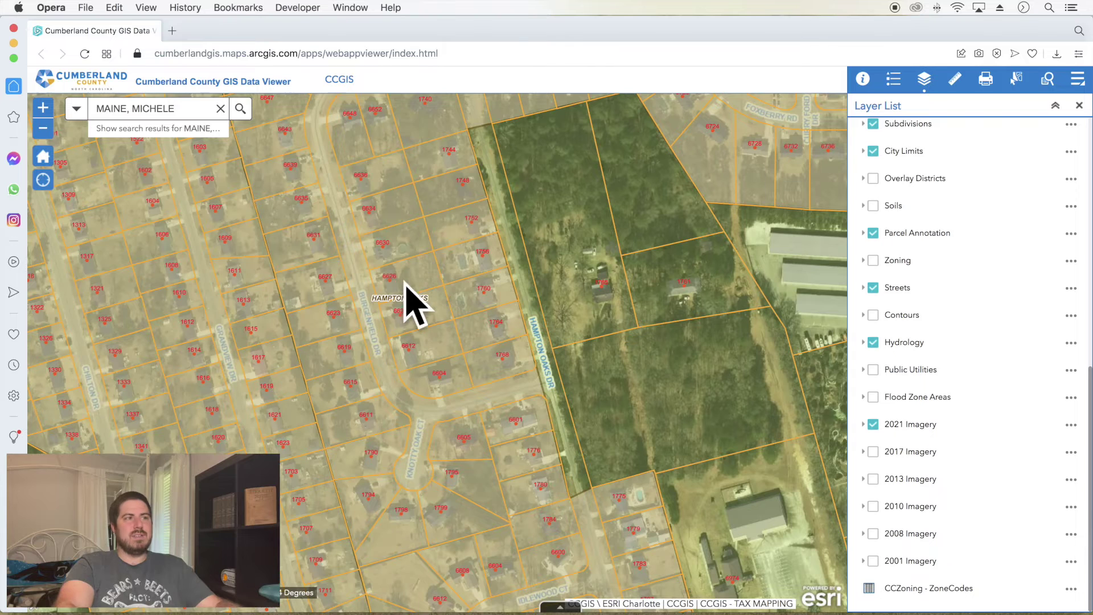
scroll(988, 312, up, 5)
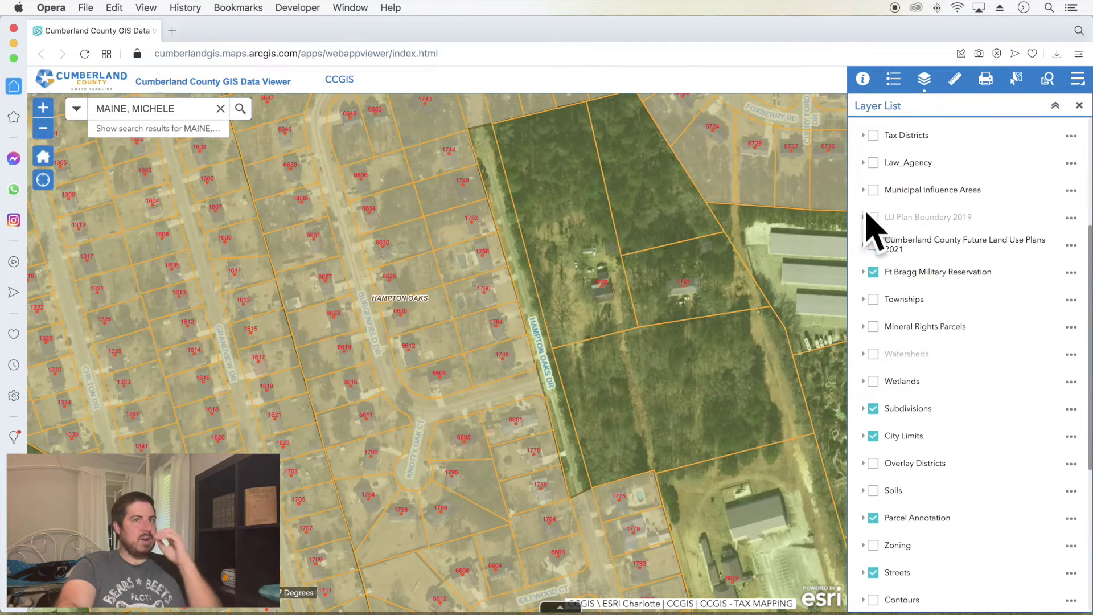
scroll(911, 305, up, 4)
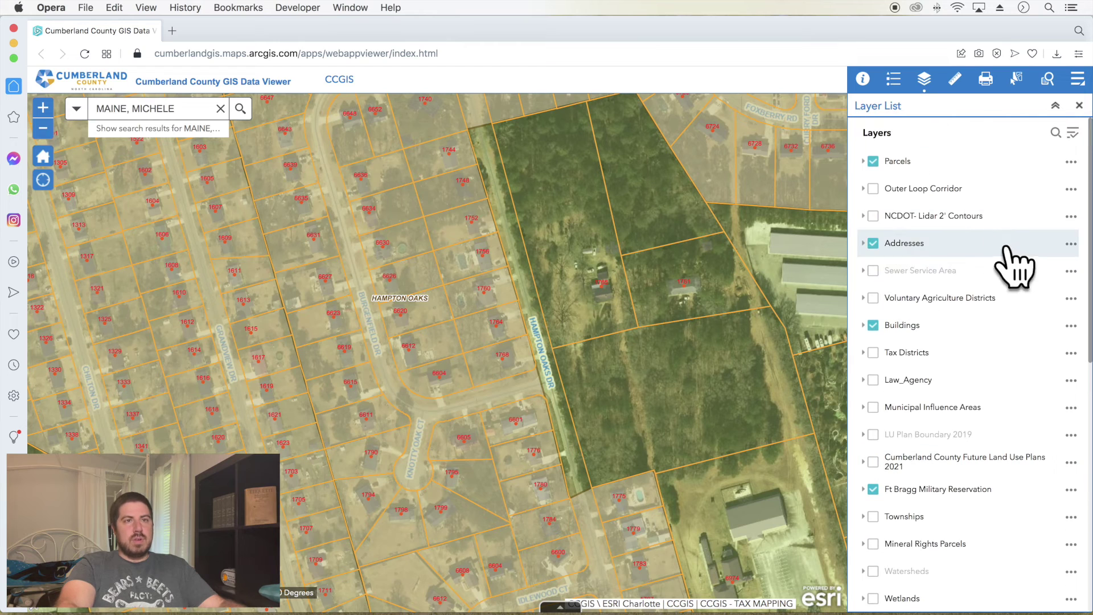
scroll(977, 349, down, 6)
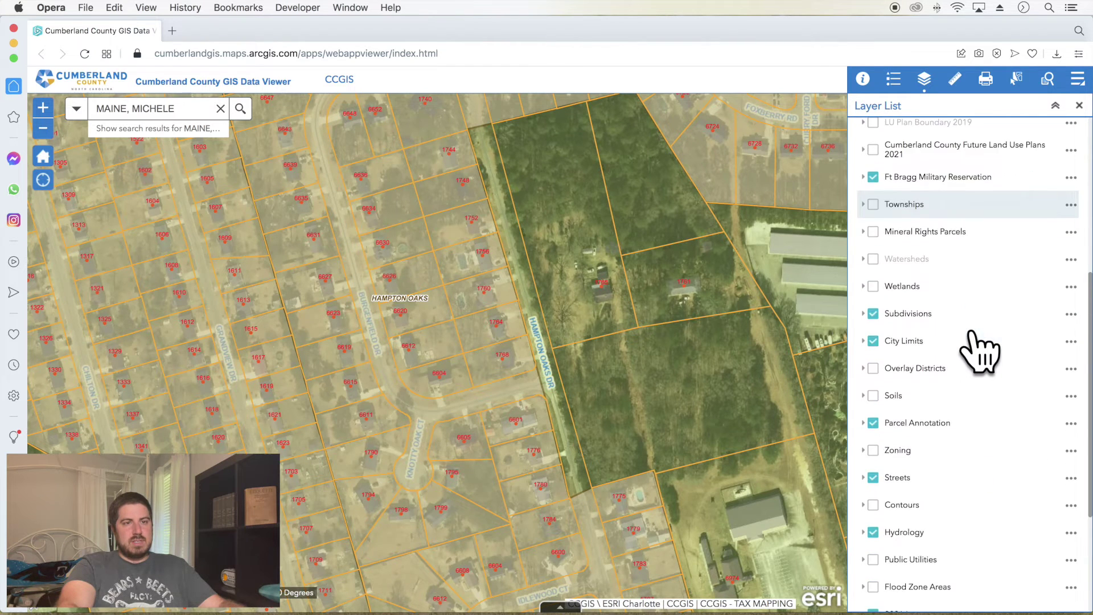
scroll(975, 345, up, 6)
Step: Expand Parcels and hide the City Limits and Subdivisions overlays
click(863, 162)
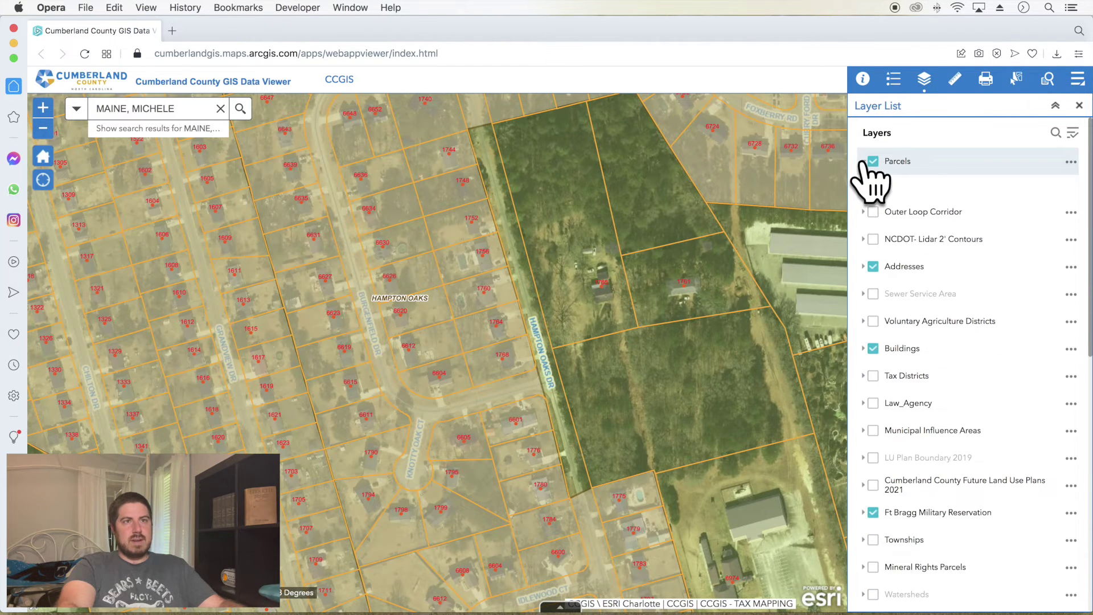
scroll(947, 312, down, 8)
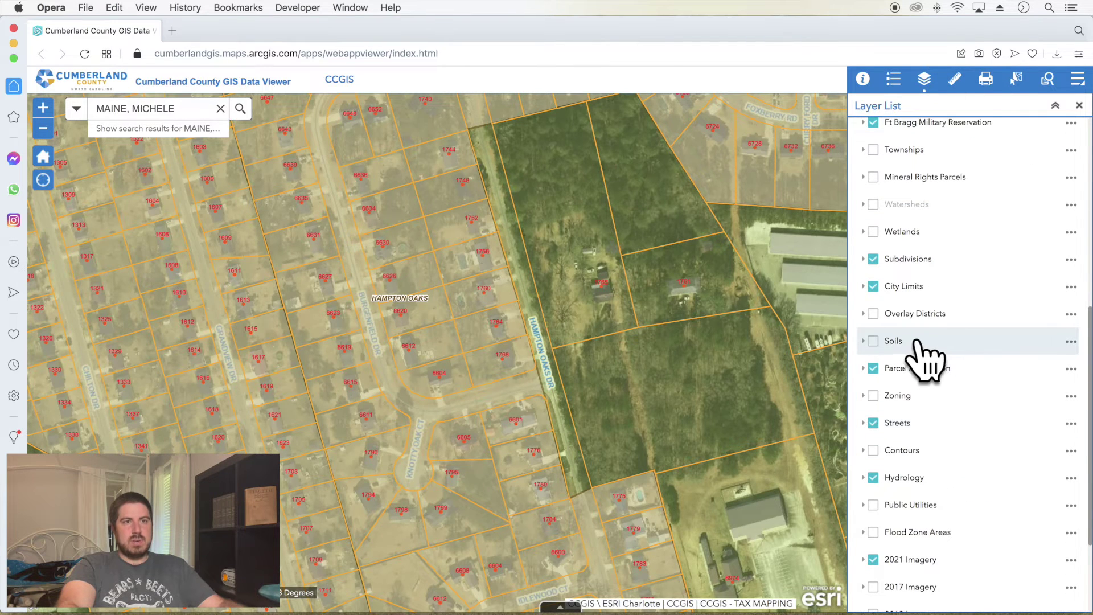
click(873, 286)
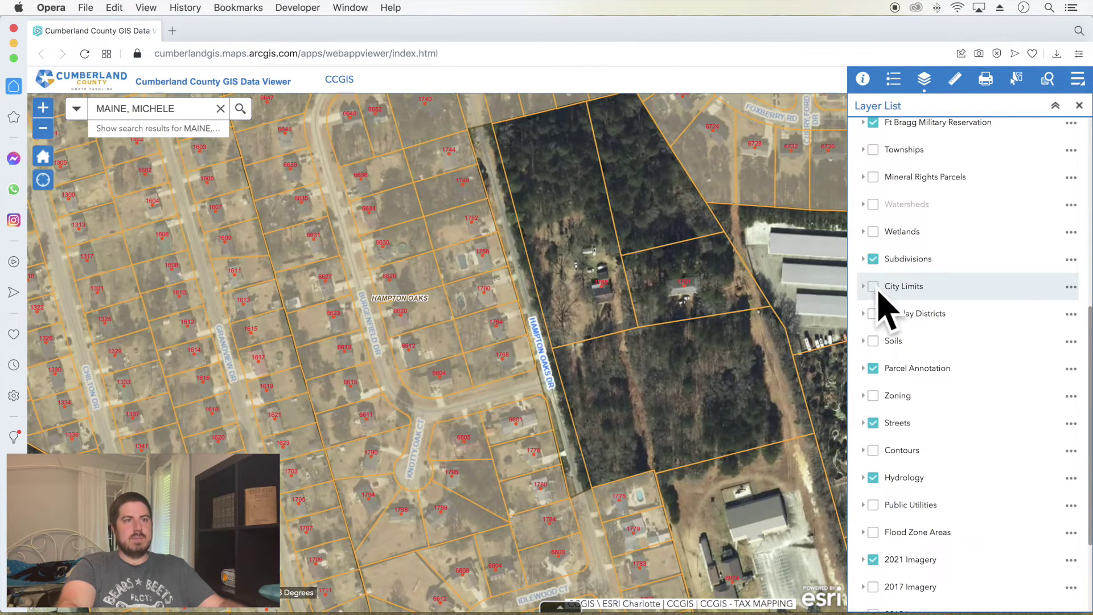
click(874, 261)
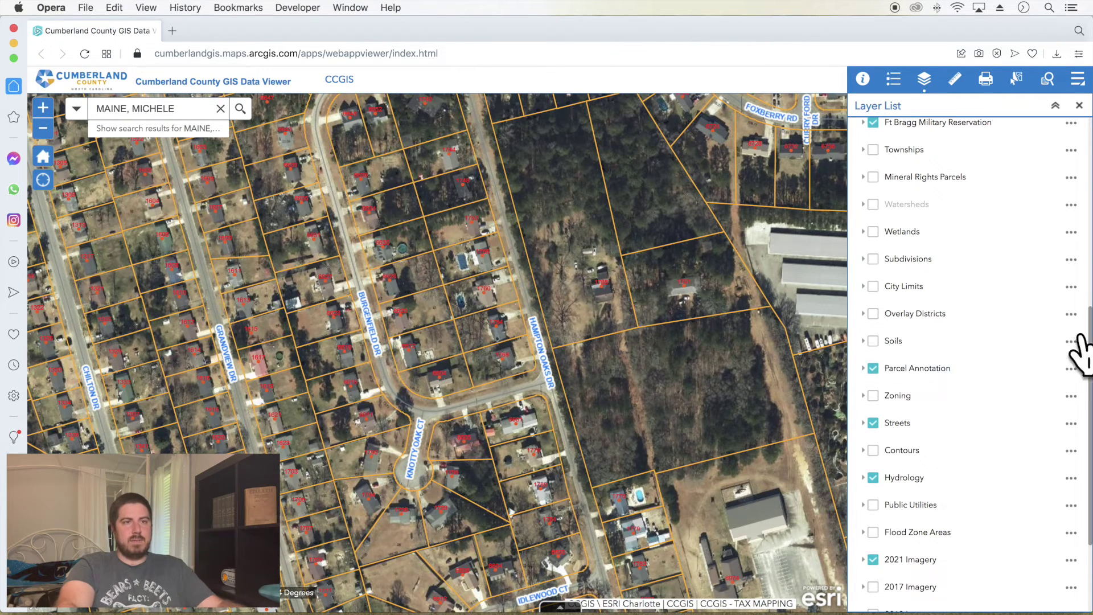
Step: Preview the Zoning districts overlay, then turn it back off
click(874, 396)
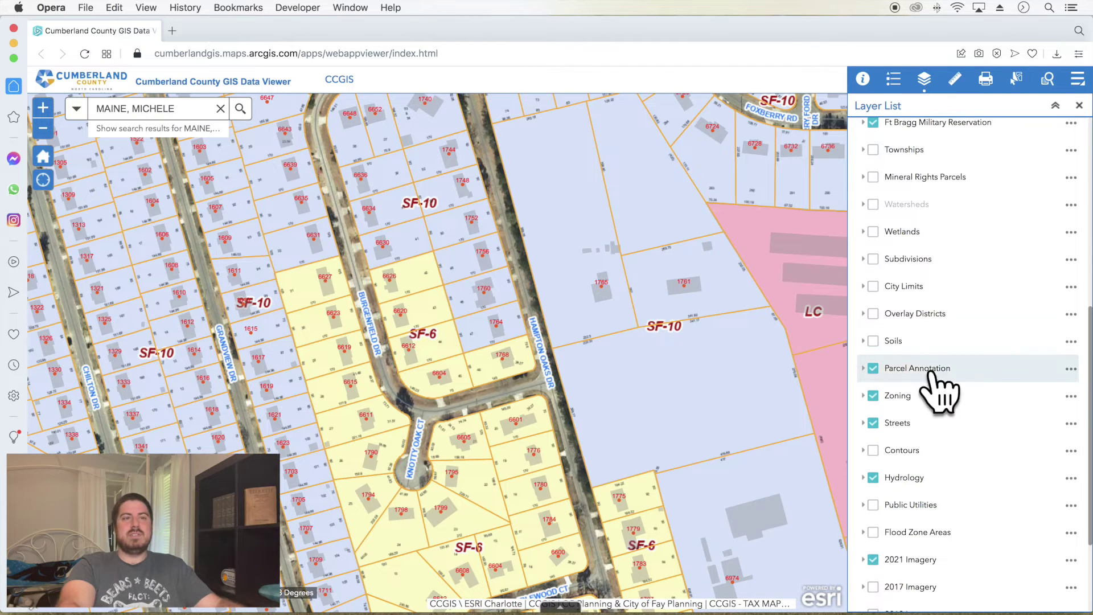
scroll(905, 479, up, 2)
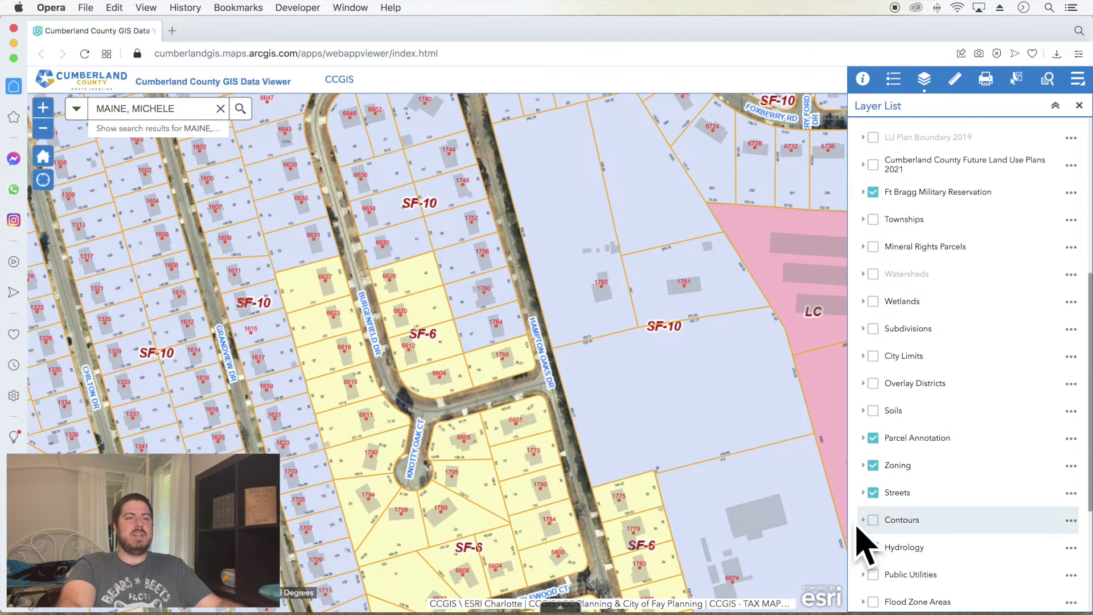
click(873, 467)
scroll(891, 350, up, 1)
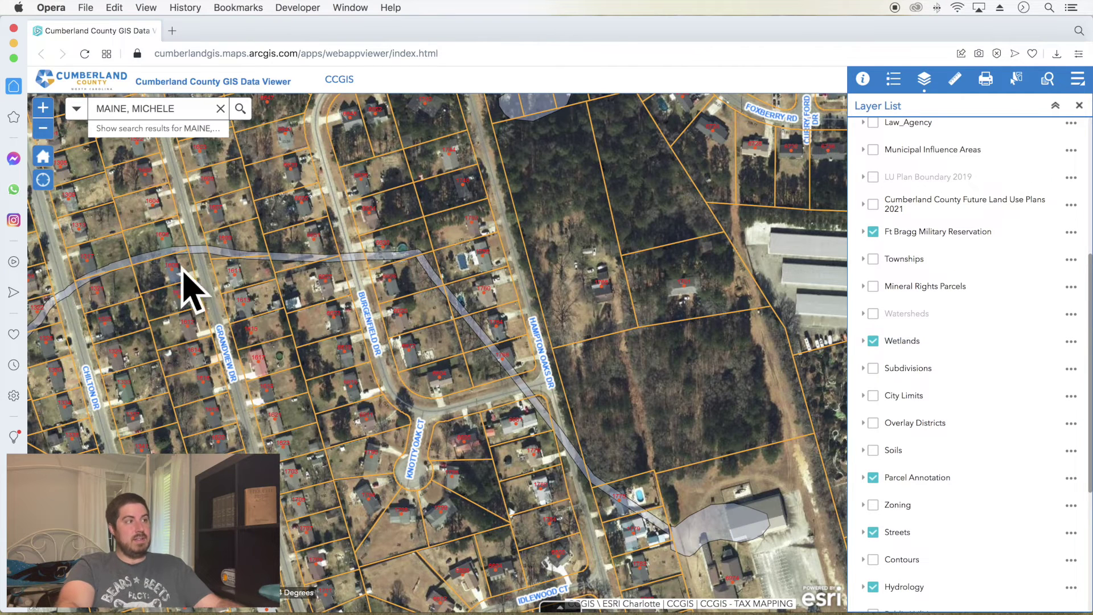
Step: Turn off the Wetlands and Soils layers
click(874, 341)
scroll(934, 293, up, 5)
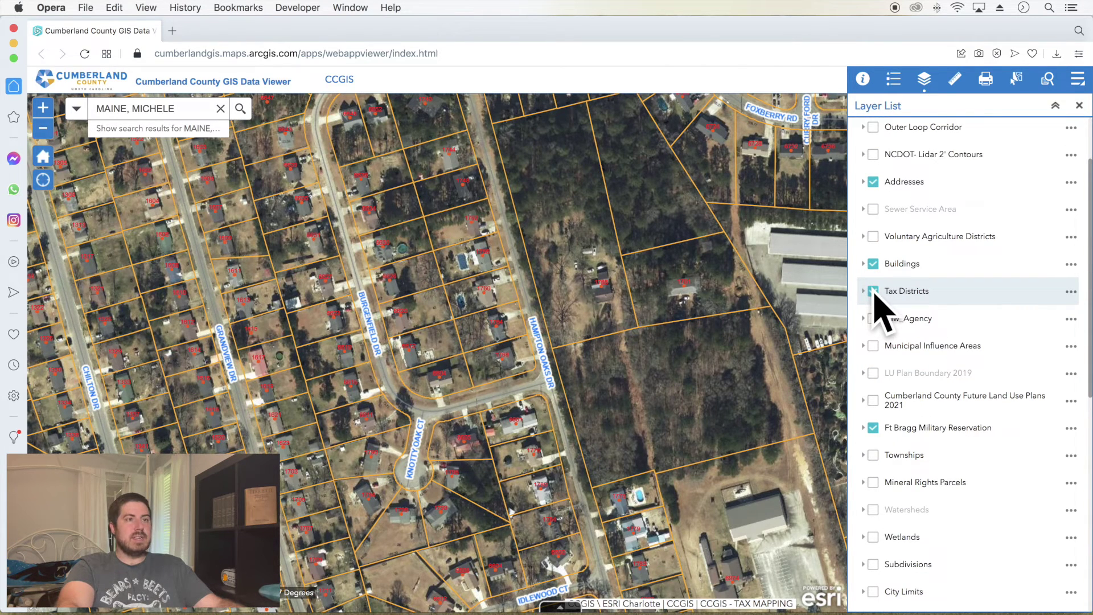
scroll(1000, 305, up, 3)
scroll(1000, 305, down, 8)
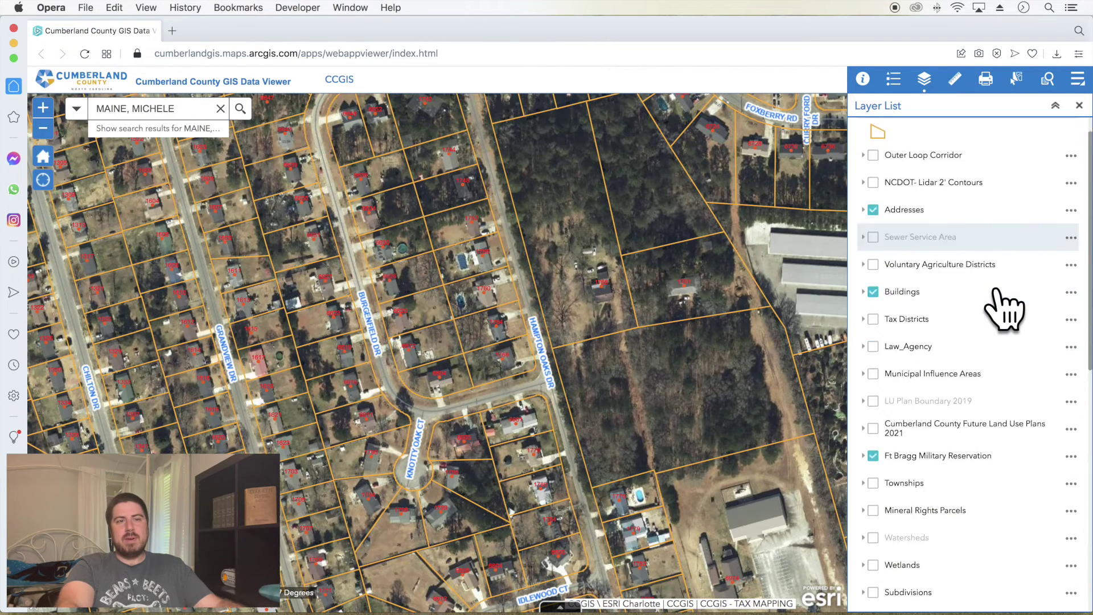
scroll(995, 291, down, 3)
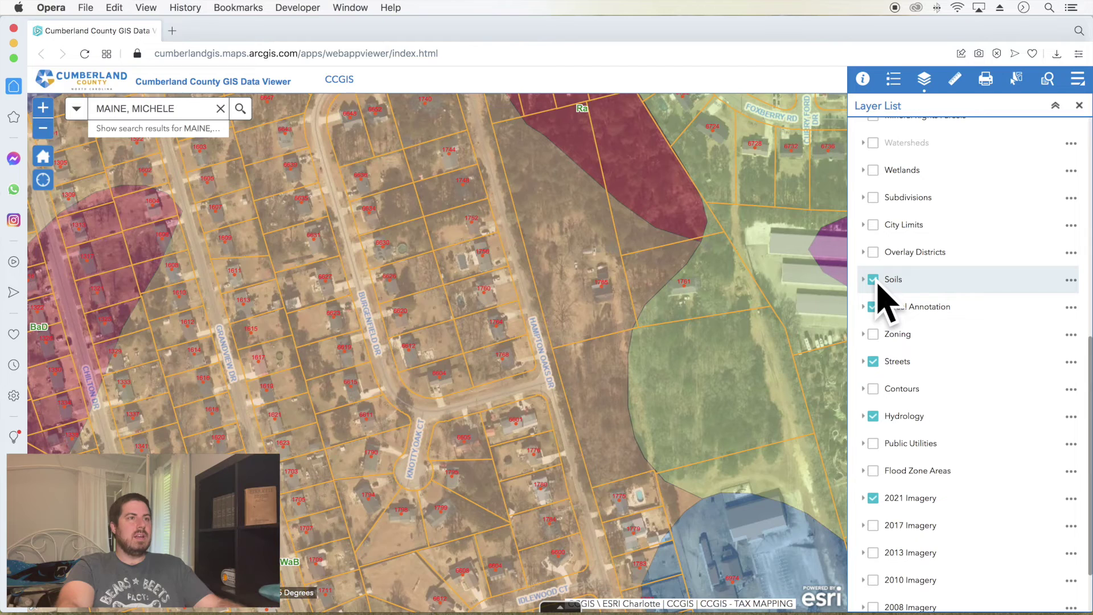
click(875, 280)
scroll(964, 359, down, 3)
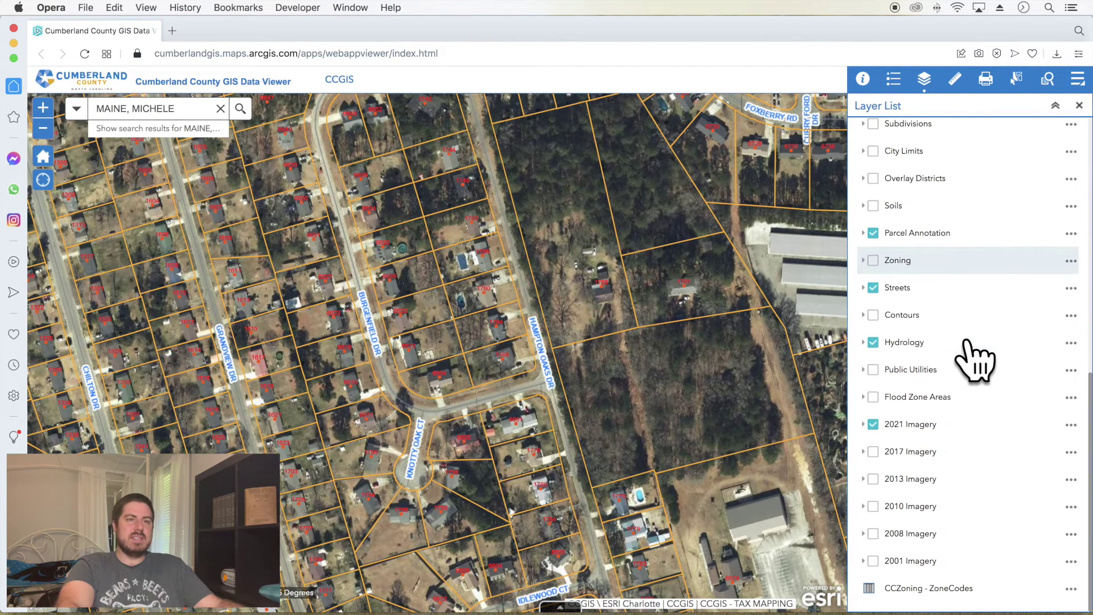
Step: Expand Public Utilities, toggle the Water Lines and Sewer Lines sublayers, and close the Layer List
click(863, 370)
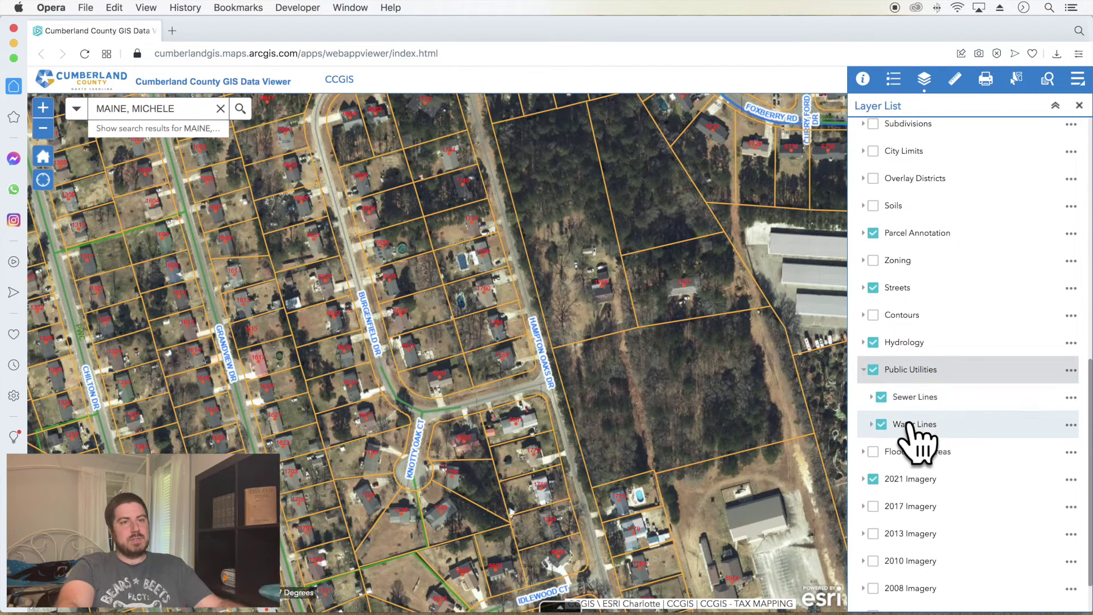
click(882, 424)
click(882, 397)
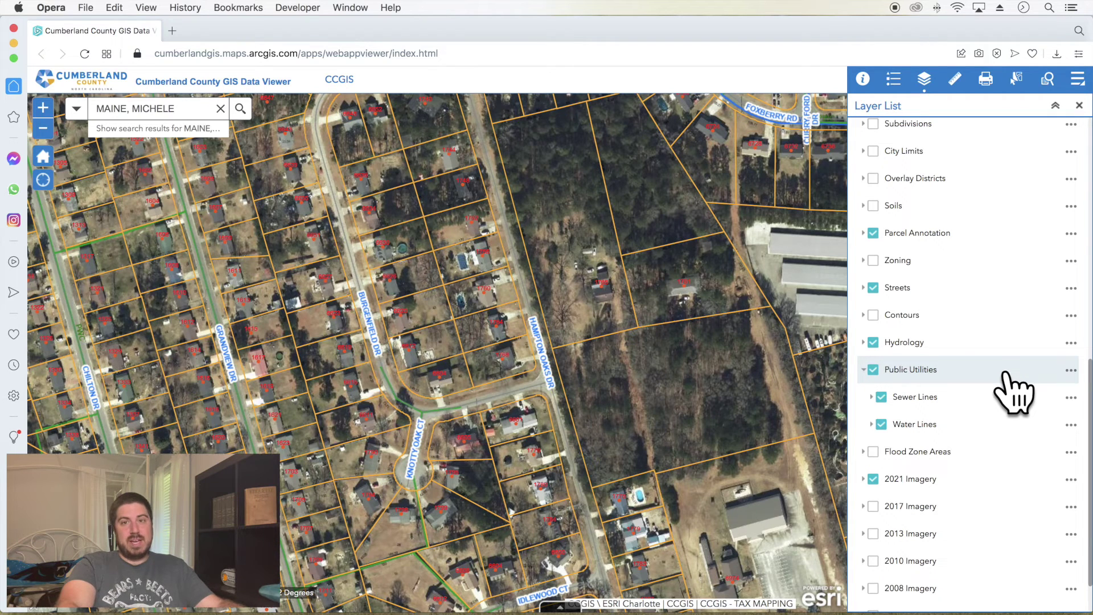
scroll(1015, 393, down, 2)
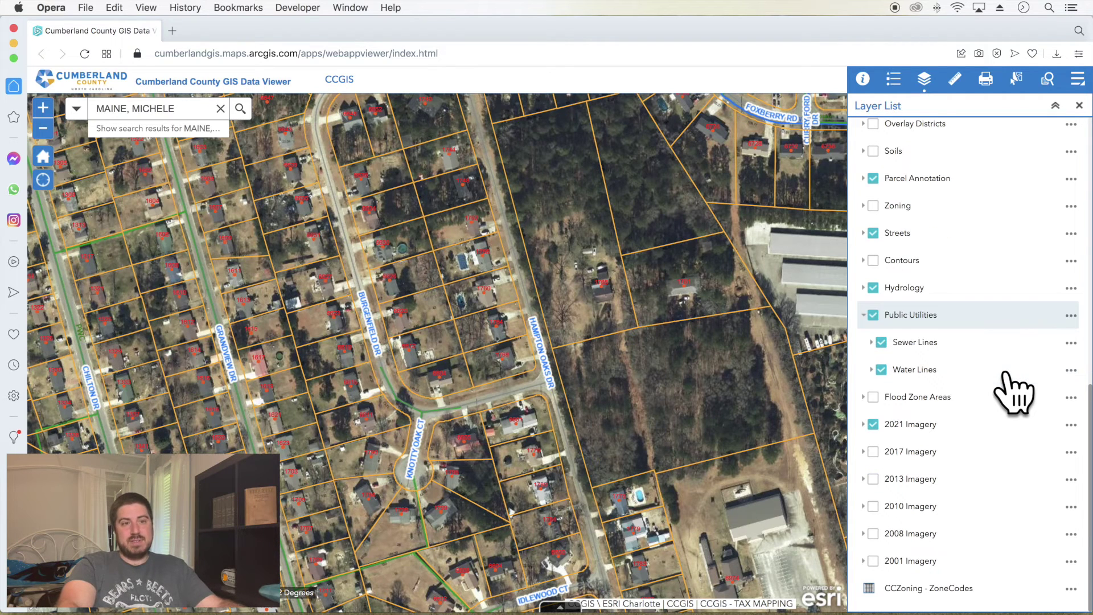
click(872, 424)
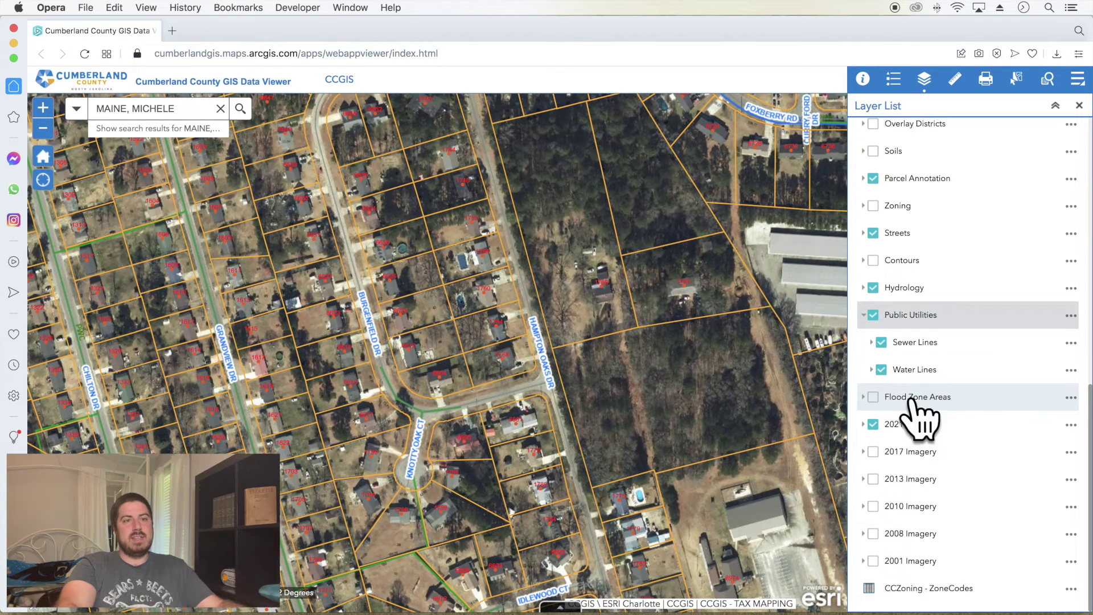
click(954, 84)
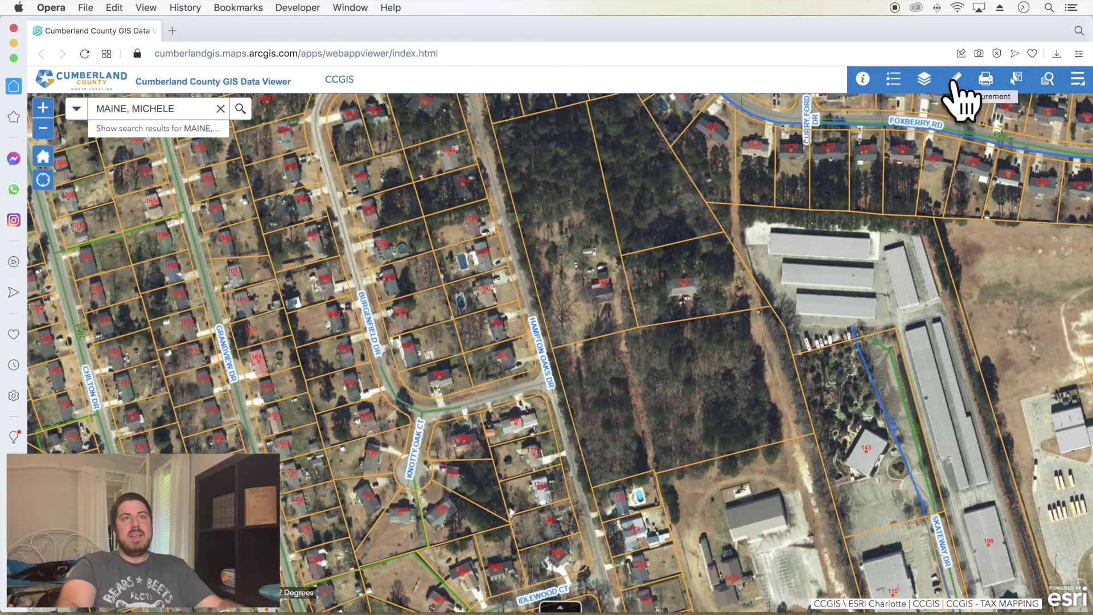
Step: Outline the wooded parcel with the Area measurement, giving 4.78 Acres
click(954, 83)
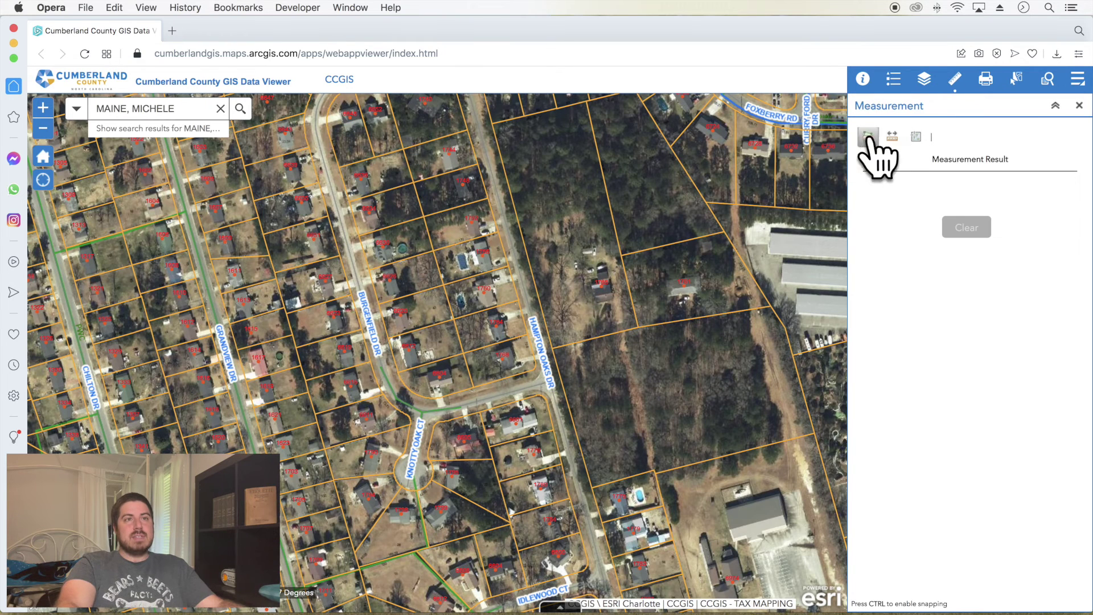
click(868, 139)
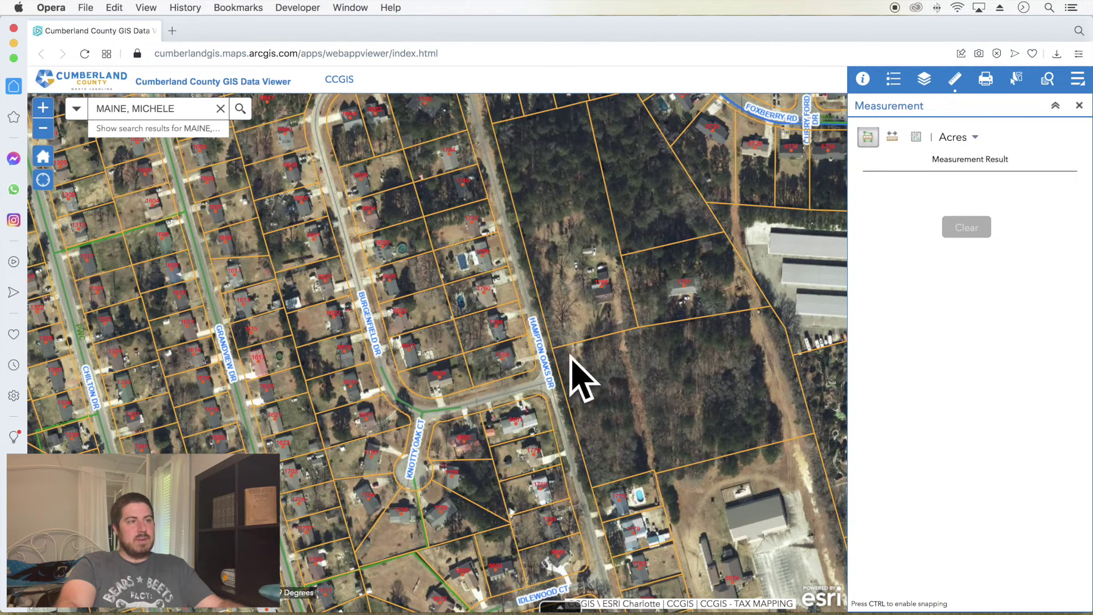
click(552, 350)
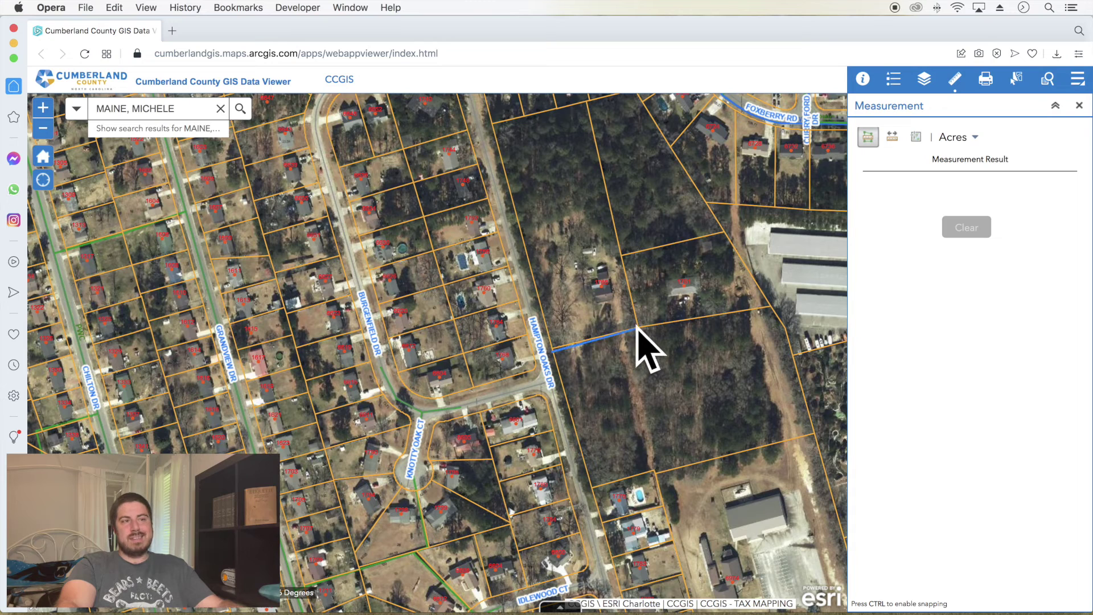
click(636, 329)
click(769, 308)
double_click(794, 357)
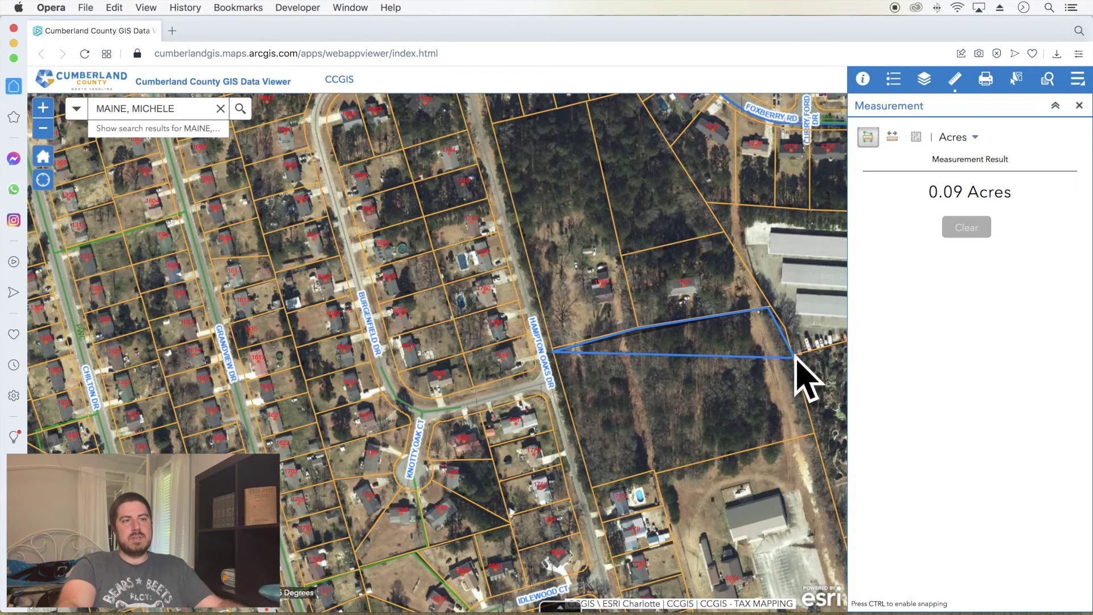
click(814, 436)
click(653, 472)
click(594, 487)
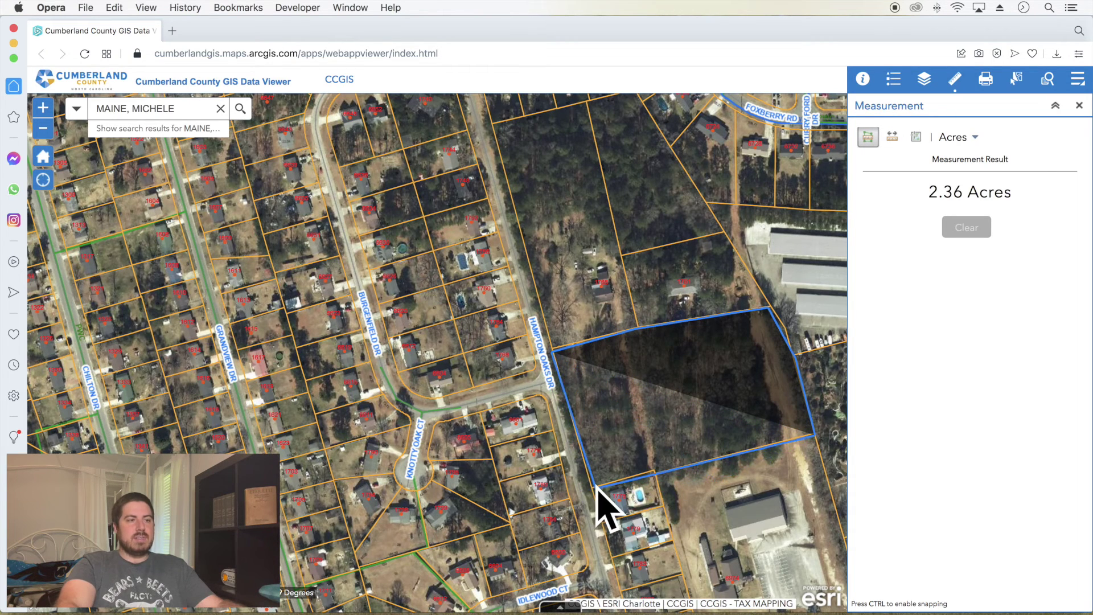
double_click(593, 488)
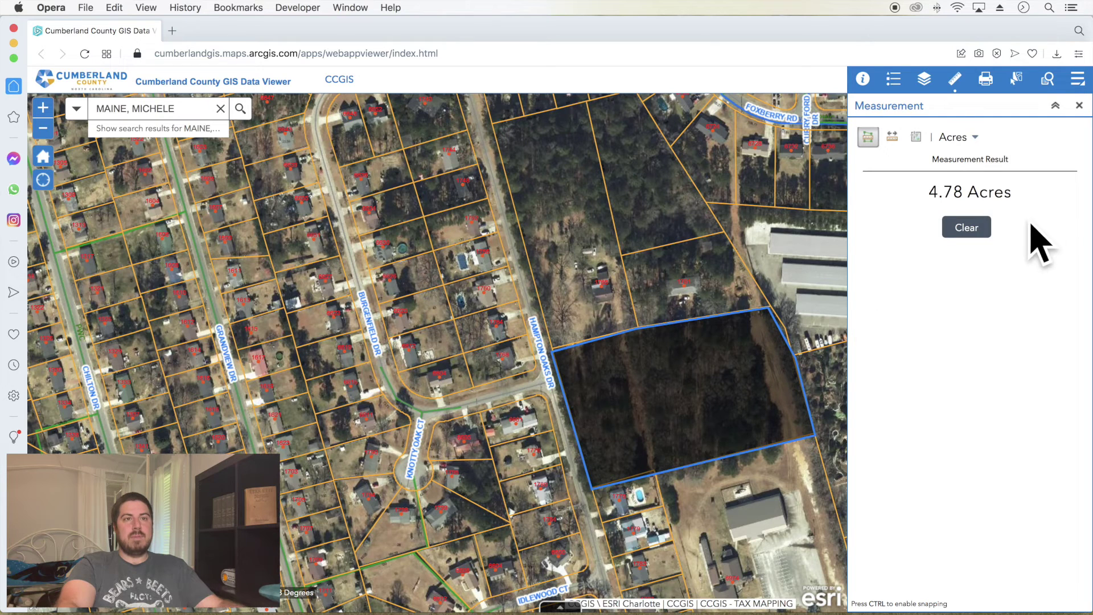
Step: Switch the area units to Sq Feet and back to Acres, then clear the measurement
click(968, 142)
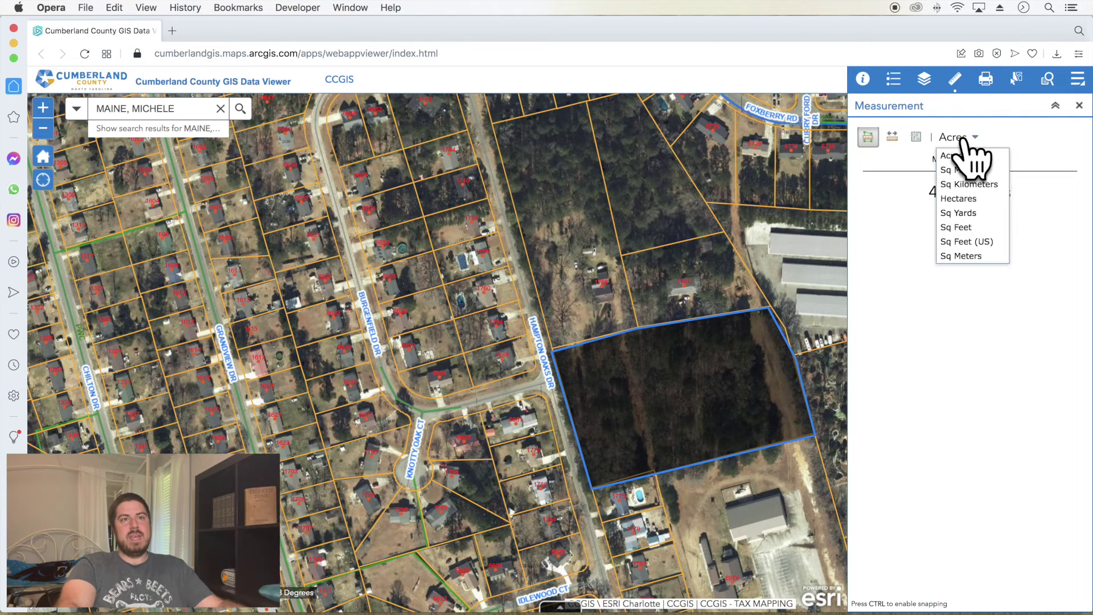
click(976, 228)
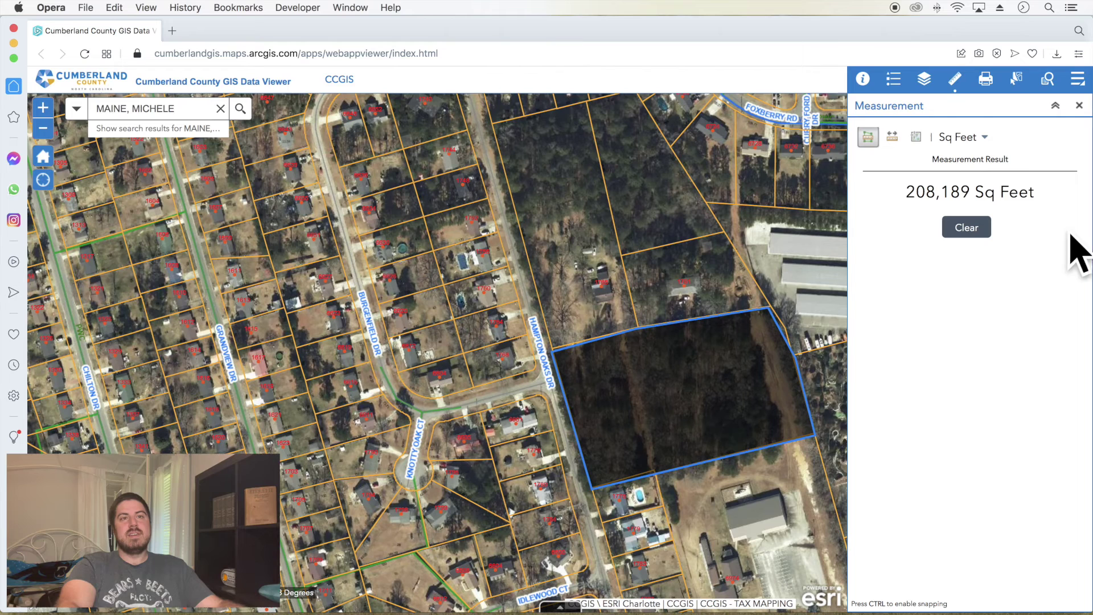
click(965, 140)
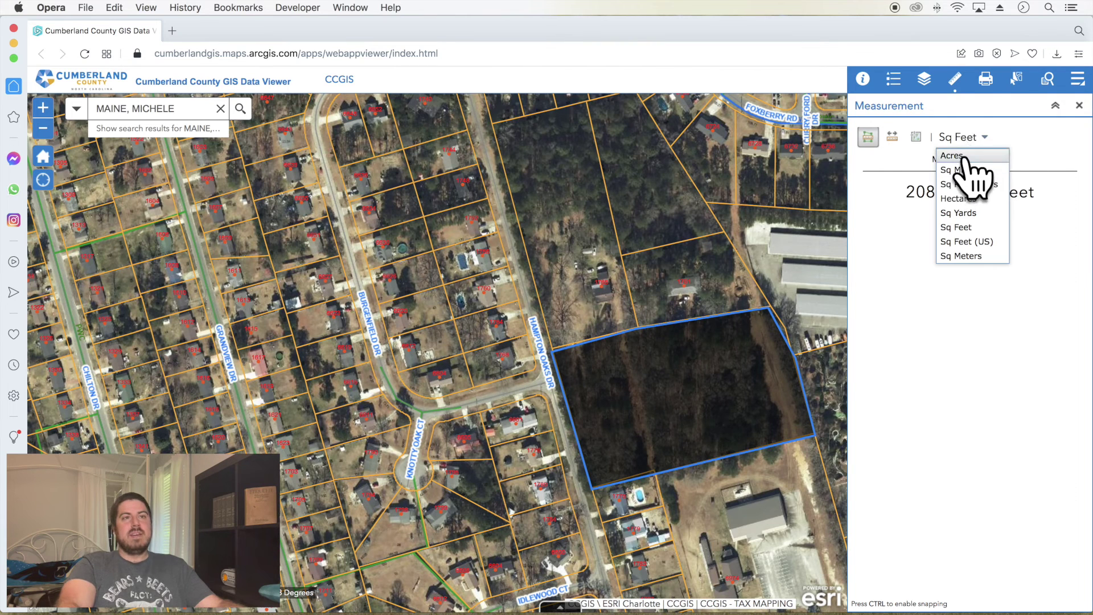
click(961, 156)
click(968, 228)
Step: Measure a 222.1-foot boundary line in Feet, then bring up the print settings
click(892, 137)
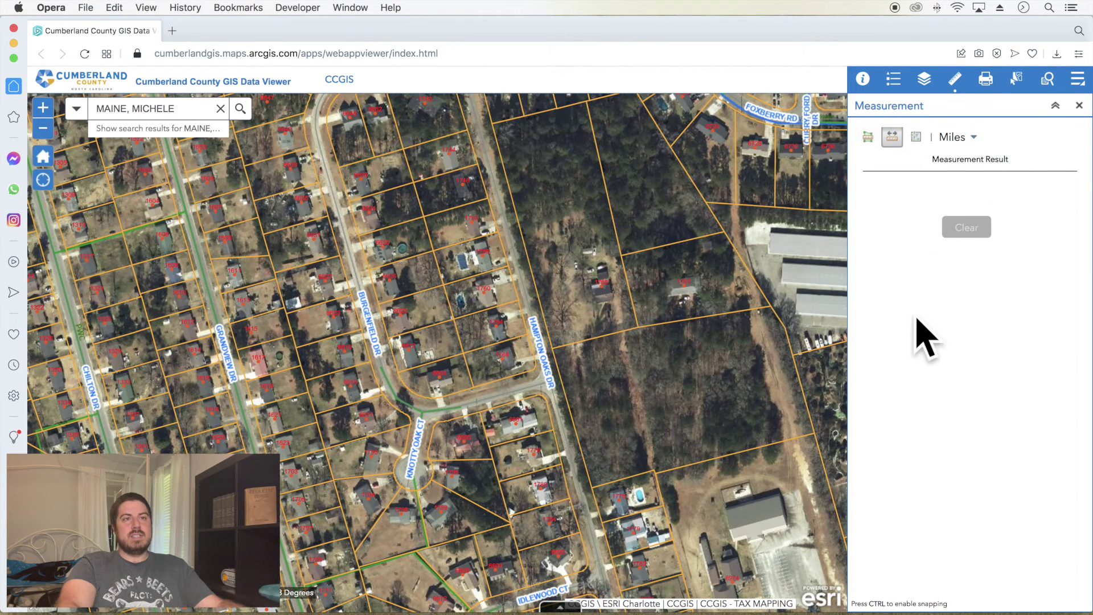
click(963, 137)
click(972, 178)
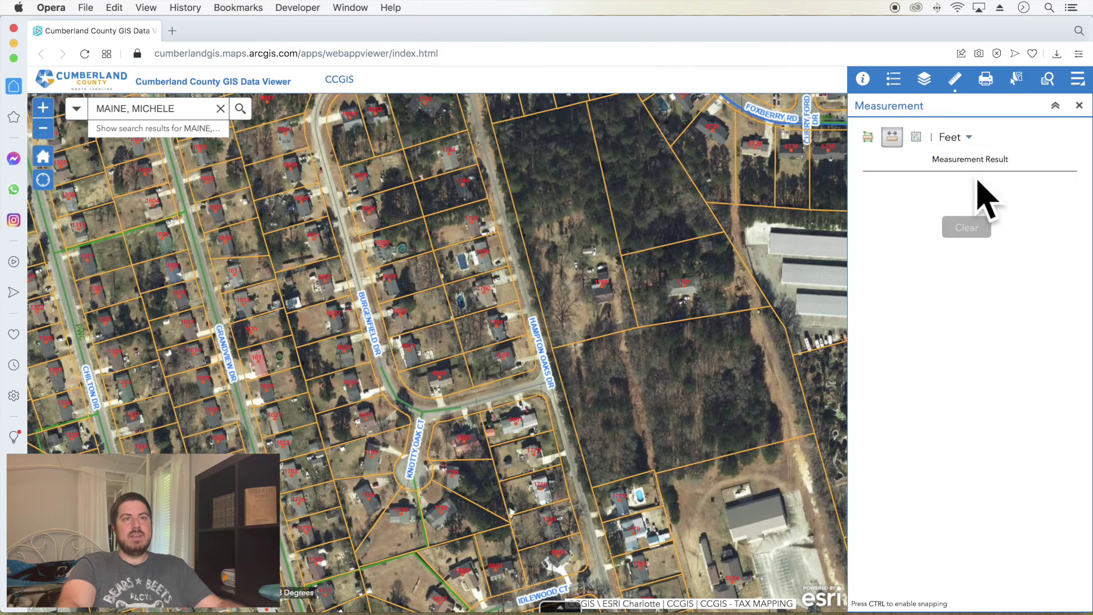
click(722, 233)
double_click(772, 304)
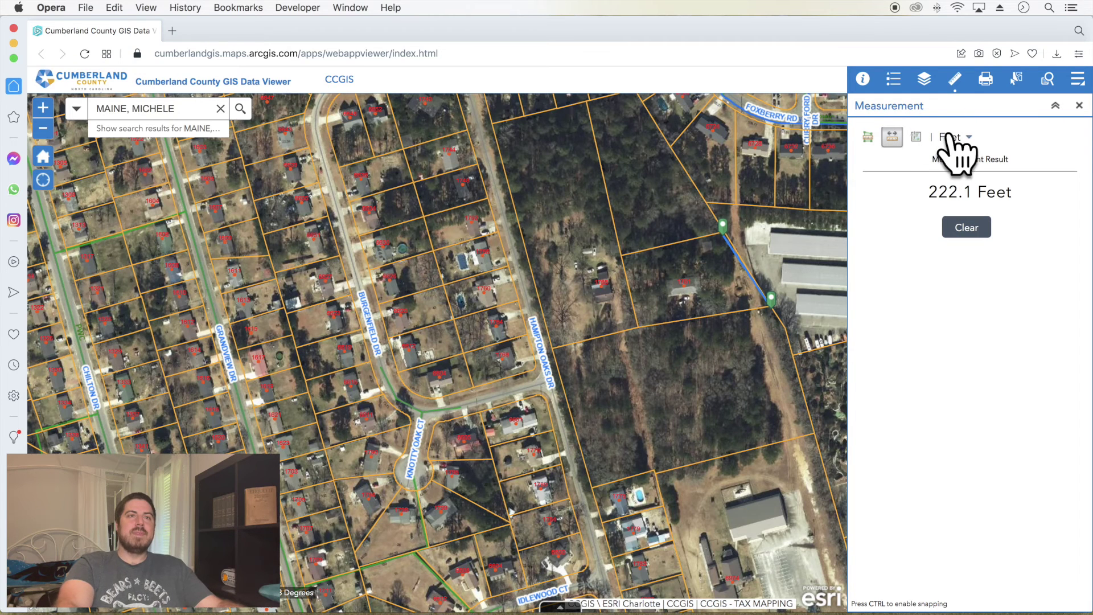
click(986, 81)
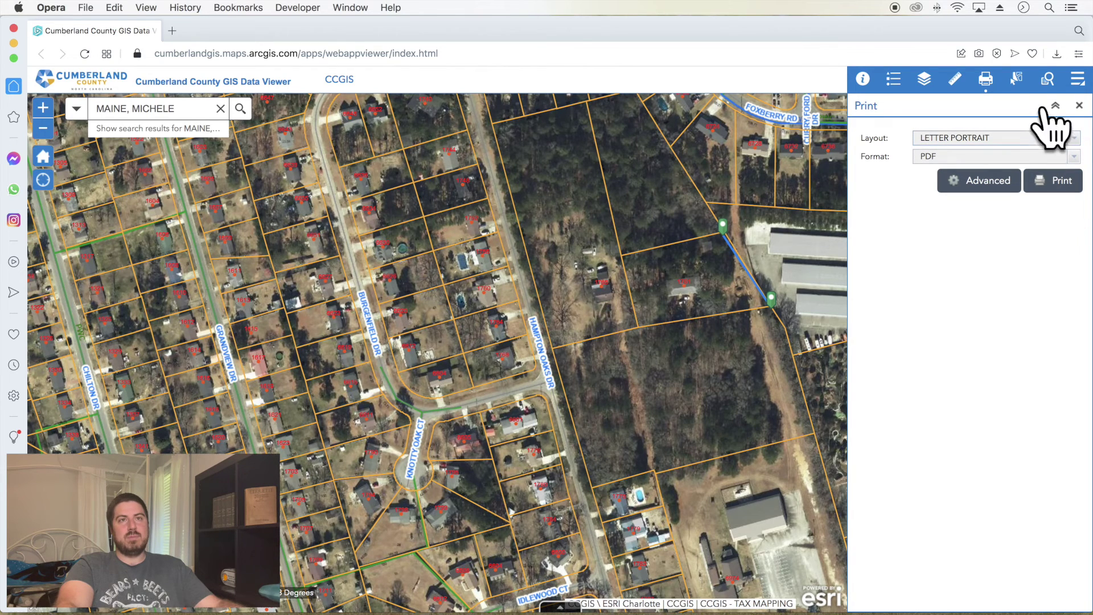
Step: In the Basemap Gallery, try Imagery, Imagery with Labels and OpenStreetMap backgrounds
click(1080, 81)
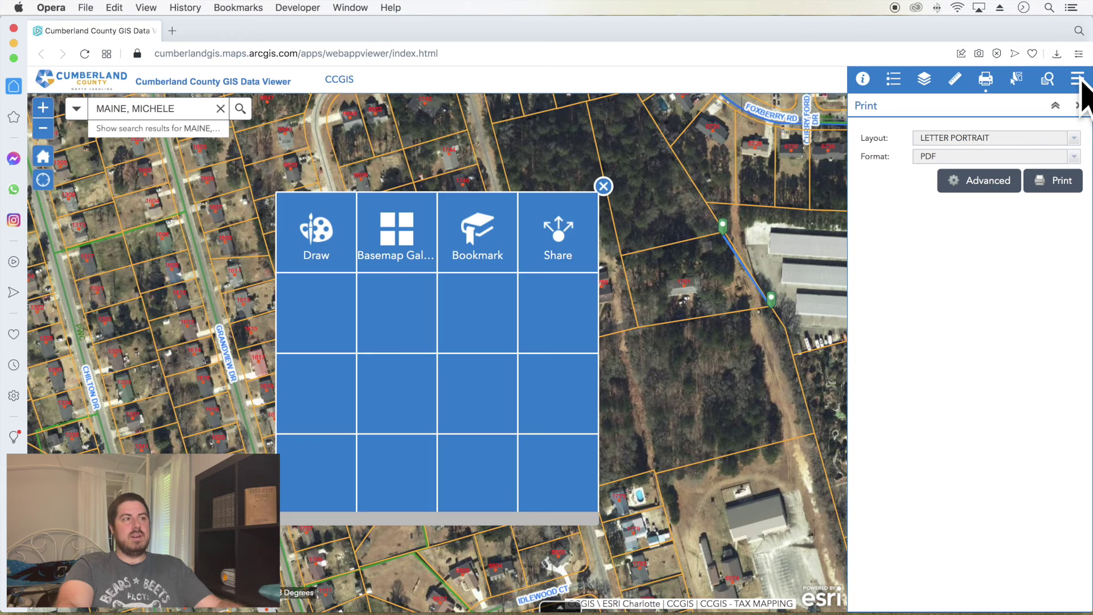
click(386, 263)
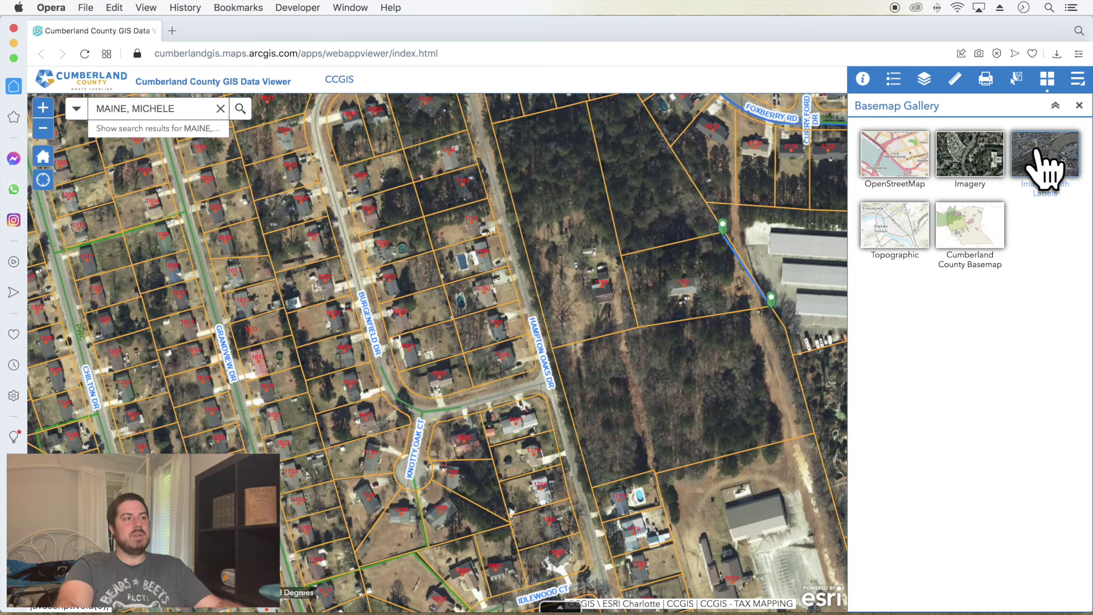
click(969, 166)
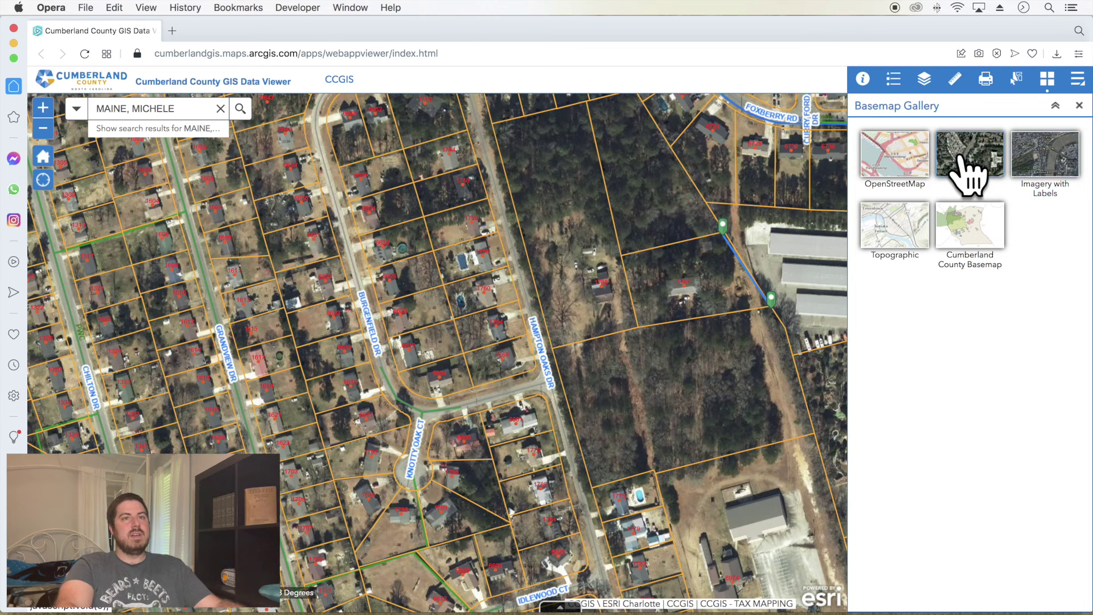
click(1058, 161)
click(888, 167)
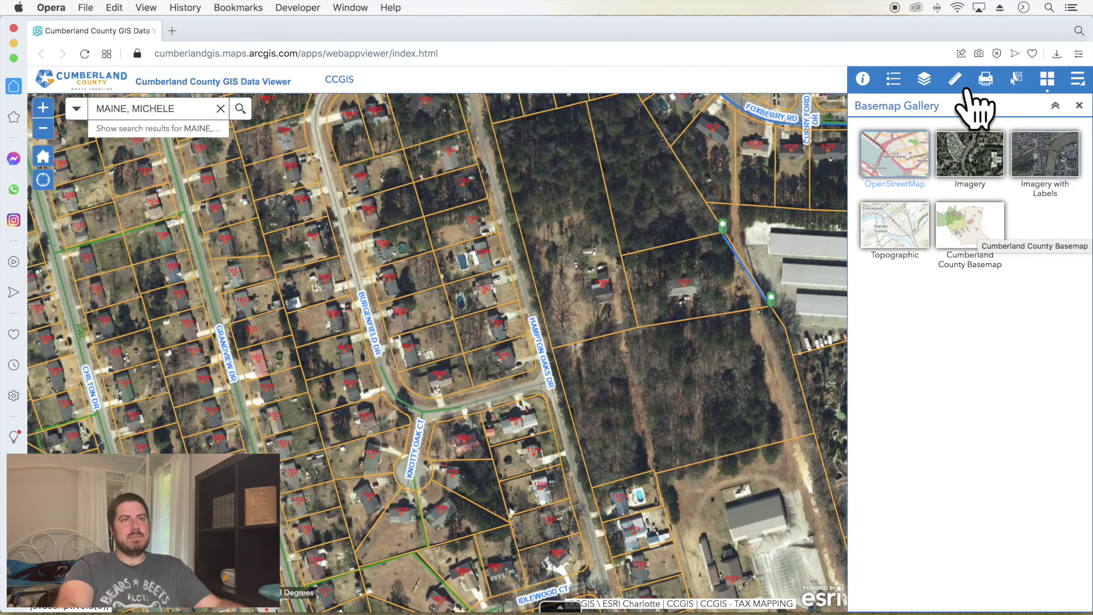
Step: Turn off the 2021 Imagery layer in the Layer List
click(924, 79)
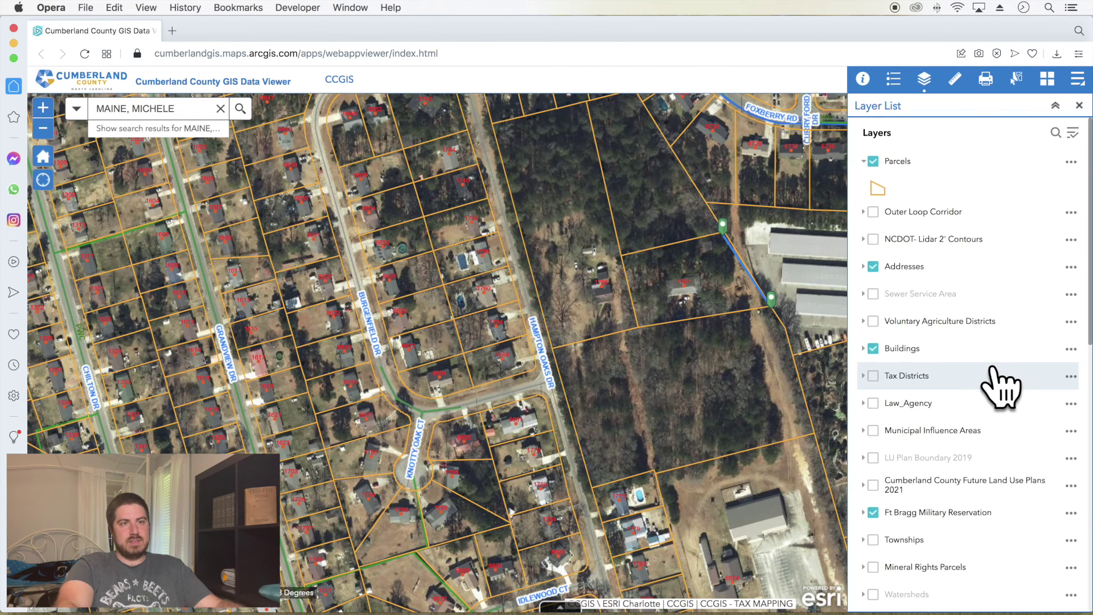
scroll(1000, 386, down, 10)
click(872, 425)
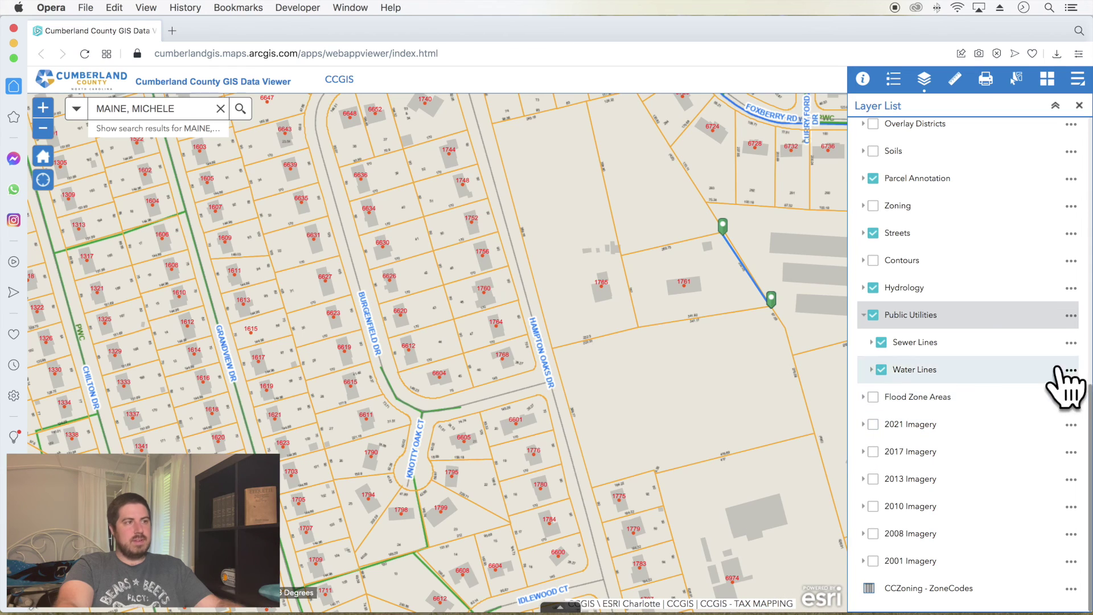
scroll(1053, 342, up, 10)
Step: Reopen the Basemap Gallery and choose Imagery, then the Cumberland County Basemap
click(1084, 81)
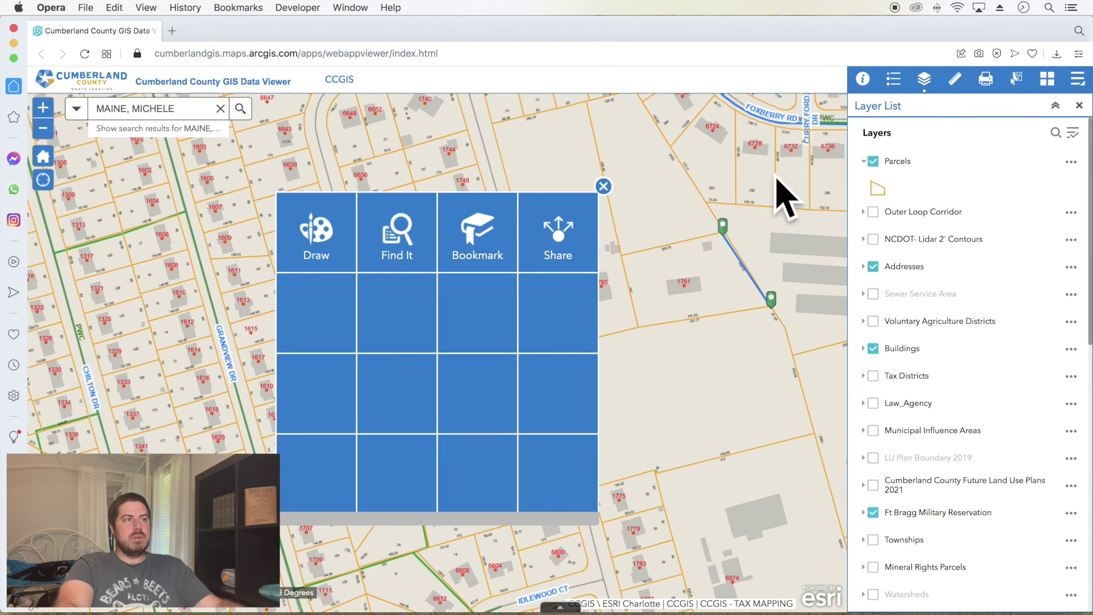
click(603, 186)
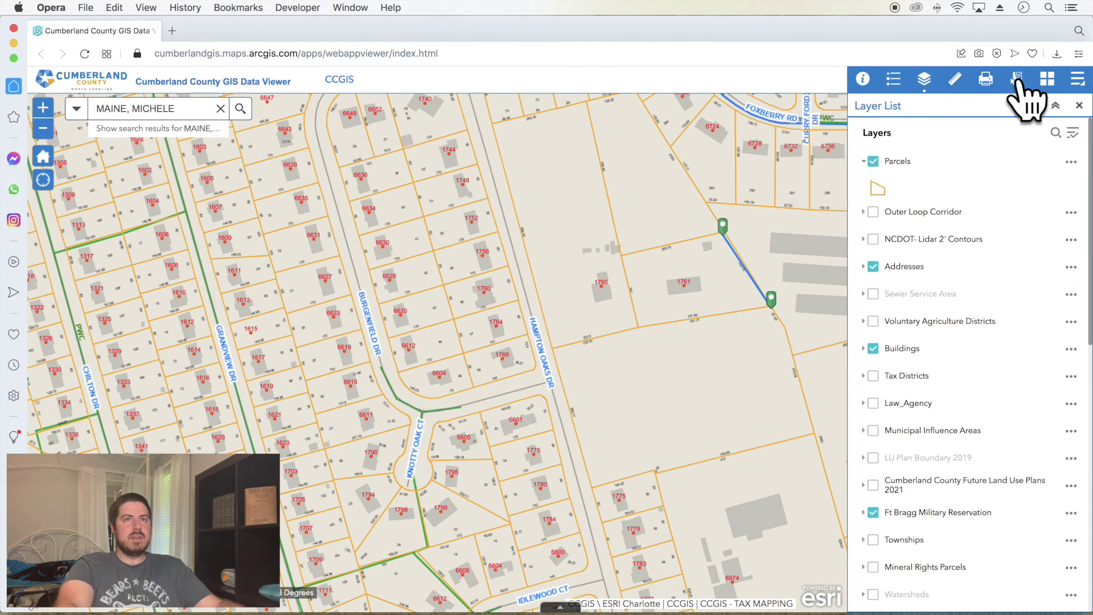
click(1048, 81)
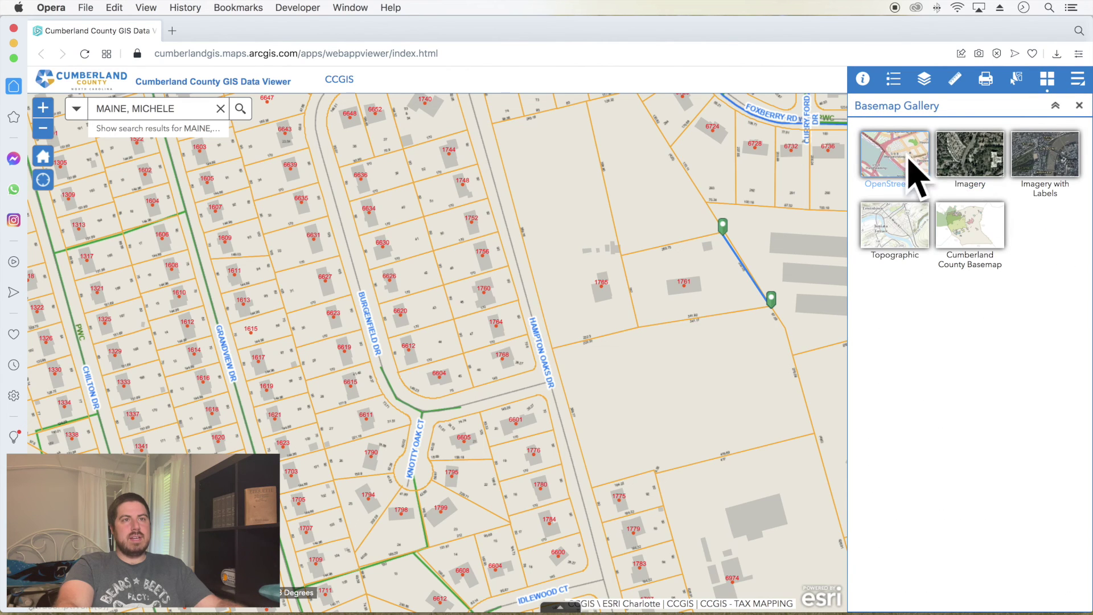
click(970, 161)
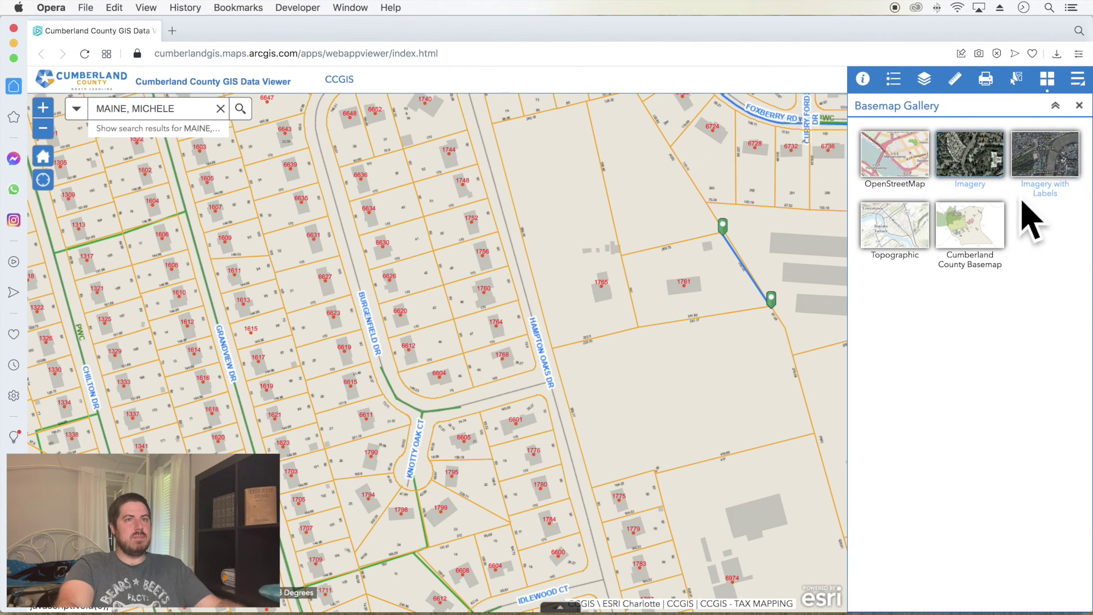
click(969, 226)
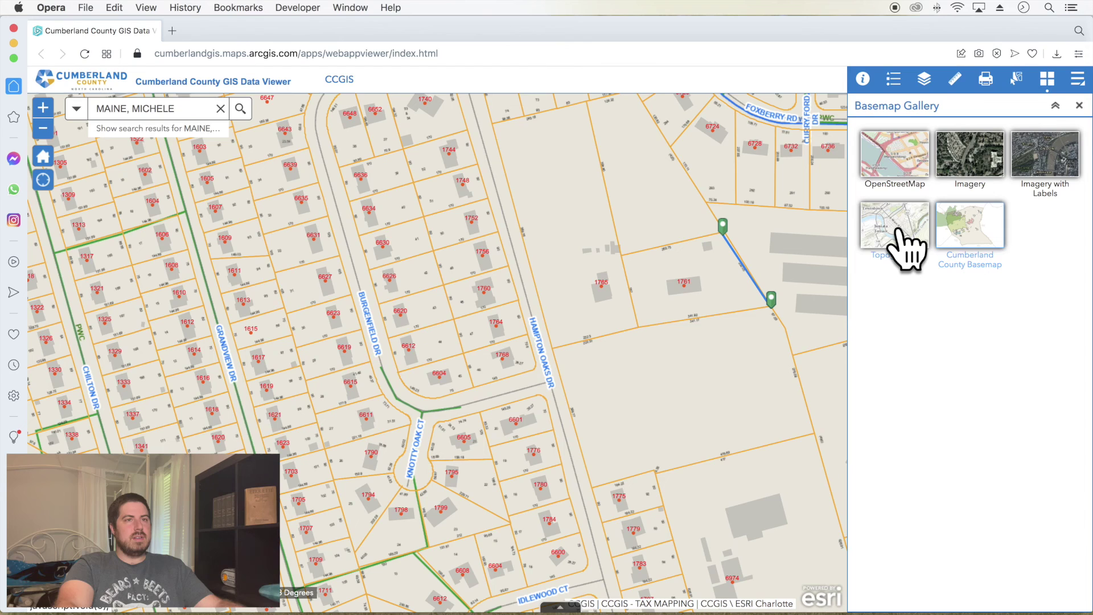